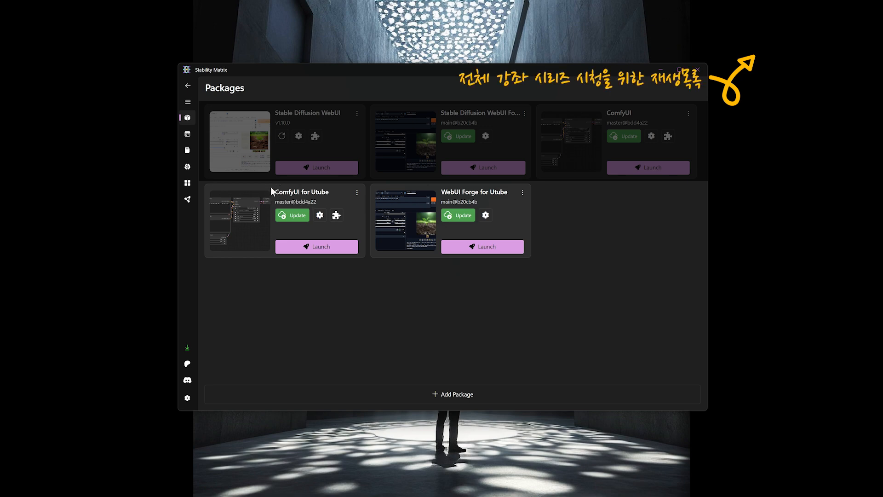
# Launch the ComfyUI for Utube package and load the default workflow
pyautogui.click(316, 252)
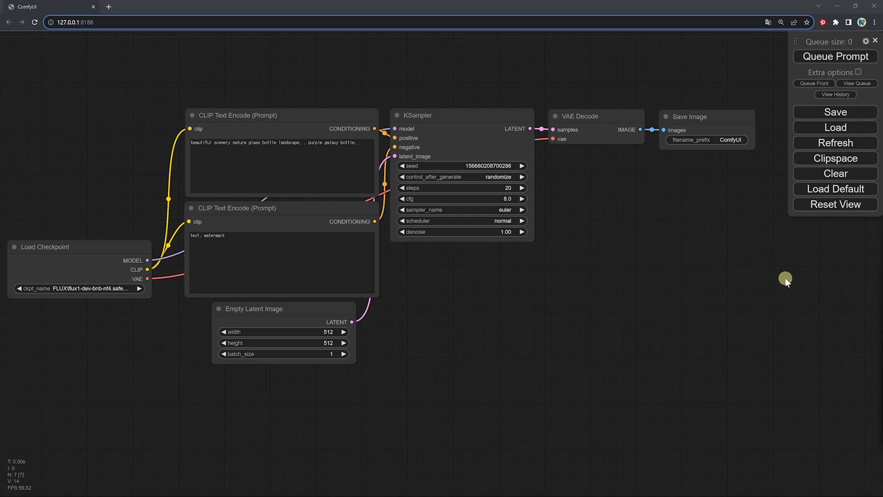
pyautogui.click(815, 193)
pyautogui.click(484, 69)
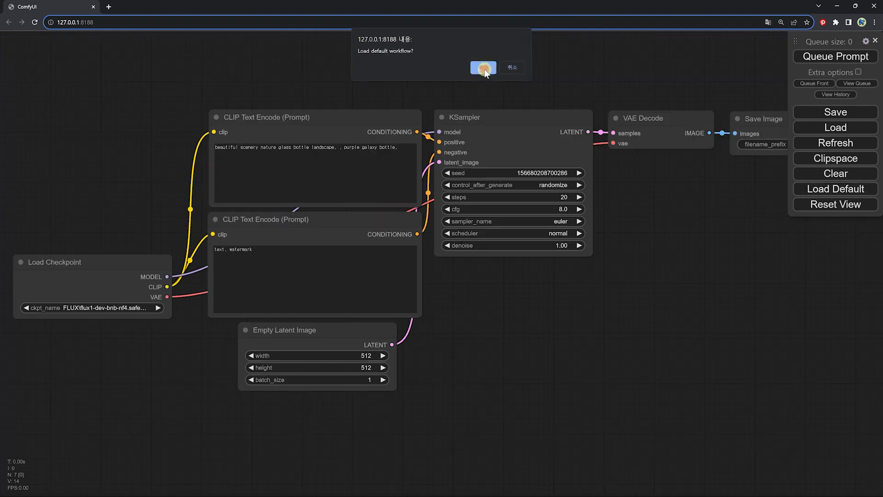
# Set the Load Checkpoint node's model to XL\juggernautXL_juggXByRundiffusion.safetensors
pyautogui.moveTo(665, 317); pyautogui.dragTo(603, 298)
pyautogui.scroll(-1, 623, 306)
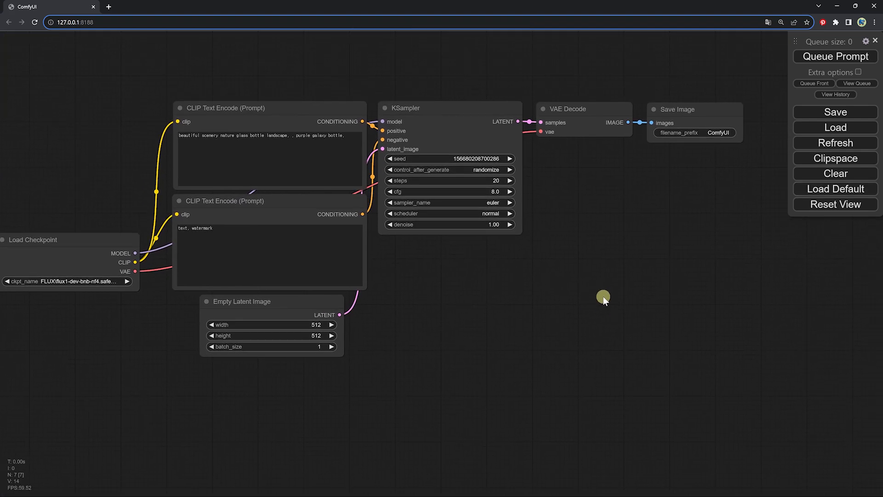
pyautogui.scroll(7, 403, 275)
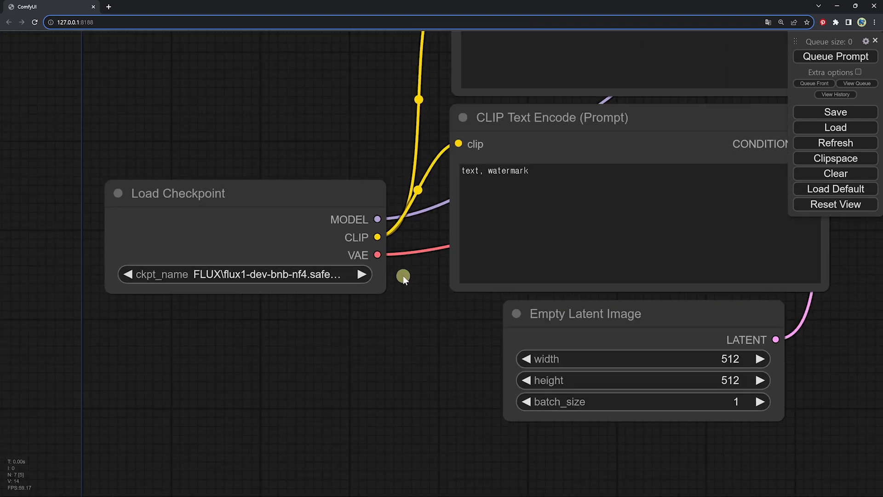
pyautogui.moveTo(403, 275); pyautogui.dragTo(418, 274)
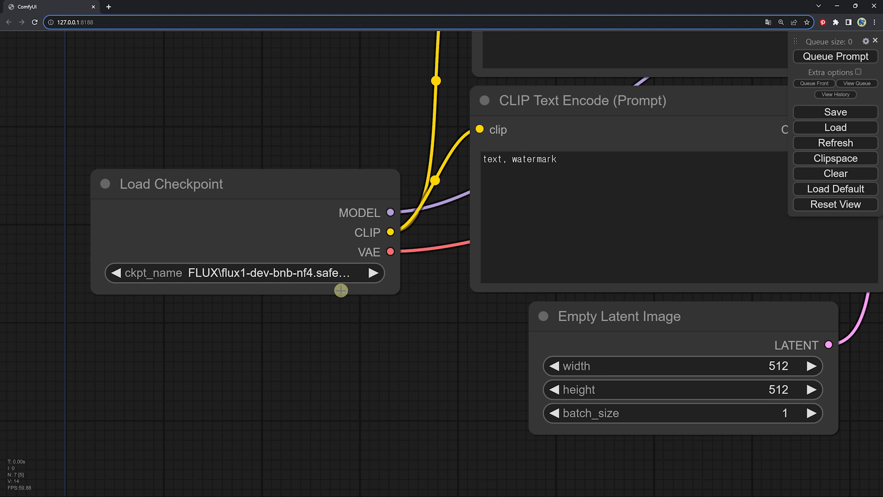
pyautogui.click(279, 276)
pyautogui.write('jug')
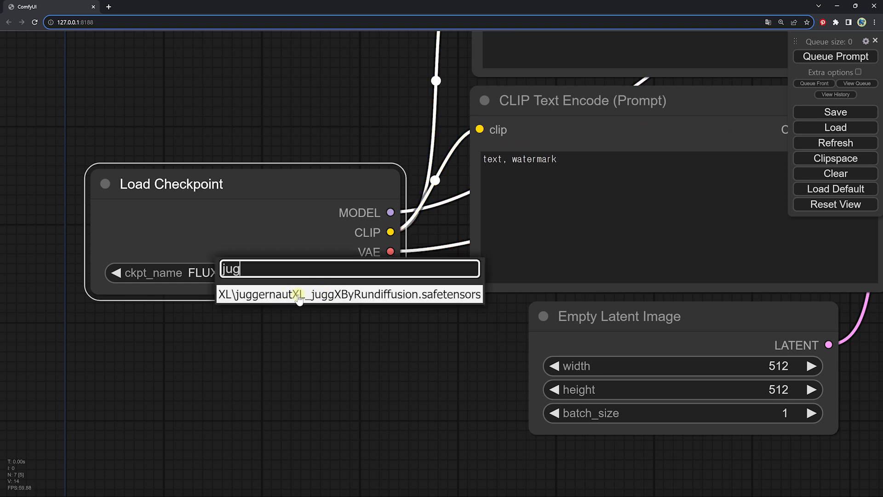
pyautogui.click(300, 294)
# Enter the positive prompt "Interior design magazine photo, A chair made of dark green plastic, Gray background" and negative prompt "normal chair design, odinary photo"
pyautogui.scroll(-4, 350, 312)
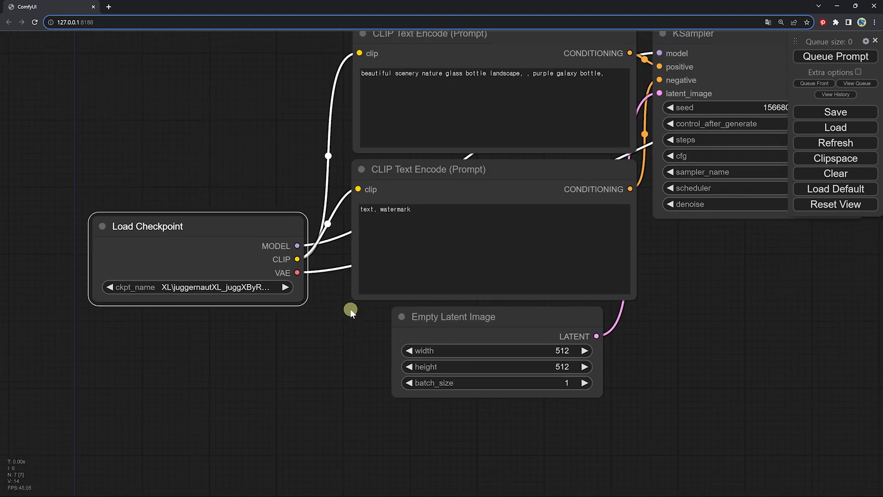
pyautogui.moveTo(351, 309); pyautogui.dragTo(348, 312)
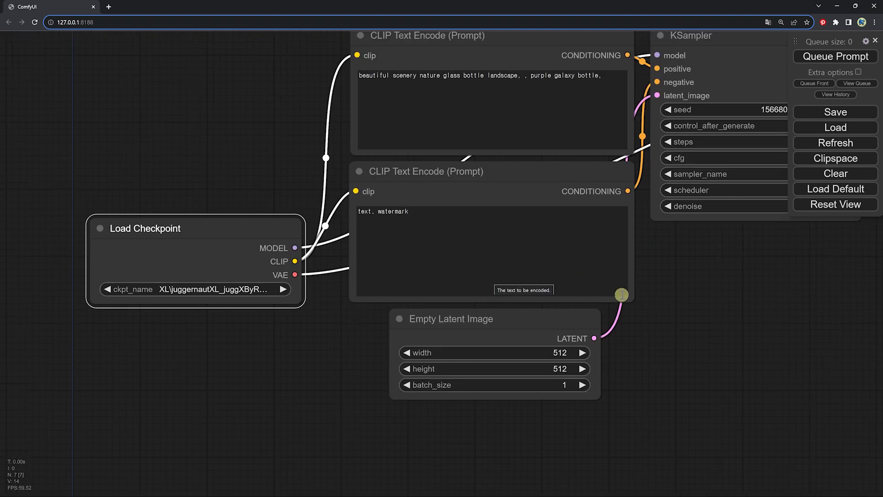
pyautogui.moveTo(660, 299); pyautogui.dragTo(572, 346)
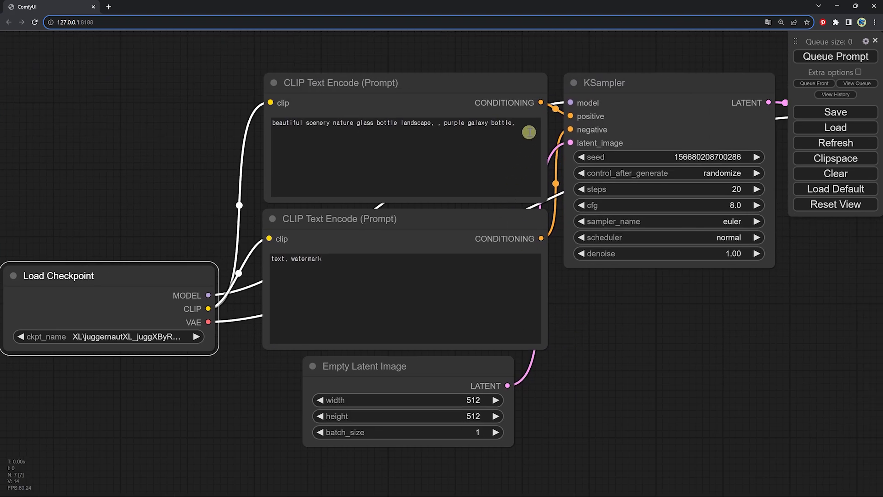
pyautogui.moveTo(523, 125); pyautogui.dragTo(338, 125)
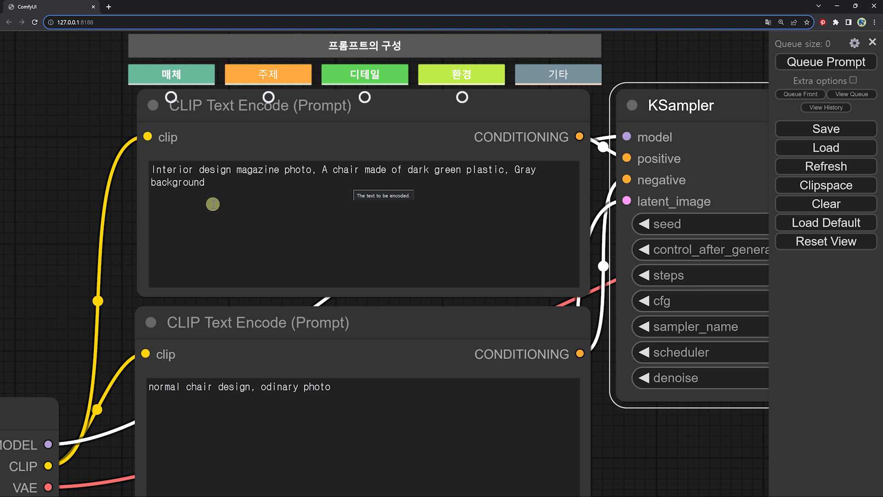
pyautogui.click(276, 348)
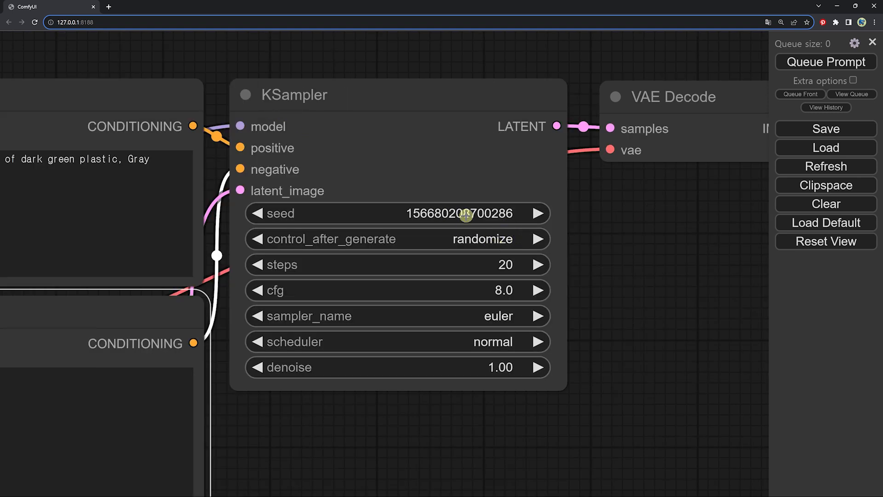
# Try to set the KSampler node's steps to 40
pyautogui.click(519, 274)
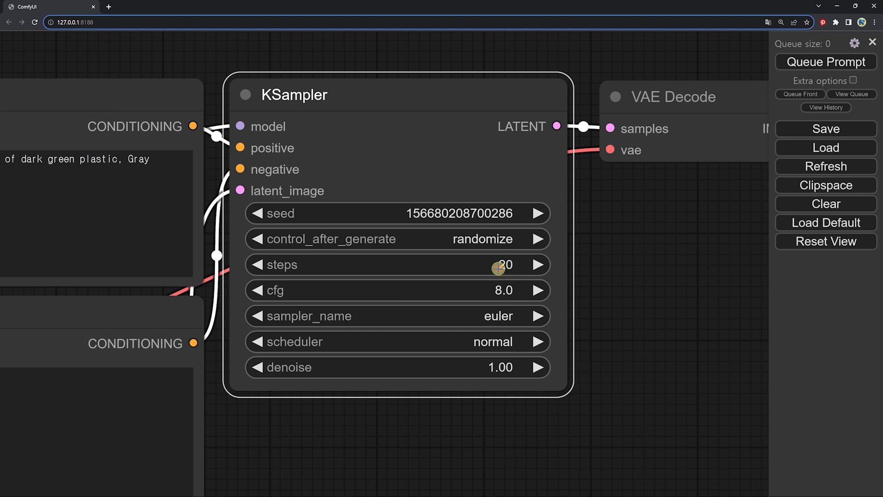
pyautogui.click(499, 267)
pyautogui.write('40')
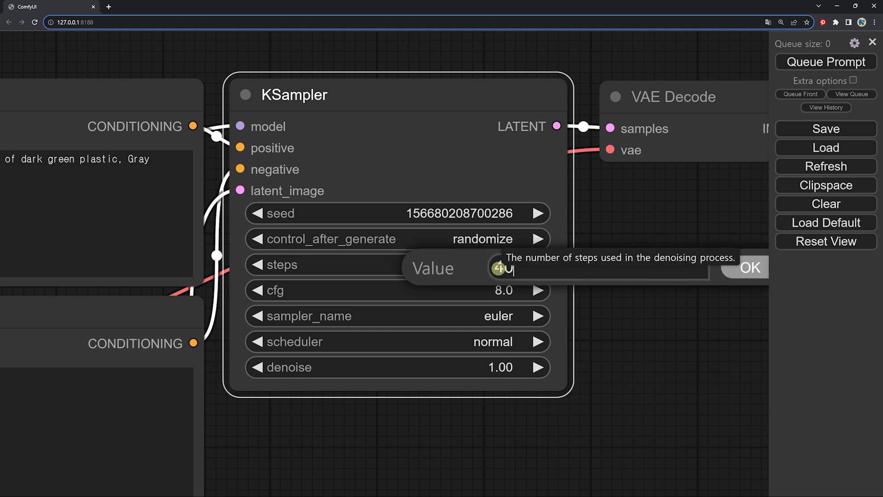
# Set the KSampler node's cfg to 7, its sampler to dpmpp_2m and its scheduler to karras
pyautogui.click(511, 293)
pyautogui.write('7')
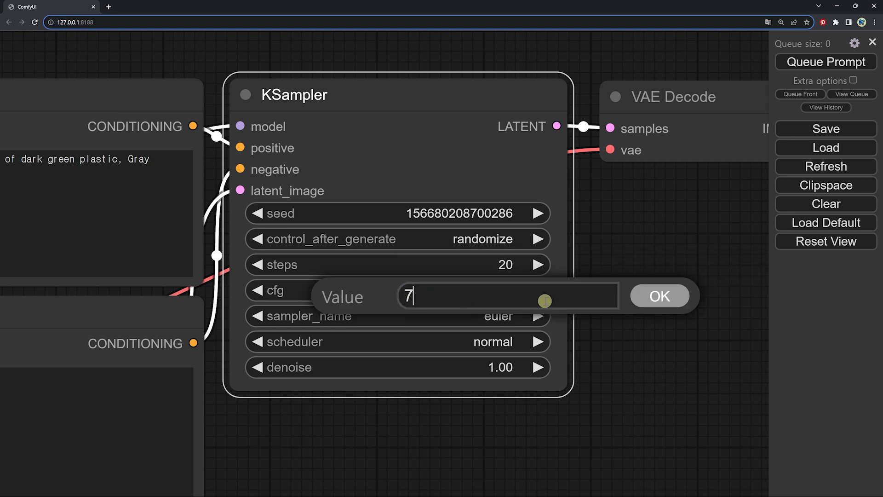
pyautogui.press('Return')
pyautogui.click(492, 316)
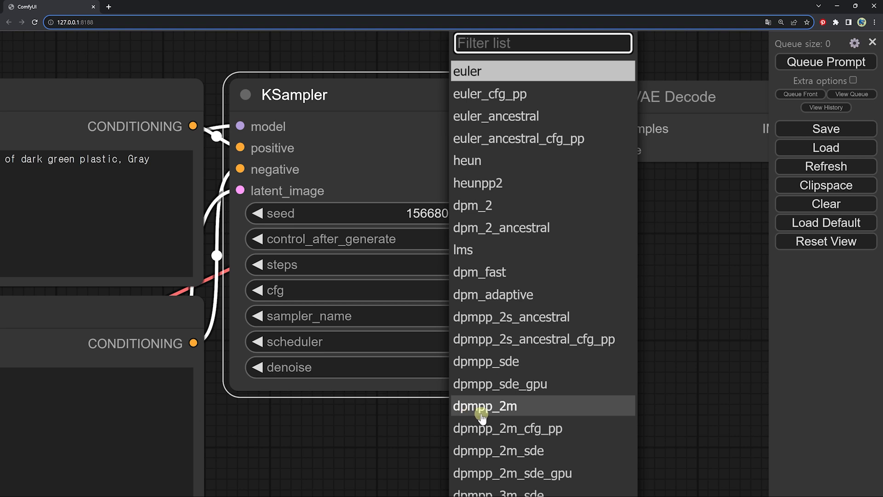
pyautogui.click(507, 409)
pyautogui.click(487, 349)
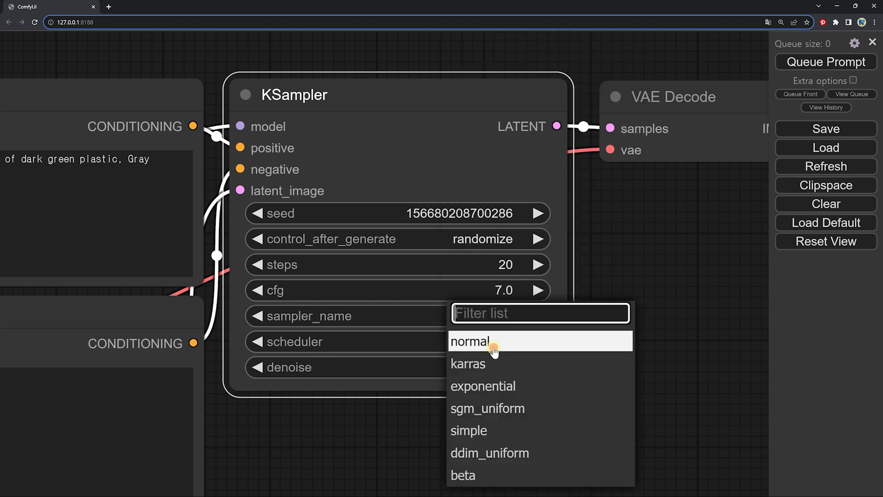
pyautogui.click(481, 371)
# Set the Empty Latent Image node's width and height to 1024
pyautogui.click(377, 280)
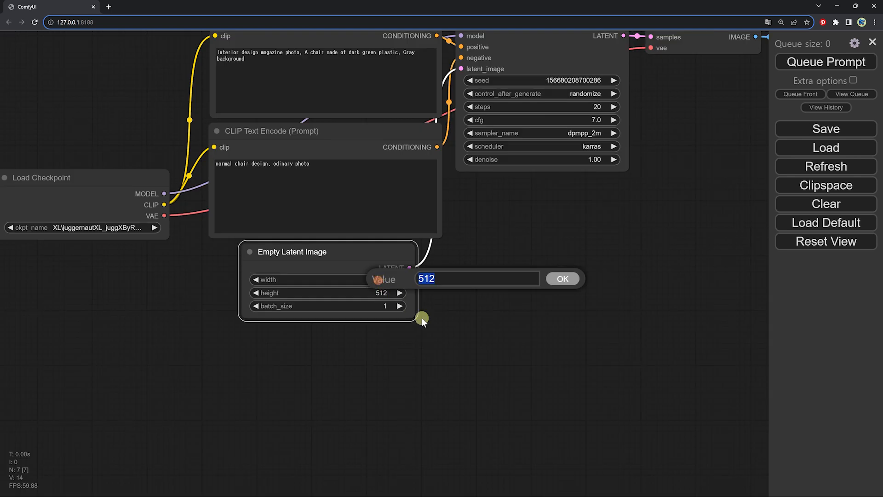
pyautogui.write('1024')
pyautogui.press('Return')
pyautogui.click(374, 292)
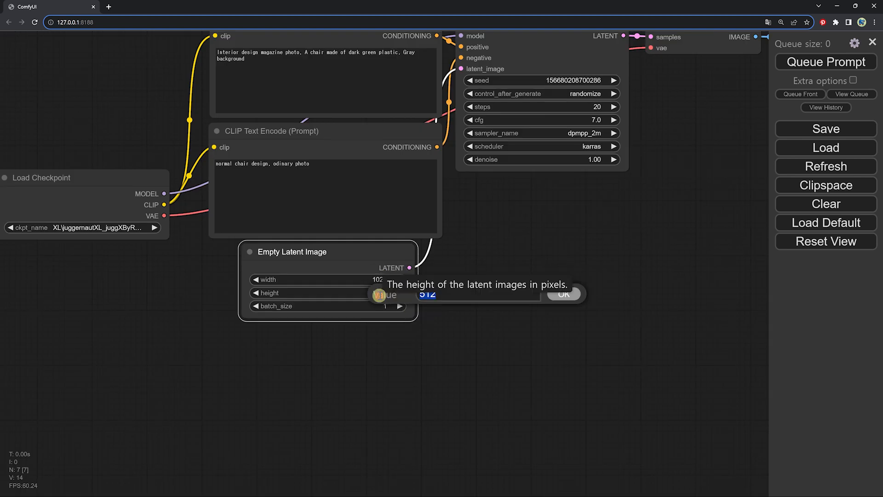
pyautogui.write('1024')
pyautogui.press('Return')
# Enable the extra options, set the batch count to 4 and queue the prompt
pyautogui.scroll(3, 445, 291)
pyautogui.moveTo(444, 291); pyautogui.dragTo(441, 341)
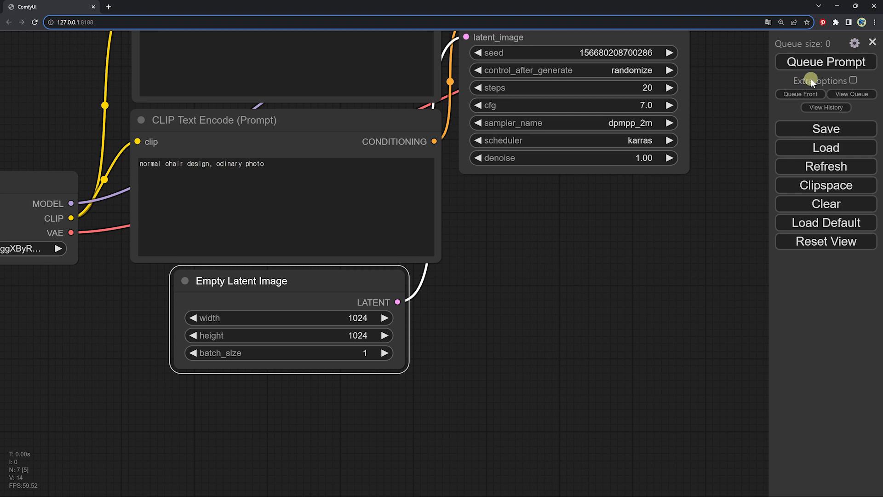
pyautogui.click(852, 80)
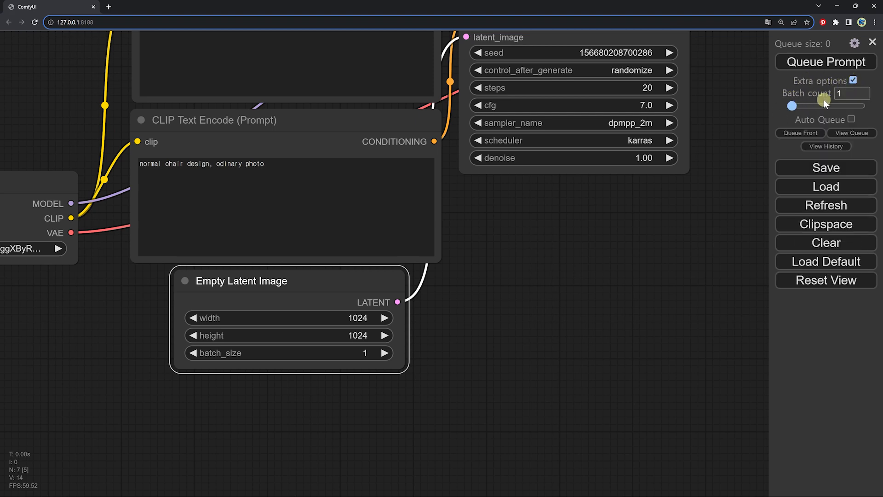
pyautogui.moveTo(848, 94); pyautogui.dragTo(827, 95)
pyautogui.write('4')
pyautogui.click(799, 64)
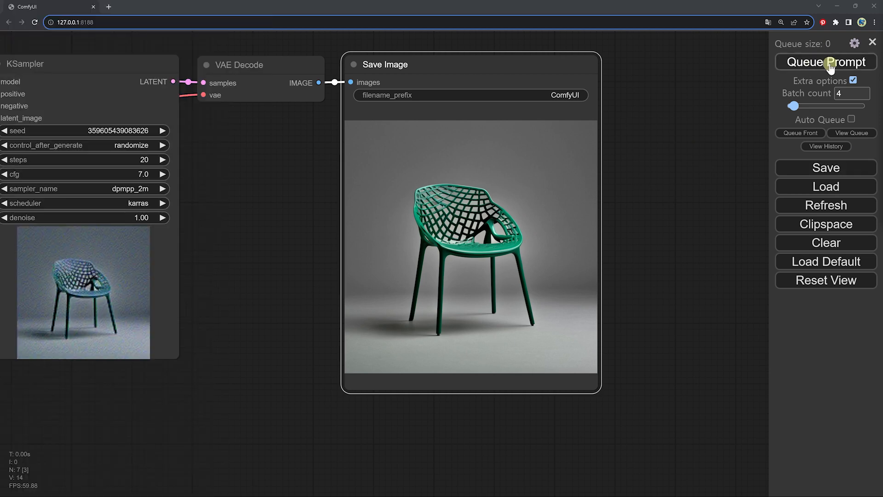
# Open the settings and look through the available Comfy options
pyautogui.click(855, 44)
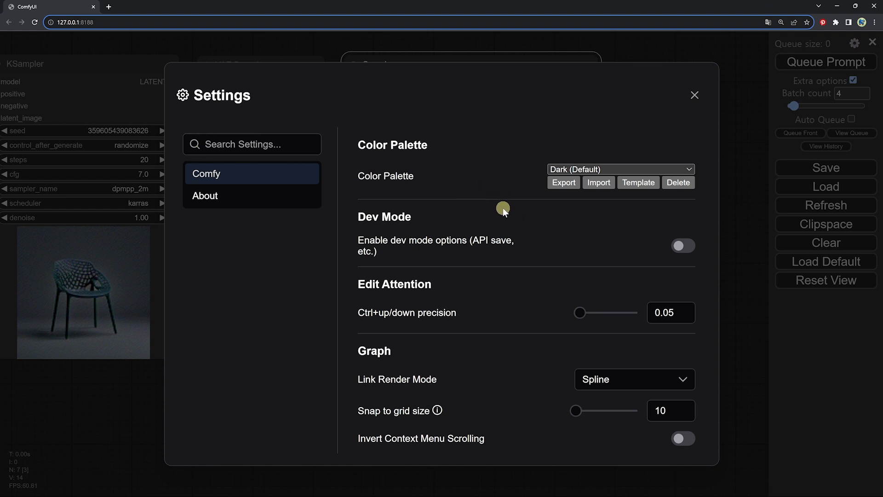
pyautogui.scroll(-3, 503, 208)
pyautogui.scroll(-2, 503, 208)
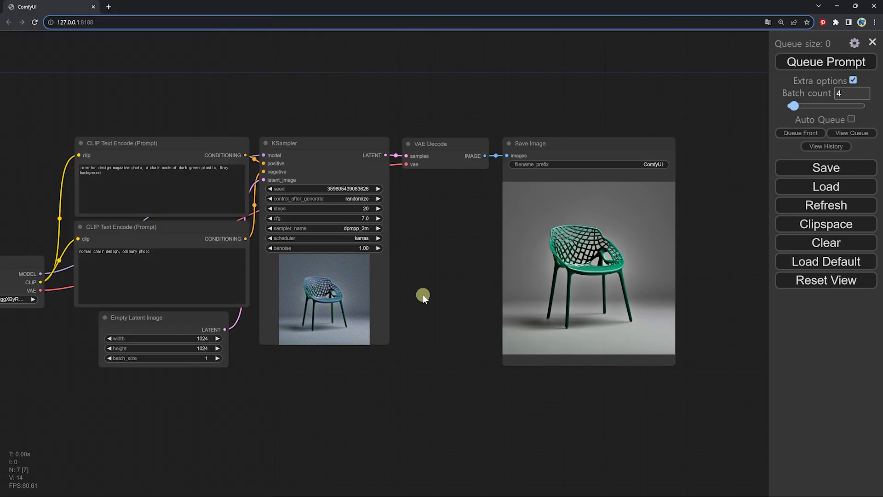
# Open the comfyanonymous/ComfyUI repository page on GitHub and look over its contents
pyautogui.click(147, 8)
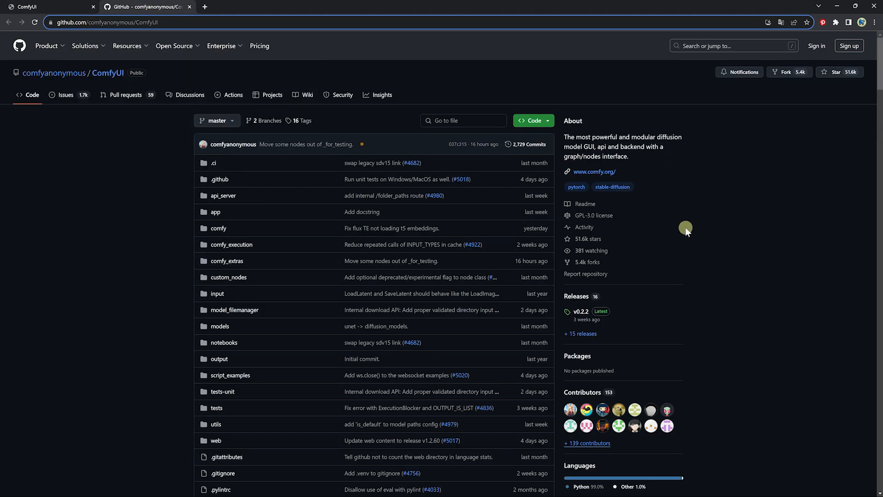
pyautogui.scroll(-3, 617, 240)
pyautogui.keyDown('ctrl'); pyautogui.scroll(2, 364, 283); pyautogui.keyUp('ctrl')
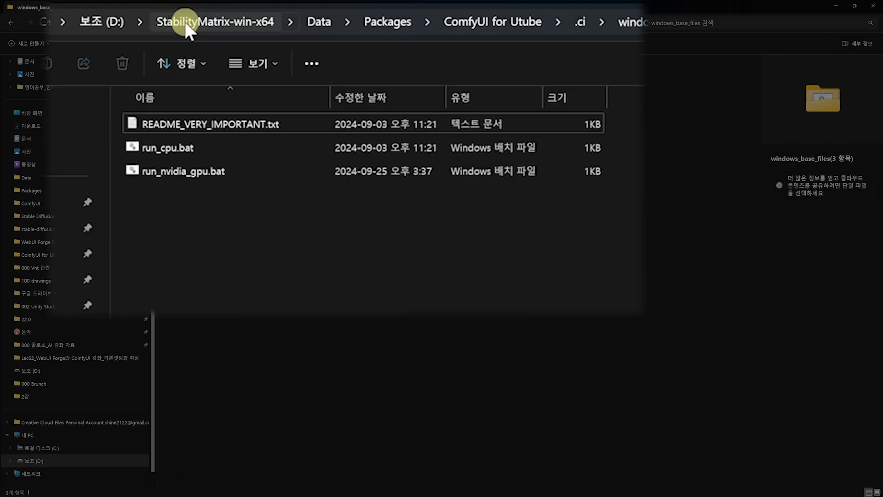
# Open the output folder of the ComfyUI for Utube package under StabilityMatrix-win-x64, Data, Packages to view the generated images
pyautogui.click(186, 27)
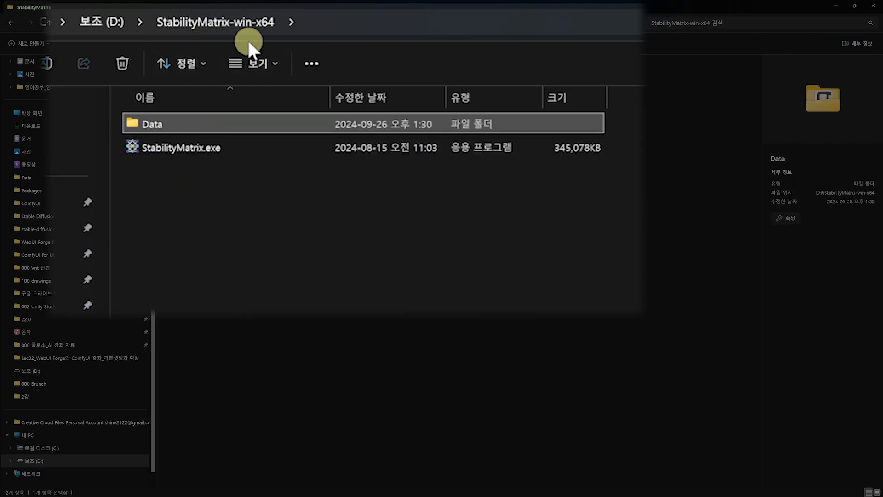
pyautogui.click(154, 128)
pyautogui.doubleClick(155, 127)
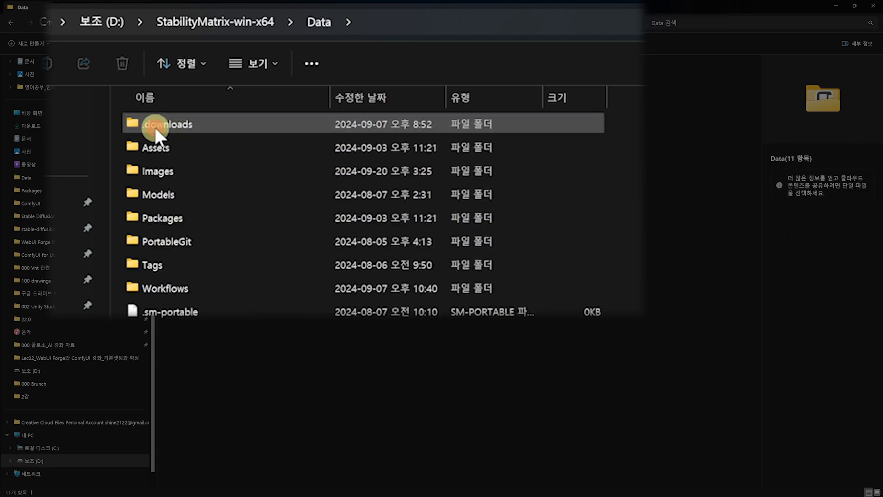
pyautogui.doubleClick(167, 217)
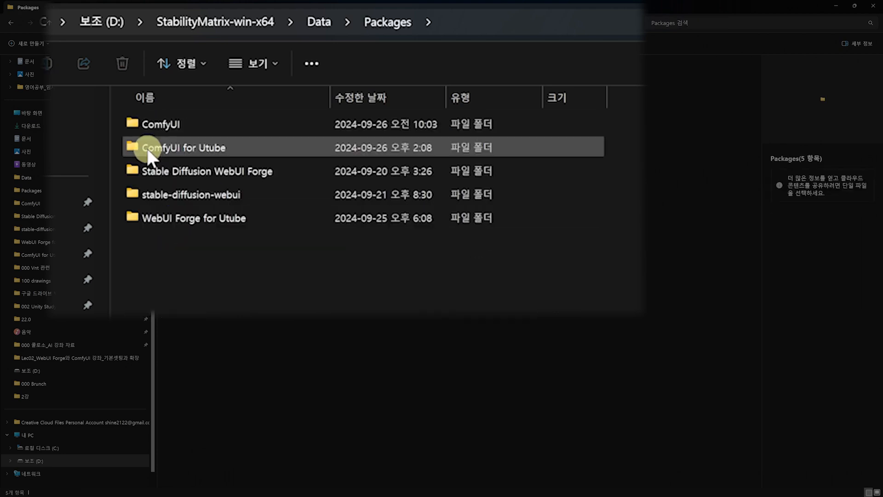
pyautogui.doubleClick(148, 151)
pyautogui.click(423, 283)
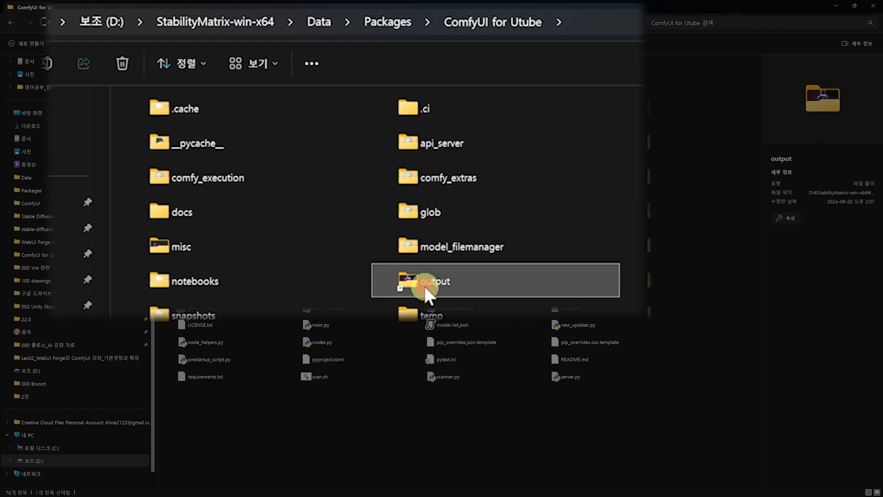
pyautogui.doubleClick(424, 283)
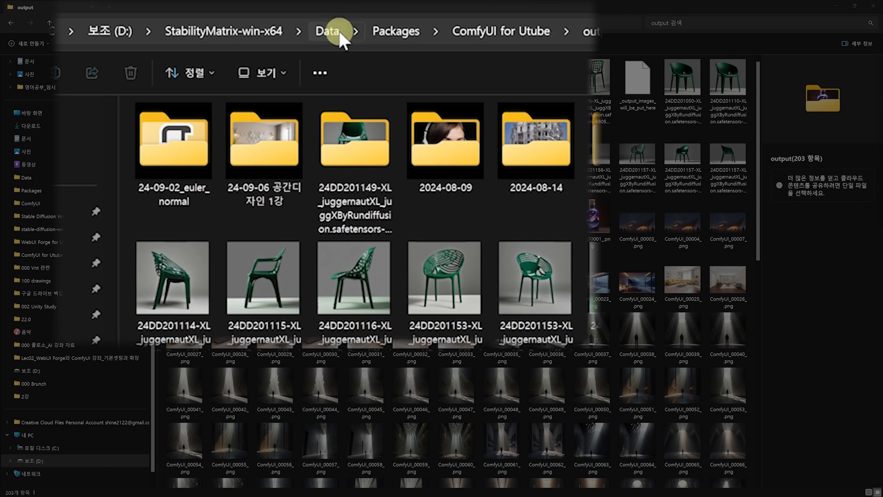
# Return to the Data folder and open the Text2Img folder inside Images
pyautogui.click(337, 29)
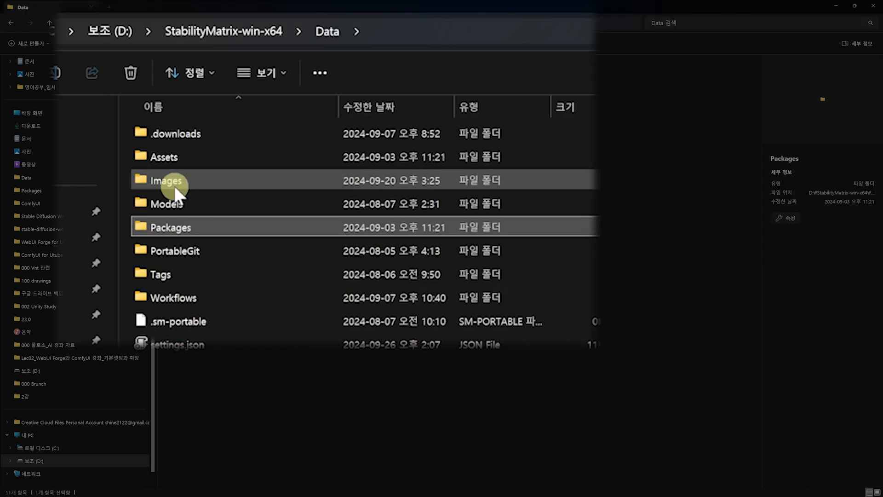
pyautogui.doubleClick(174, 186)
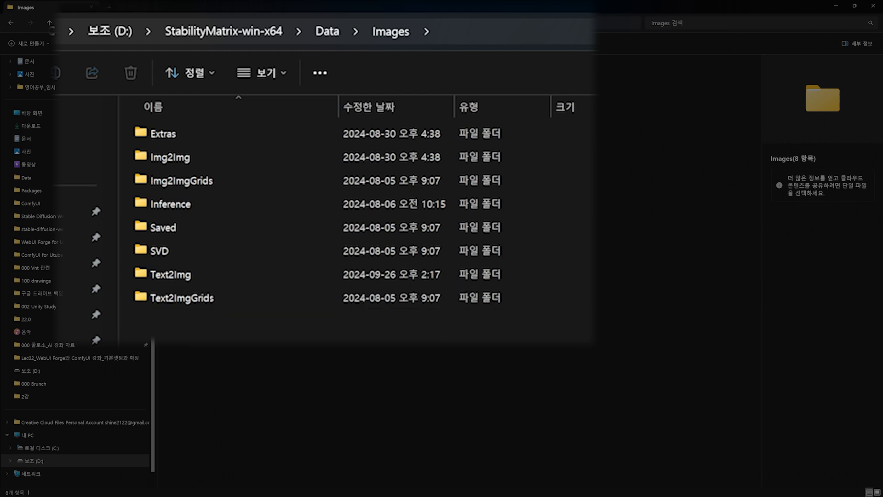
pyautogui.click(166, 278)
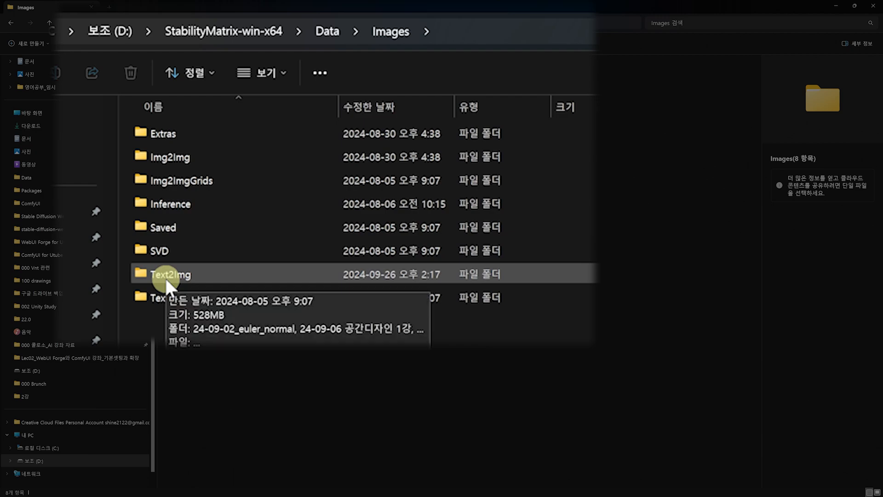
pyautogui.doubleClick(165, 277)
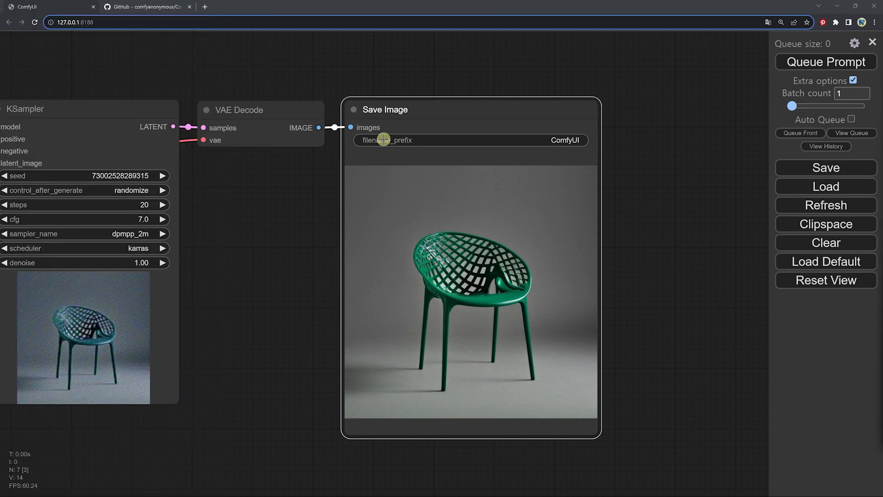
# Set the Save Image filename prefix to %date:yyMMddhhmmss%-%Load Checkpoint.ckpt_name%-%KSampler.seed%-%KSampler.sampler_name%
pyautogui.moveTo(384, 141)
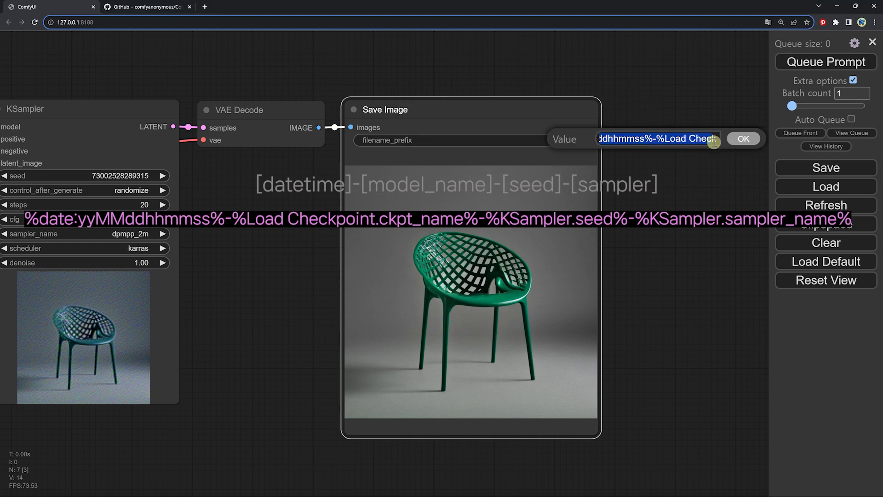
pyautogui.moveTo(713, 142)
pyautogui.mouseDown()
pyautogui.moveTo(720, 141)
pyautogui.moveTo(630, 141)
pyautogui.moveTo(710, 144)
pyautogui.mouseUp()
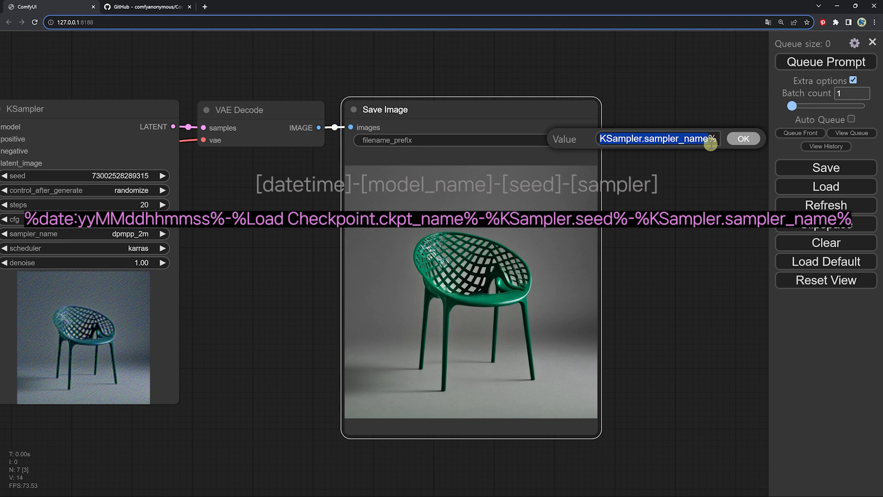
pyautogui.click(742, 139)
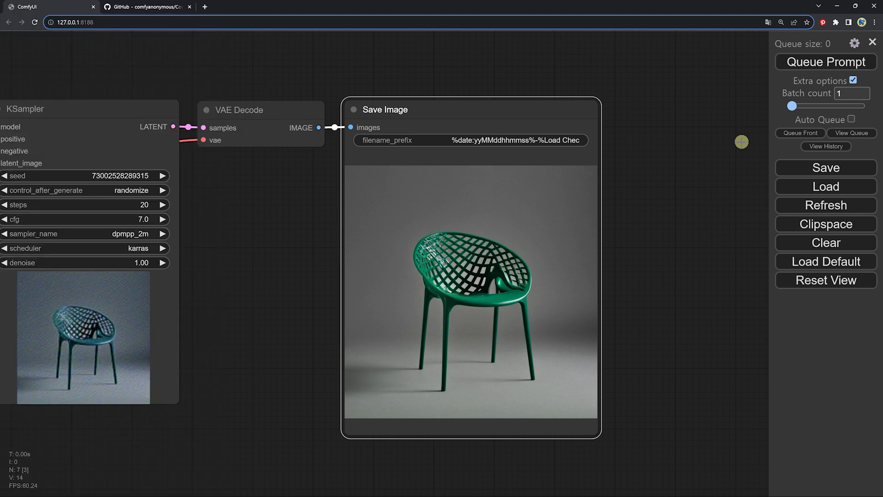
# Add the subfolder Easy_Chair/ in front of the Save Image node's filename prefix
pyautogui.click(459, 137)
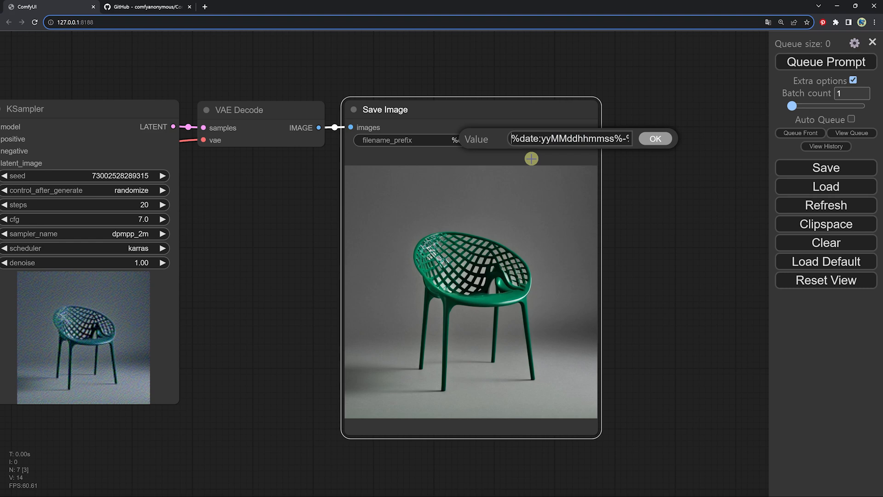
pyautogui.press('Home')
pyautogui.write('Eas')
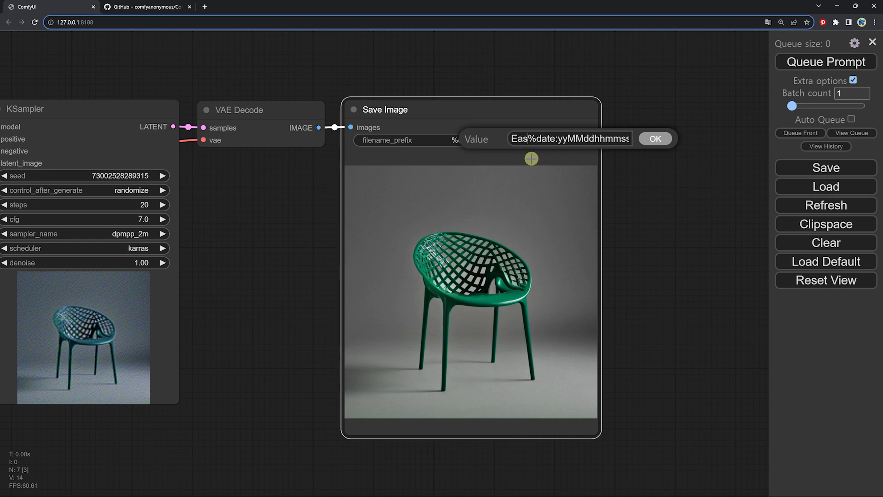
pyautogui.write('y_Chair/')
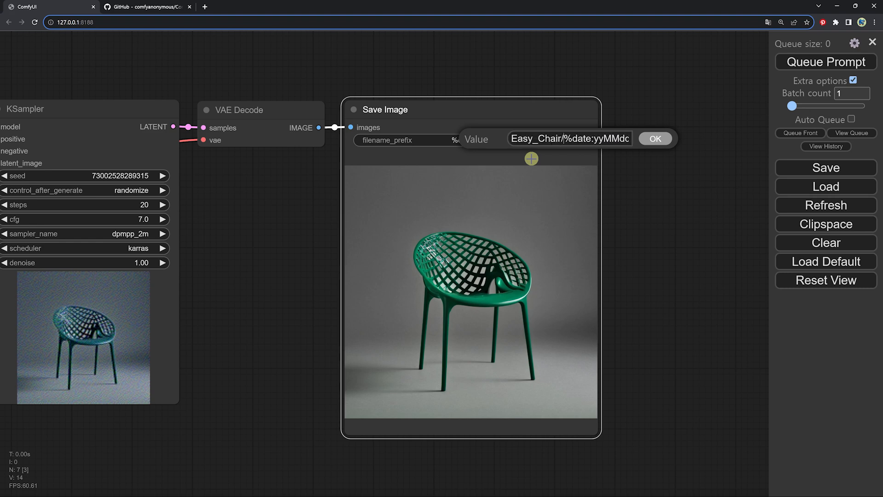
pyautogui.moveTo(564, 139); pyautogui.dragTo(506, 139)
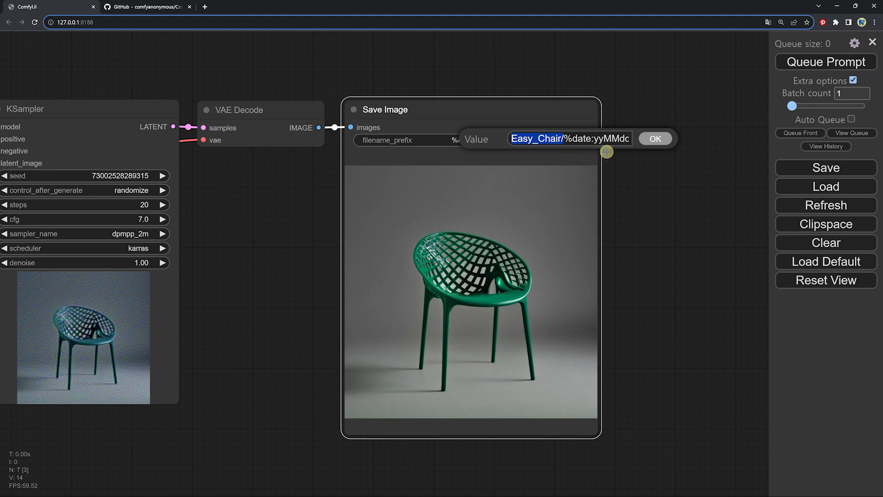
pyautogui.click(656, 139)
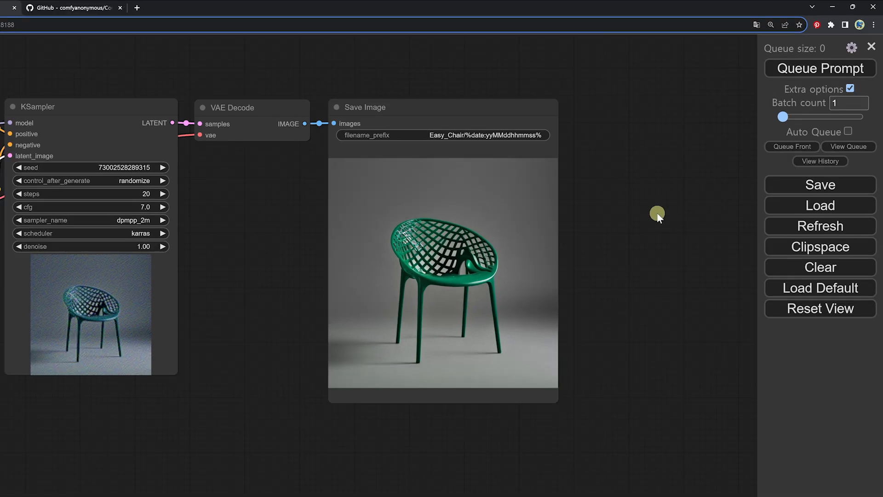
# Generate the chair images and view the first one in the Easy_Chair output folder to check its file name
pyautogui.moveTo(657, 213); pyautogui.dragTo(683, 201)
pyautogui.click(819, 69)
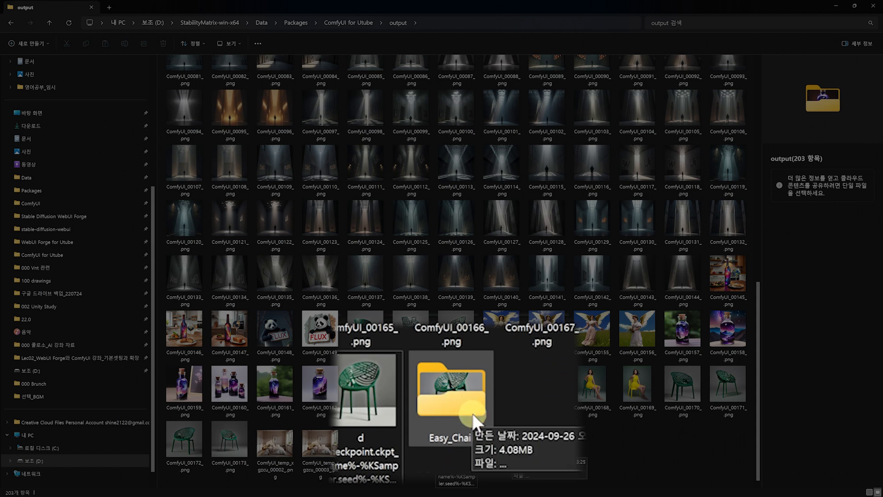
pyautogui.doubleClick(476, 420)
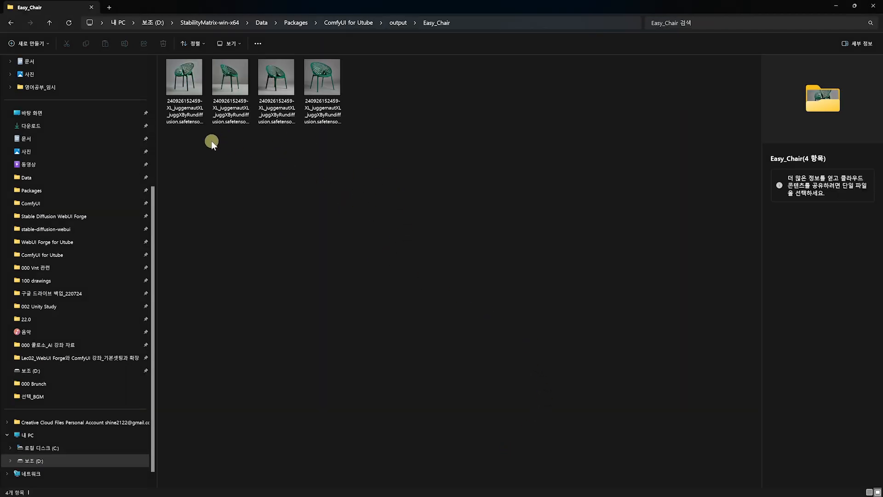
pyautogui.doubleClick(184, 77)
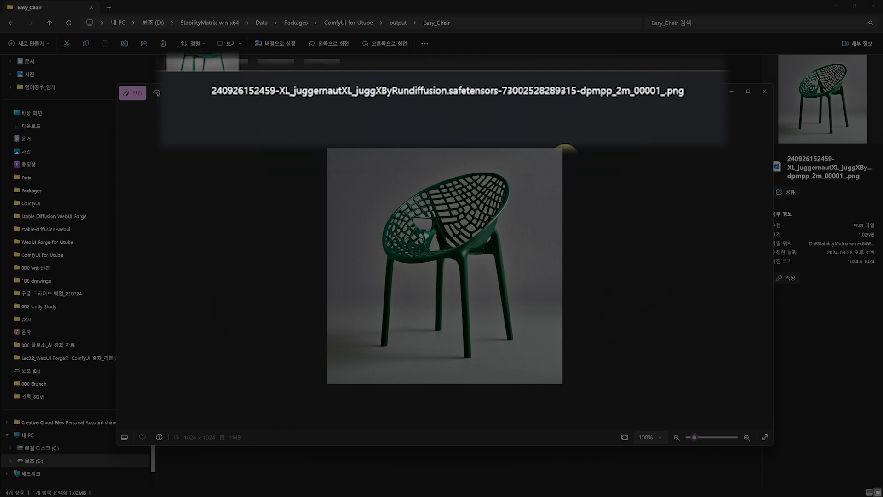
pyautogui.click(764, 91)
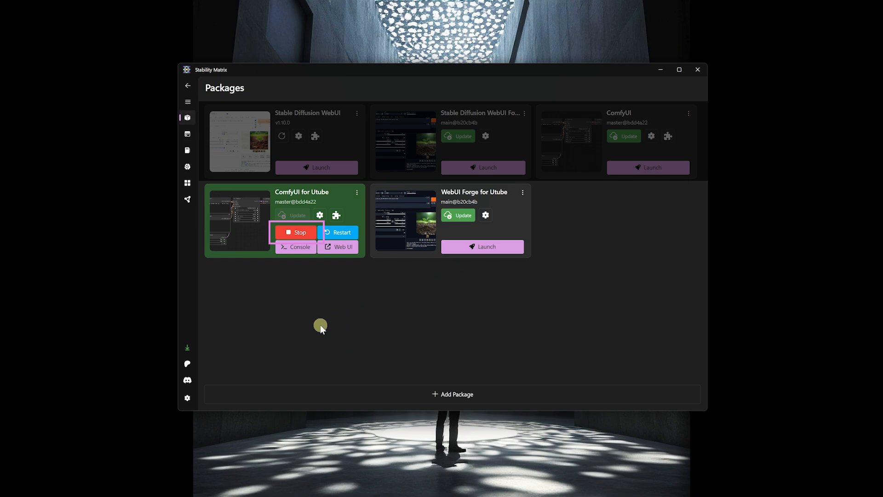
# Switch to Stability Matrix, stop the ComfyUI for Utube package and install the ComfyUI-Manager extension for it
pyautogui.click(310, 237)
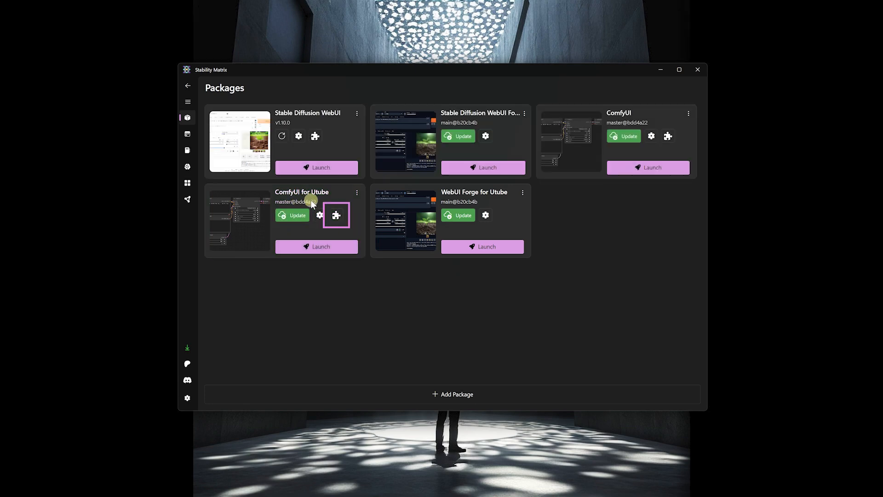
pyautogui.click(337, 215)
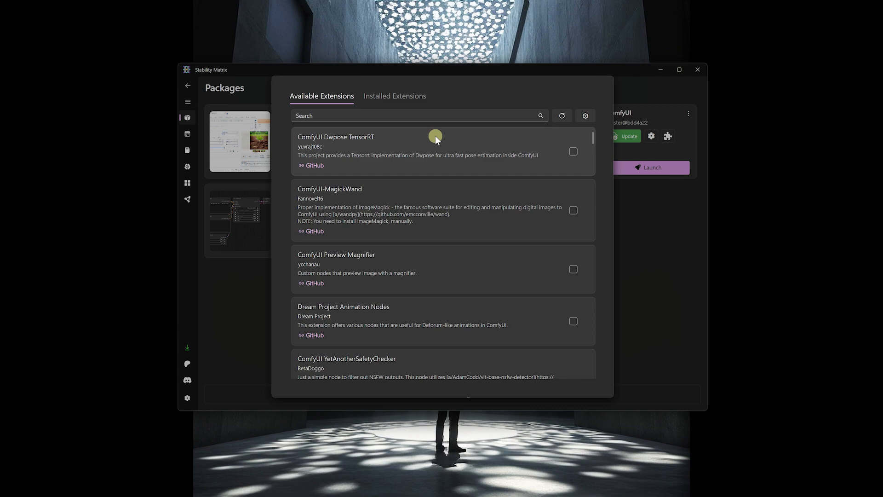
pyautogui.click(330, 115)
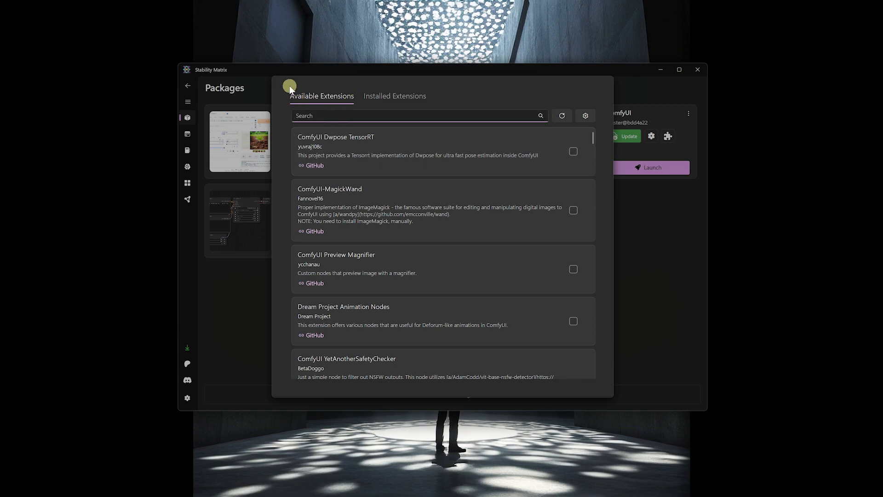
pyautogui.write('manager')
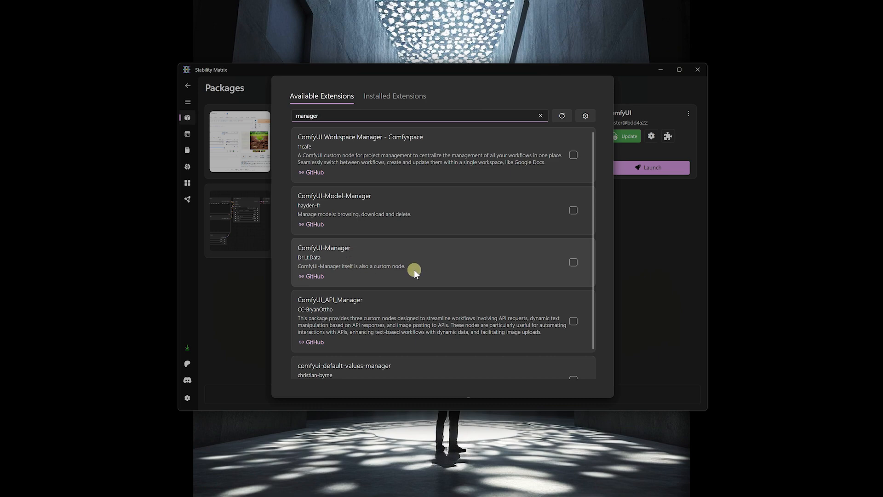
pyautogui.click(572, 262)
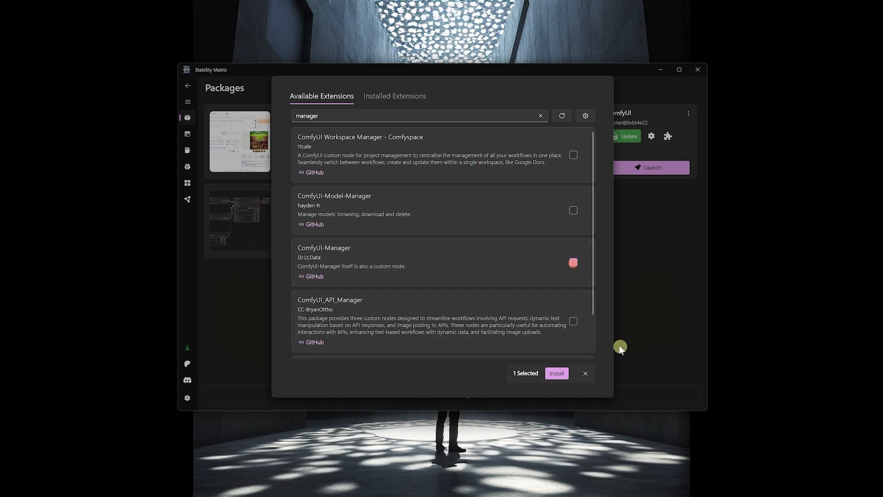
pyautogui.click(556, 373)
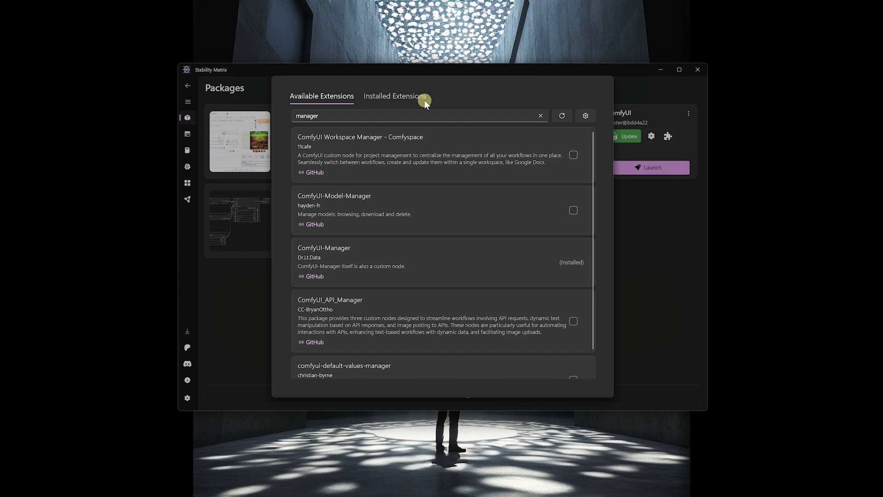
# Check the package's installed extensions and launch ComfyUI for Utube again
pyautogui.click(398, 97)
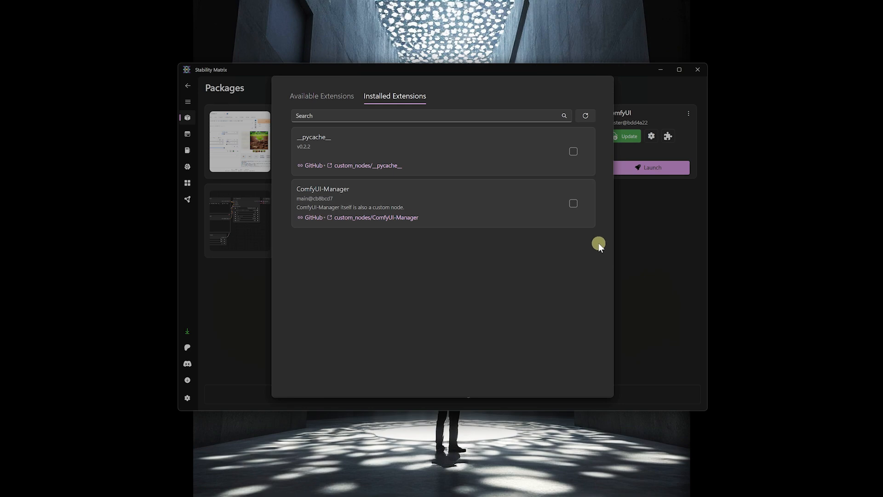
pyautogui.click(668, 272)
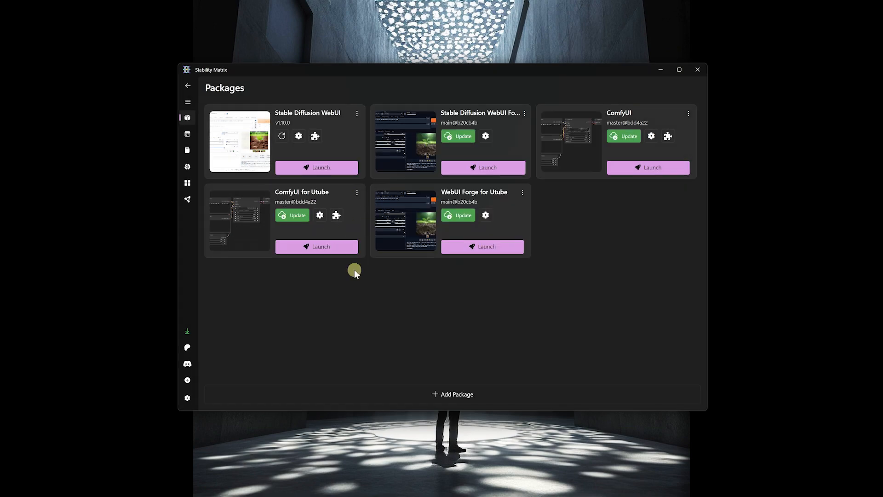
pyautogui.click(316, 250)
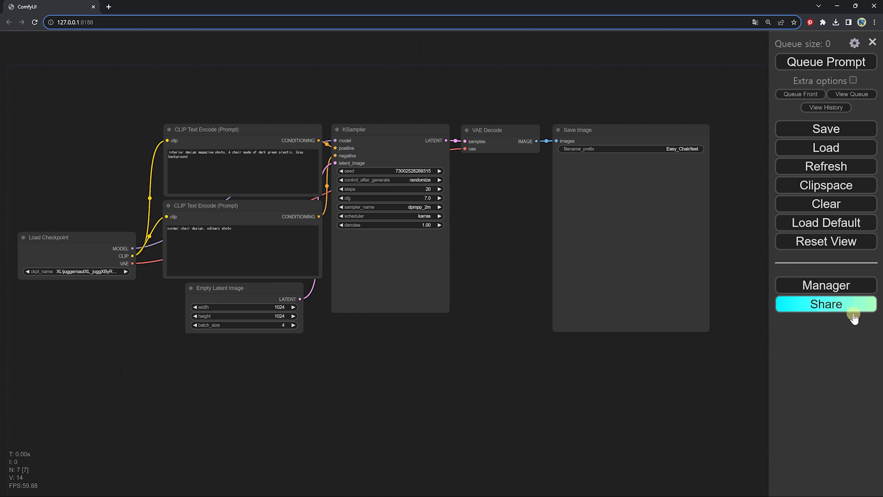
# Open the ComfyUI Manager and look at its Install via Git URL prompt without entering a repository
pyautogui.click(825, 285)
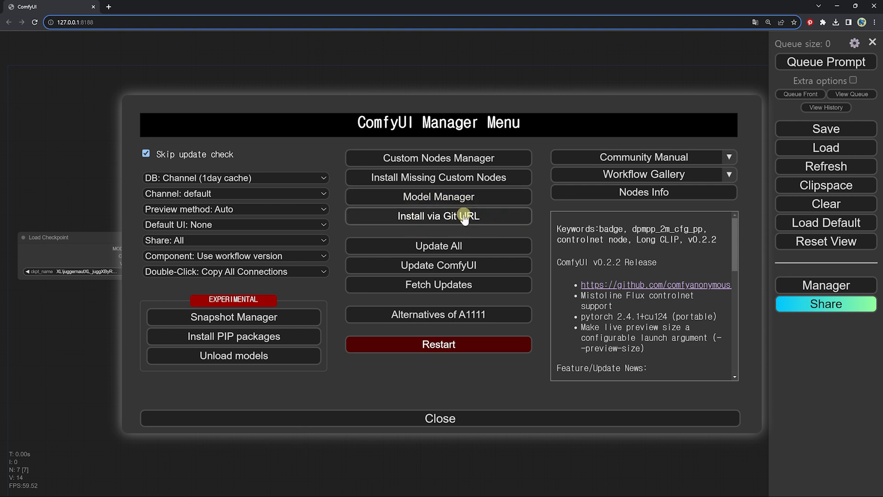
pyautogui.click(448, 218)
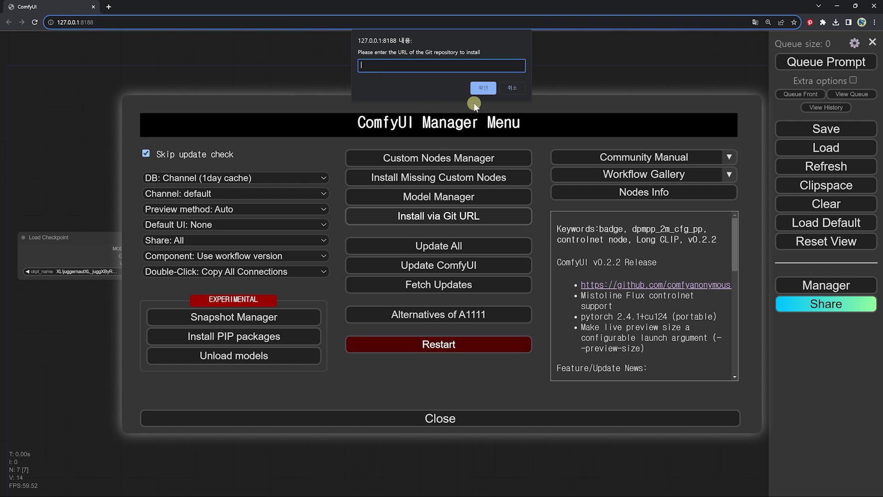
pyautogui.click(514, 88)
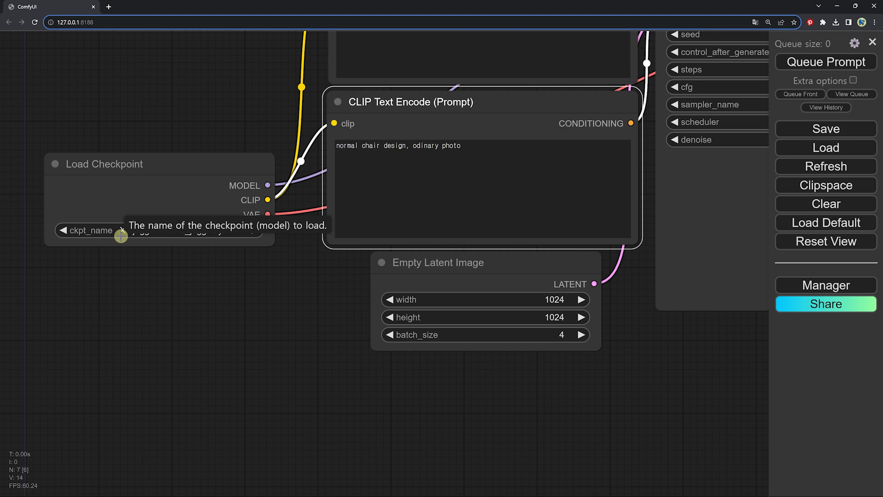
# Search the Custom Nodes Manager for "empty latent ratio"
pyautogui.click(815, 284)
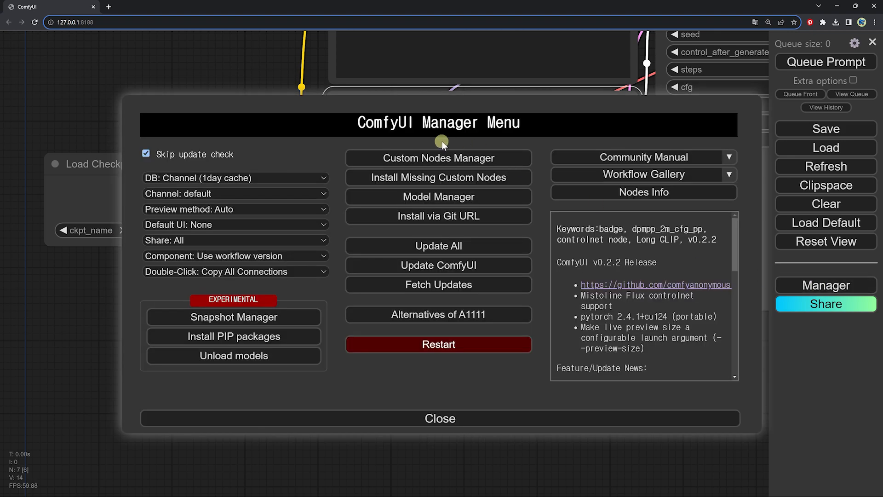
pyautogui.click(435, 161)
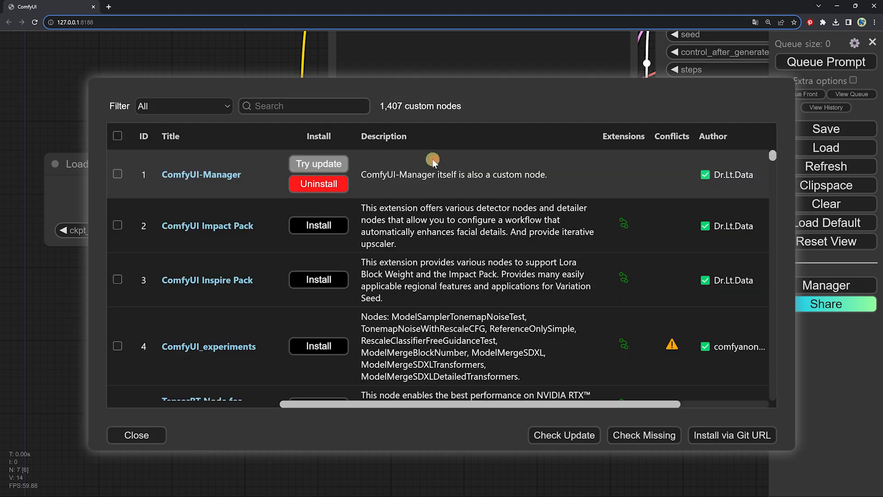
pyautogui.write('empty latent r')
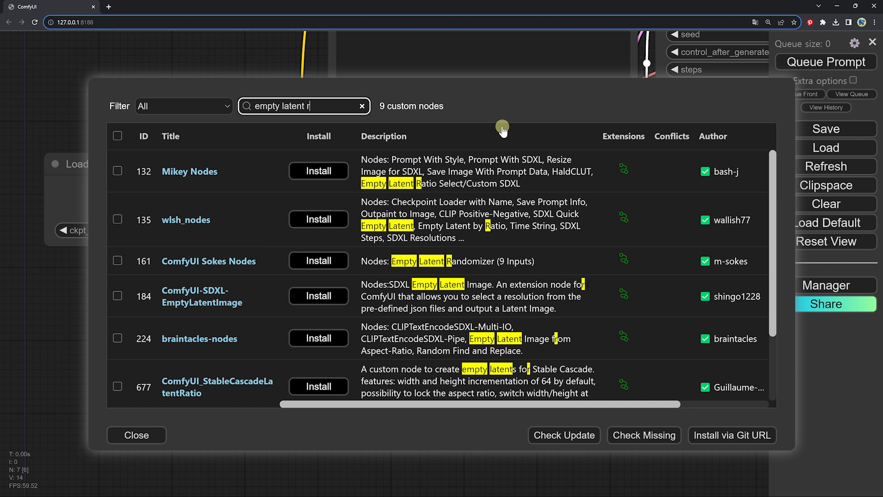
pyautogui.write('atio')
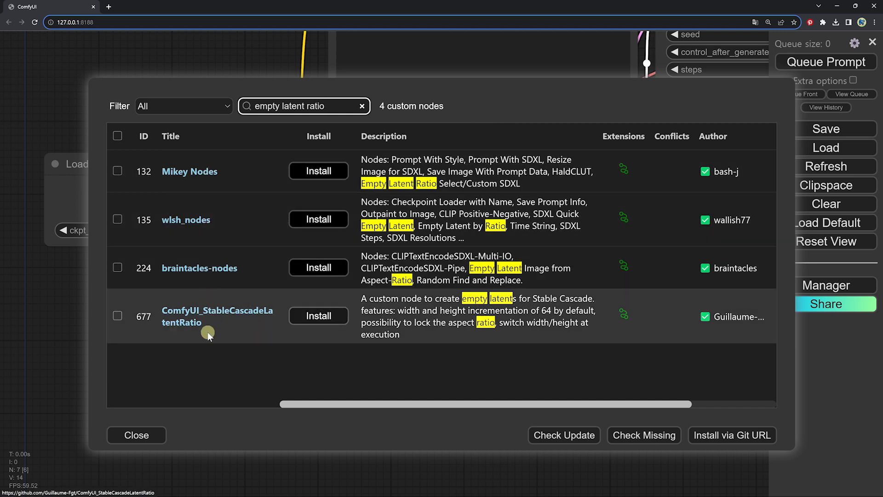
# Compare the found packs' star ratings and update dates, and look through the nodes contained in Mikey Nodes
pyautogui.hscroll(3, 722, 200)
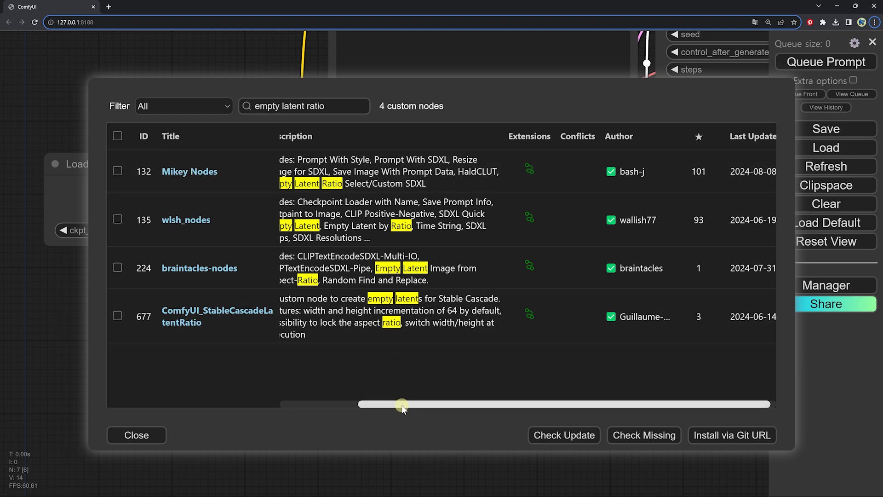
pyautogui.moveTo(401, 405); pyautogui.dragTo(354, 404)
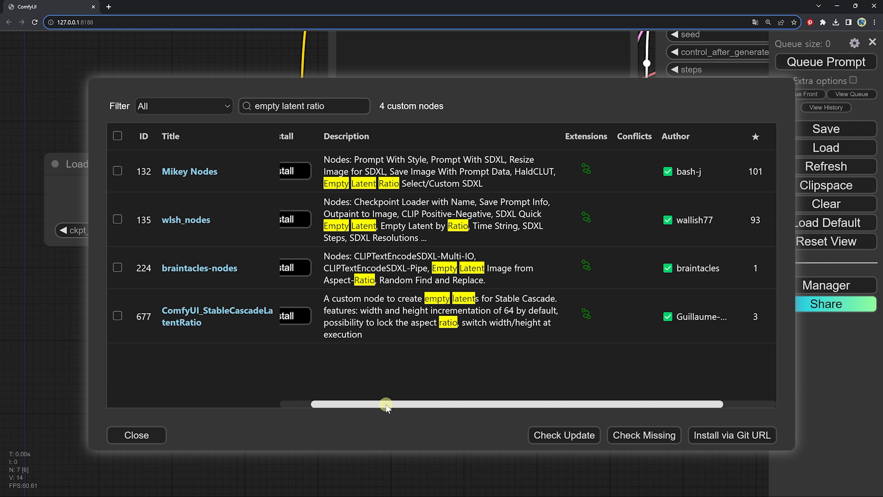
pyautogui.moveTo(385, 406); pyautogui.dragTo(354, 405)
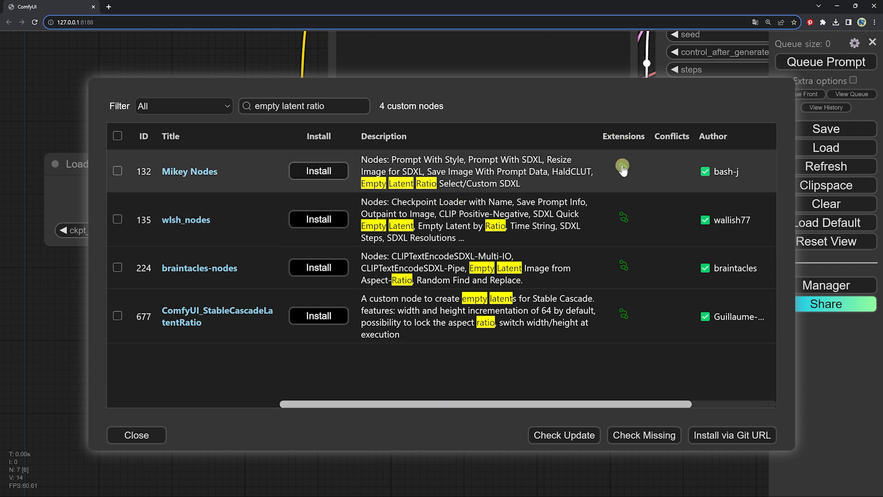
pyautogui.click(624, 173)
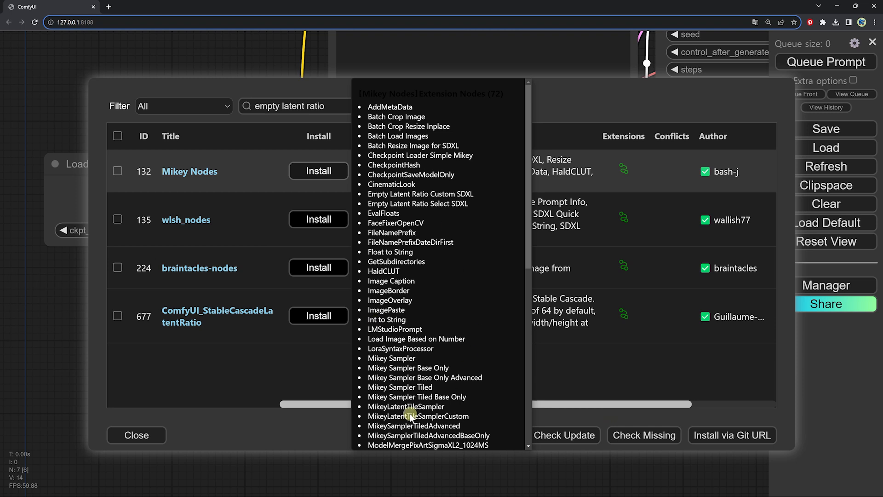
pyautogui.click(273, 442)
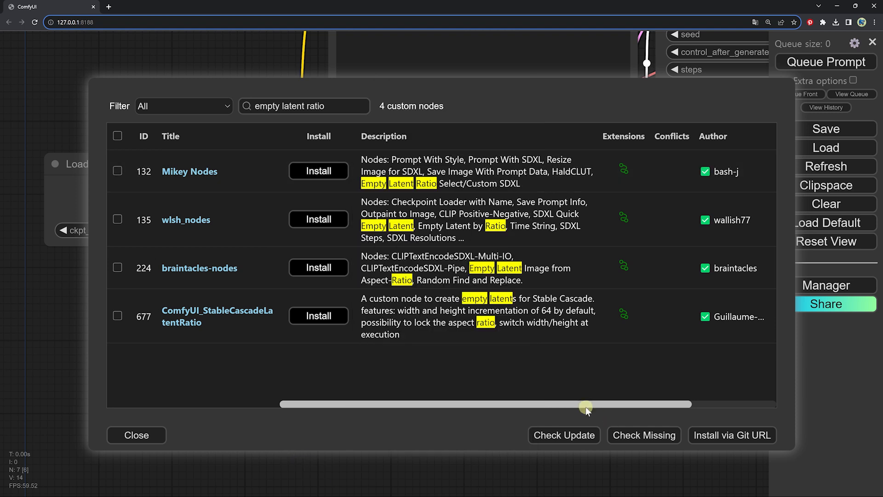
# Install the Mikey Nodes custom node pack and reboot the ComfyUI server
pyautogui.click(320, 171)
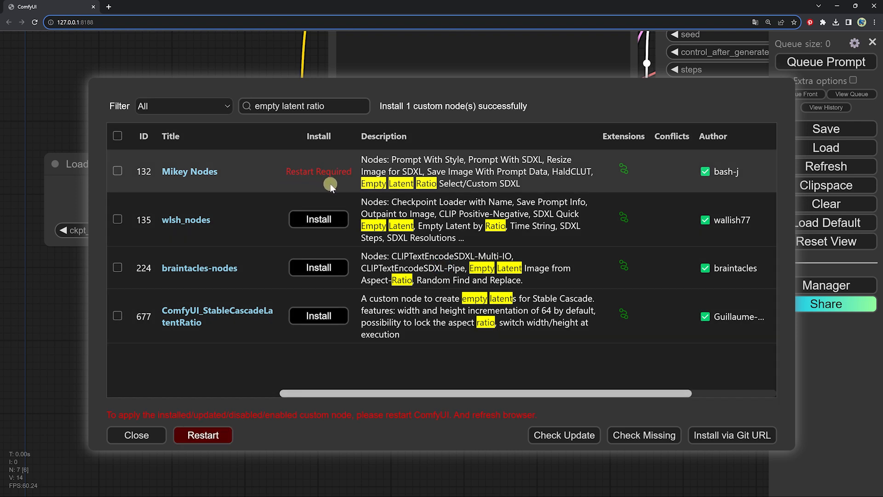
pyautogui.click(206, 439)
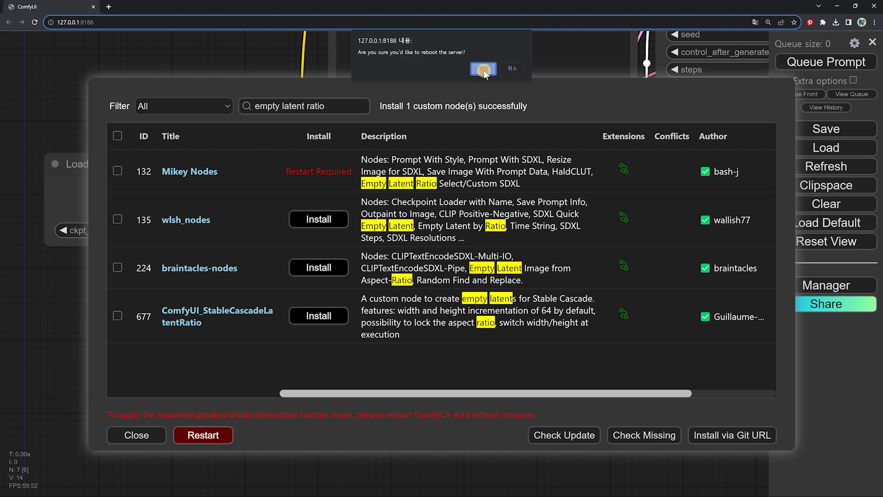
pyautogui.click(483, 69)
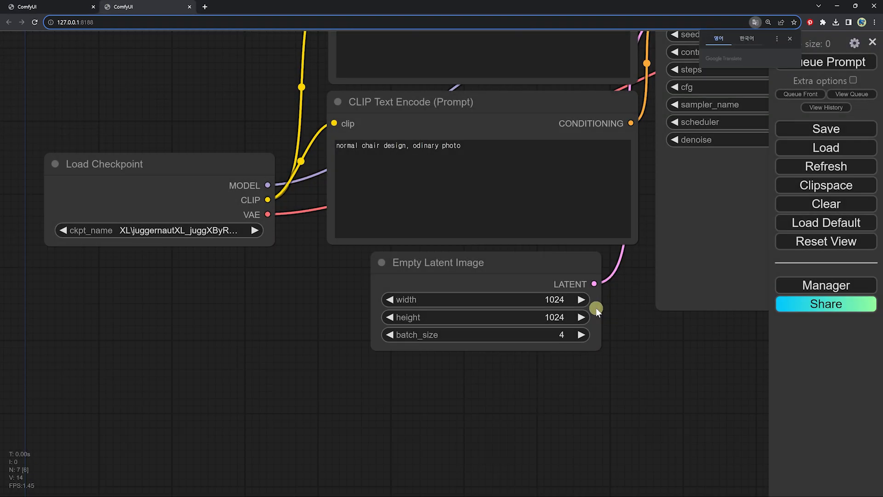
# Delete the Empty Latent Image node from the workflow
pyautogui.scroll(-2, 596, 308)
pyautogui.moveTo(596, 309); pyautogui.dragTo(395, 331)
pyautogui.scroll(-2, 318, 309)
pyautogui.click(299, 301)
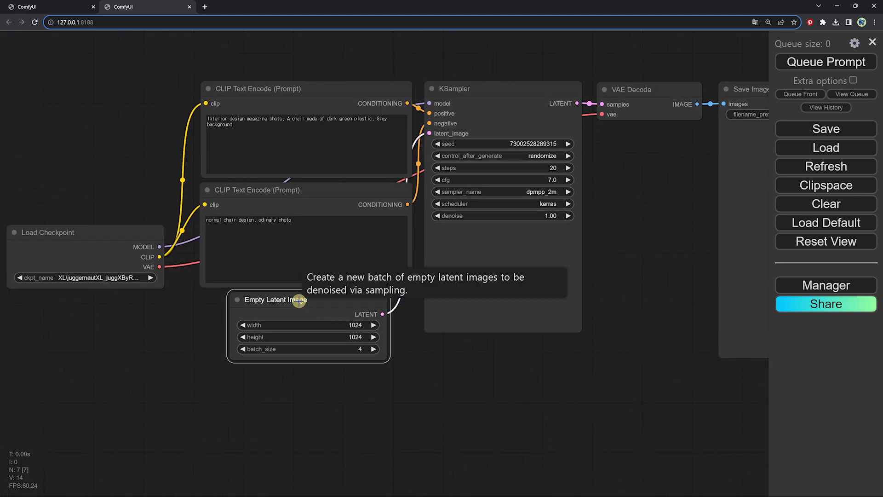
pyautogui.press('Delete')
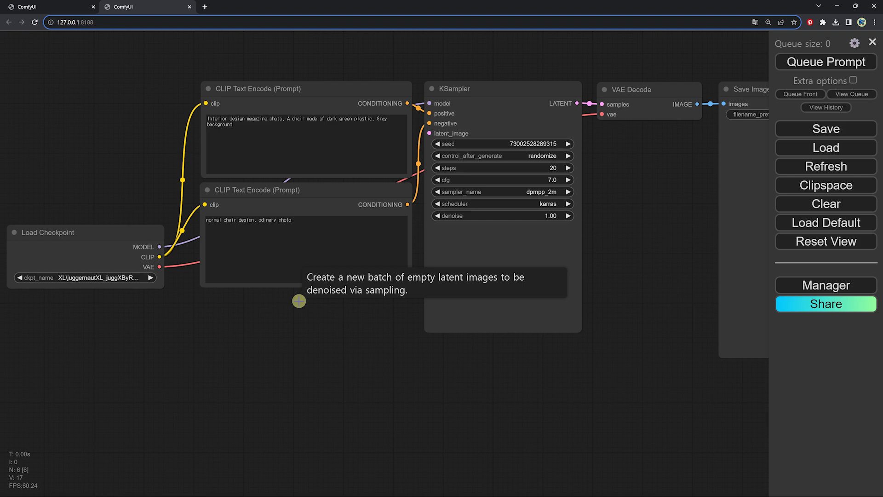
# Add an Empty Latent Ratio Select SDXL (Mikey) node below the negative prompt and set its ratio to 3:4 [896x1152 portrait]
pyautogui.doubleClick(256, 328)
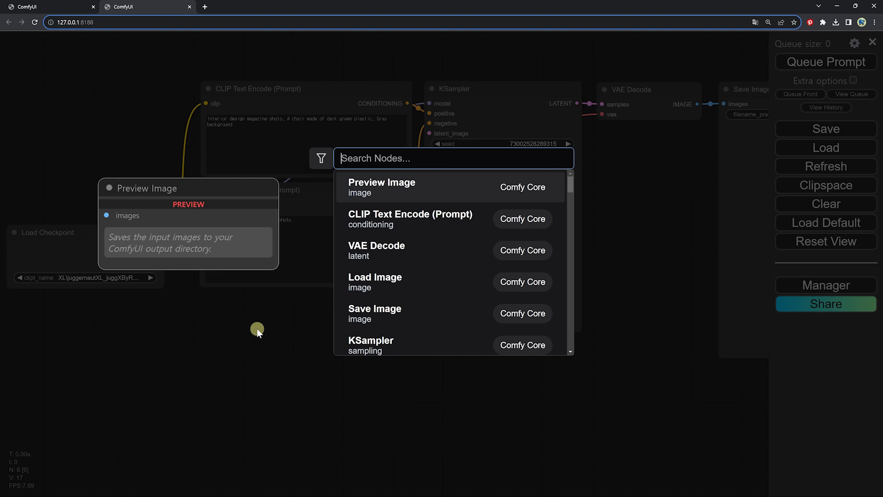
pyautogui.write('empty late')
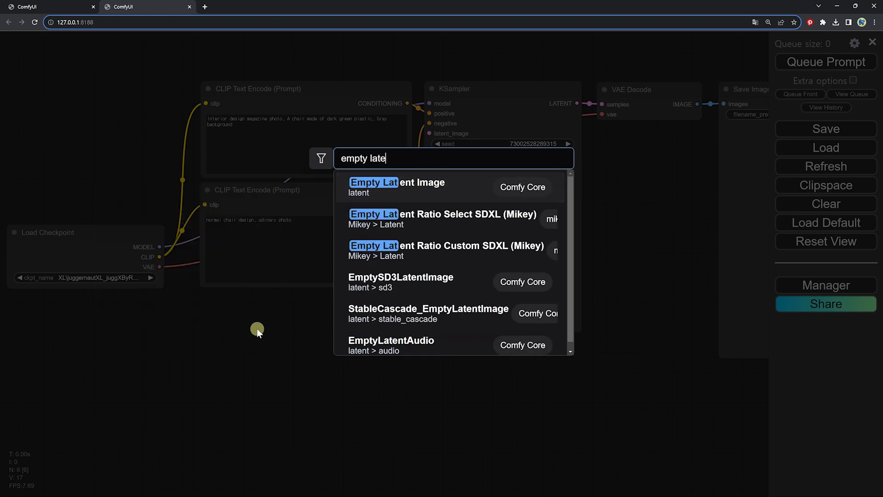
pyautogui.write('nt')
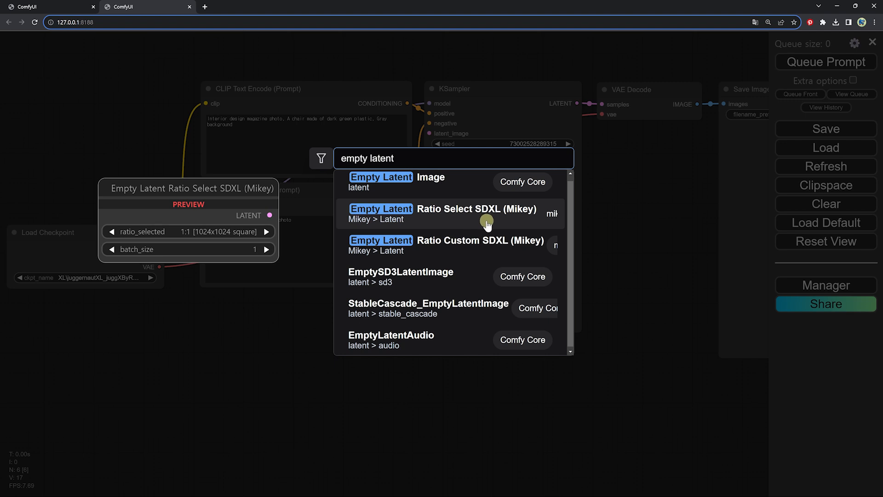
pyautogui.click(426, 216)
pyautogui.moveTo(355, 321); pyautogui.dragTo(276, 321)
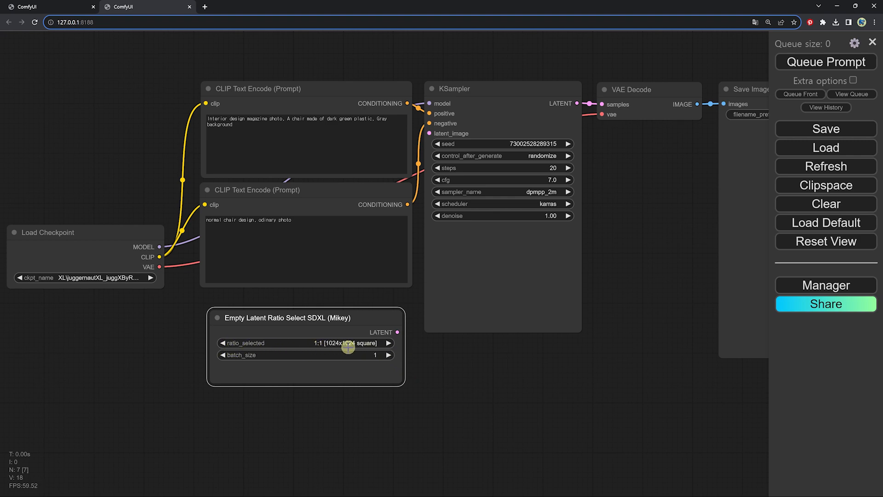
pyautogui.click(365, 344)
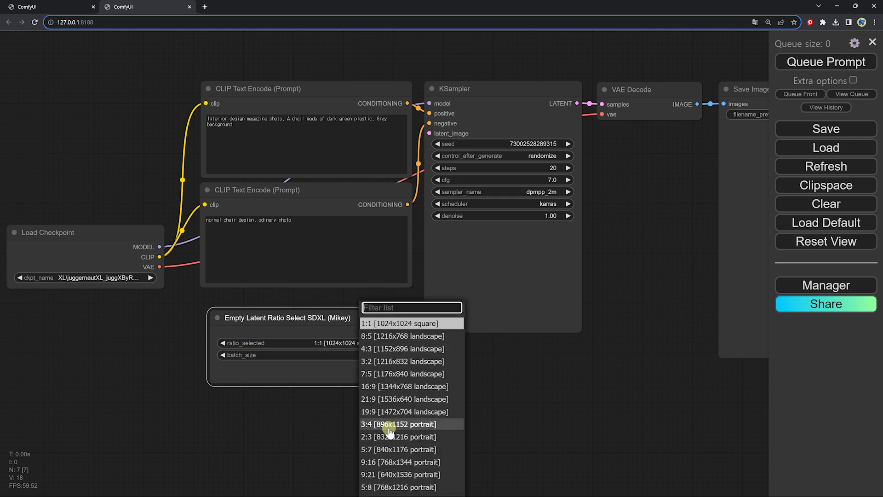
pyautogui.click(388, 424)
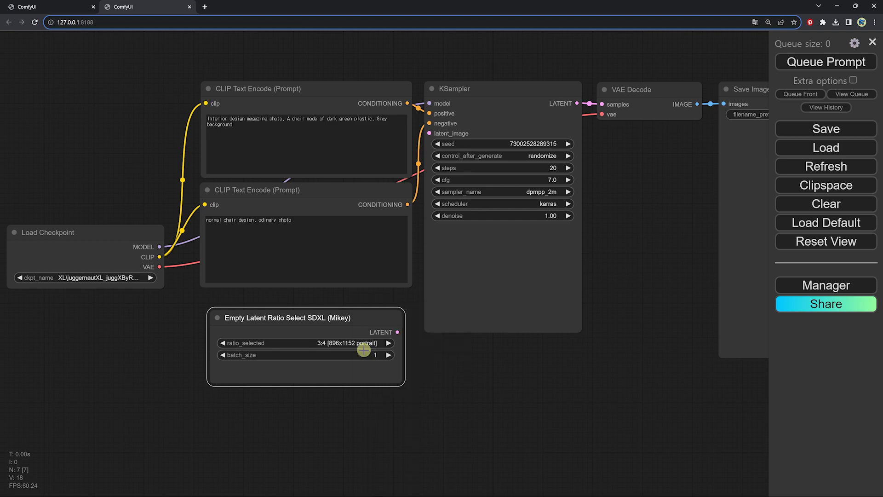
# Add "a woman sitting on the chair and wearing a simple yellow dress," to the positive prompt and connect the ratio node's latent to the KSampler
pyautogui.click(320, 144)
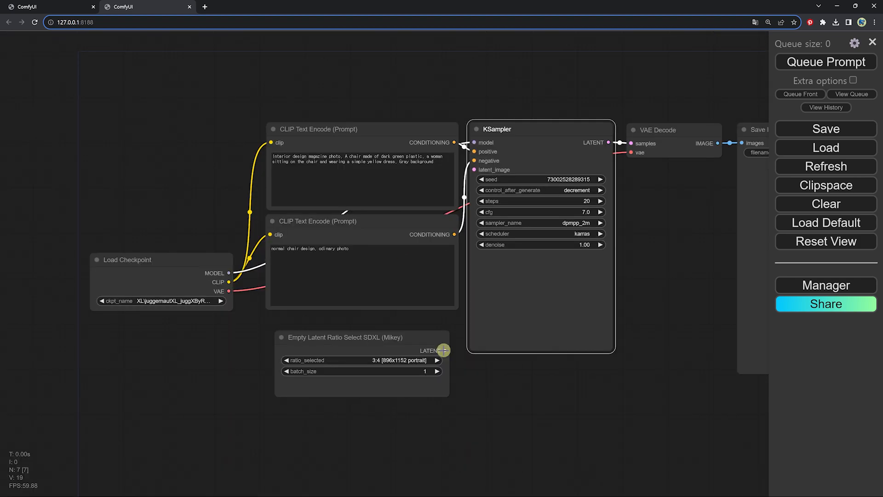
pyautogui.moveTo(443, 350); pyautogui.dragTo(473, 170)
pyautogui.scroll(3, 607, 299)
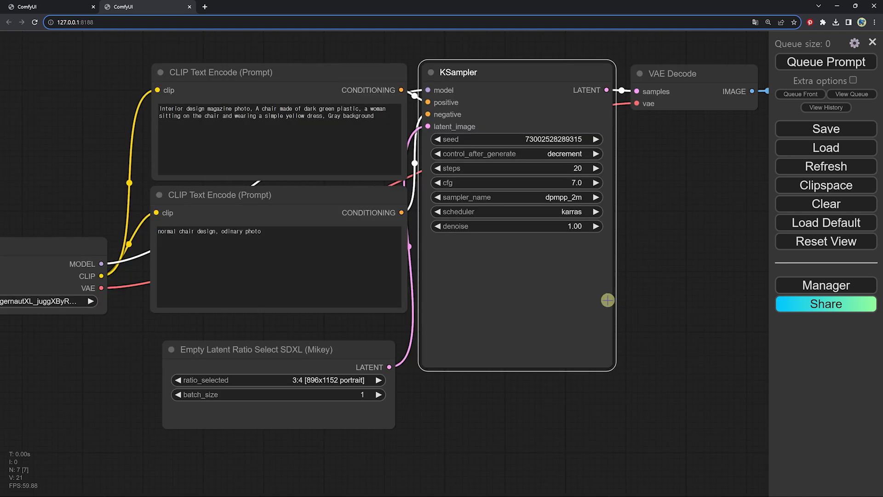
# Set the KSampler's control_after_generate to randomize and its steps to 40
pyautogui.moveTo(607, 300); pyautogui.dragTo(613, 310)
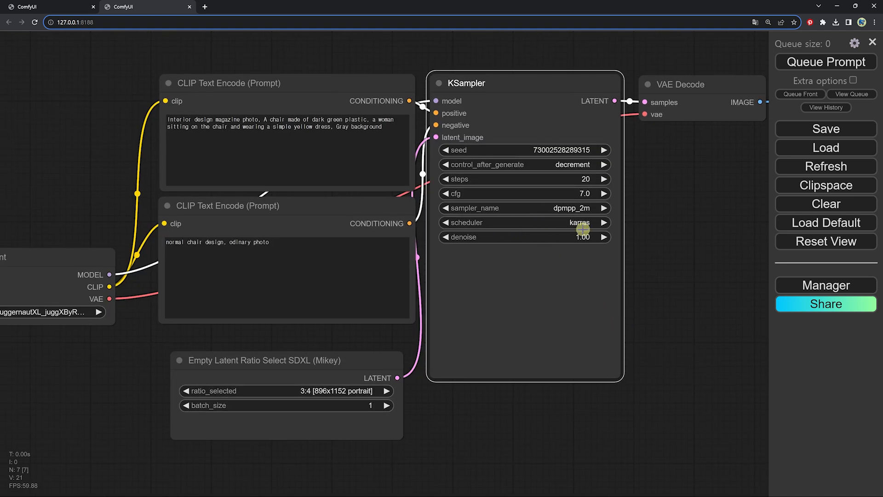
pyautogui.click(572, 166)
pyautogui.click(603, 206)
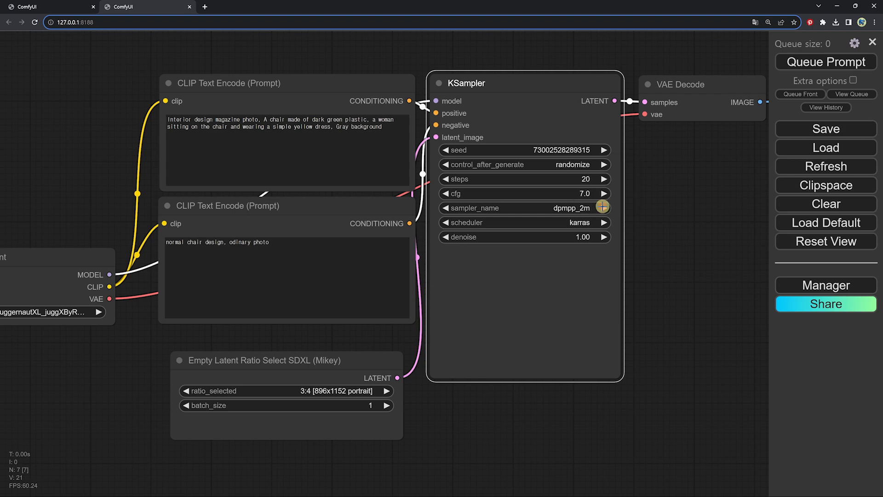
pyautogui.click(582, 179)
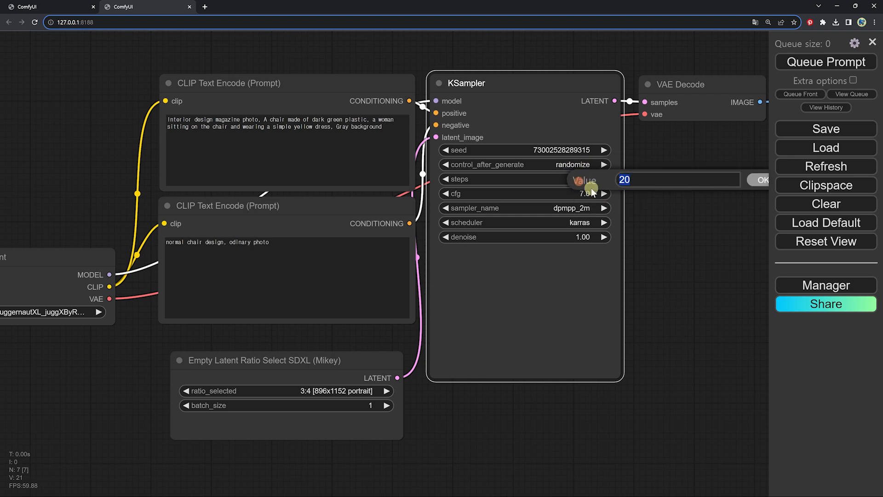
pyautogui.write('40')
pyautogui.press('Return')
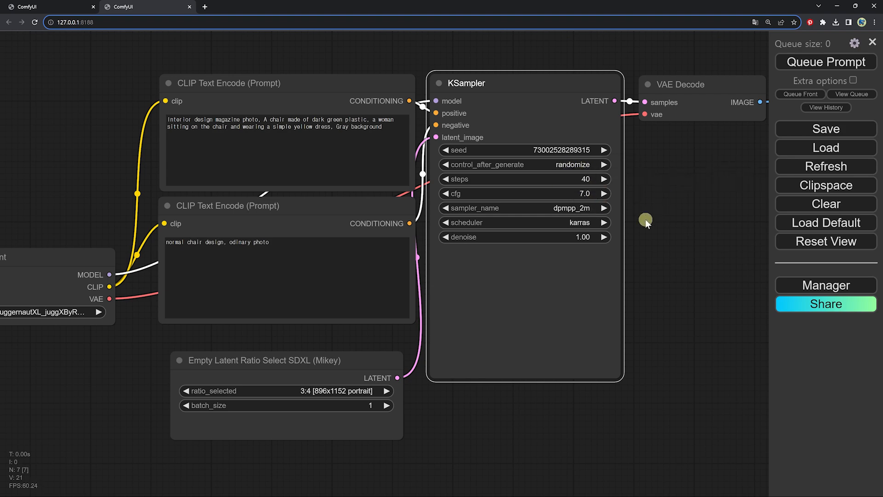
pyautogui.moveTo(584, 287); pyautogui.dragTo(547, 289)
pyautogui.moveTo(632, 252); pyautogui.dragTo(492, 260)
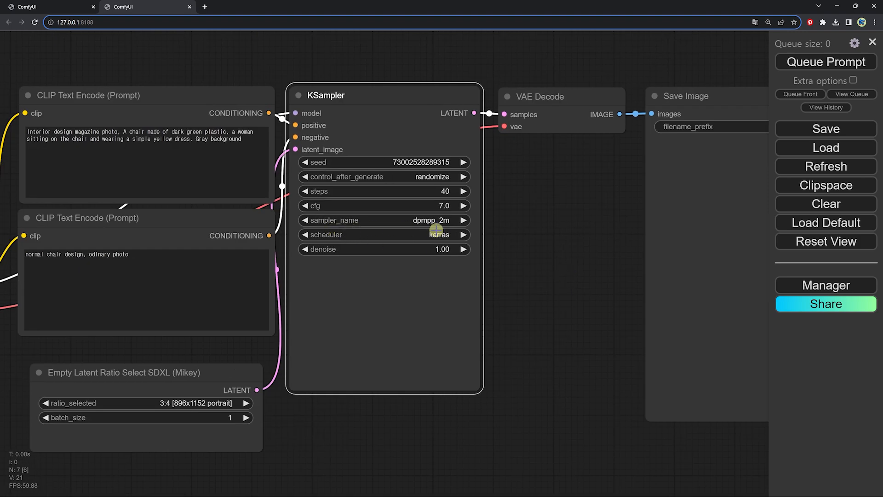
pyautogui.scroll(-2, 598, 274)
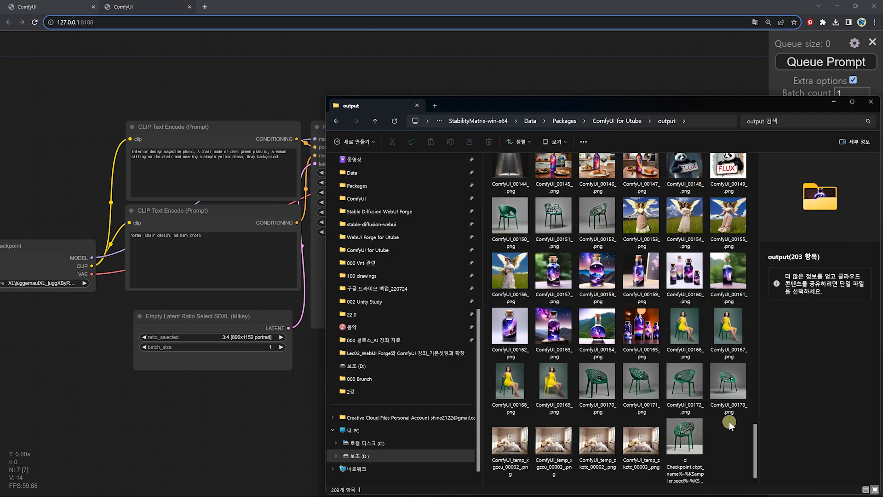
# Preview the green chair image ComfyUI_00173_.png in the output folder and open the file as text in Notepad
pyautogui.doubleClick(730, 383)
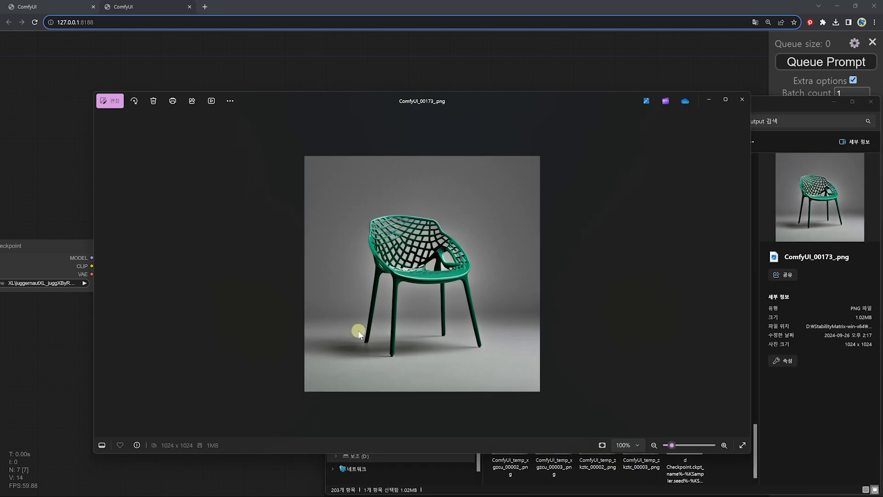
pyautogui.click(741, 98)
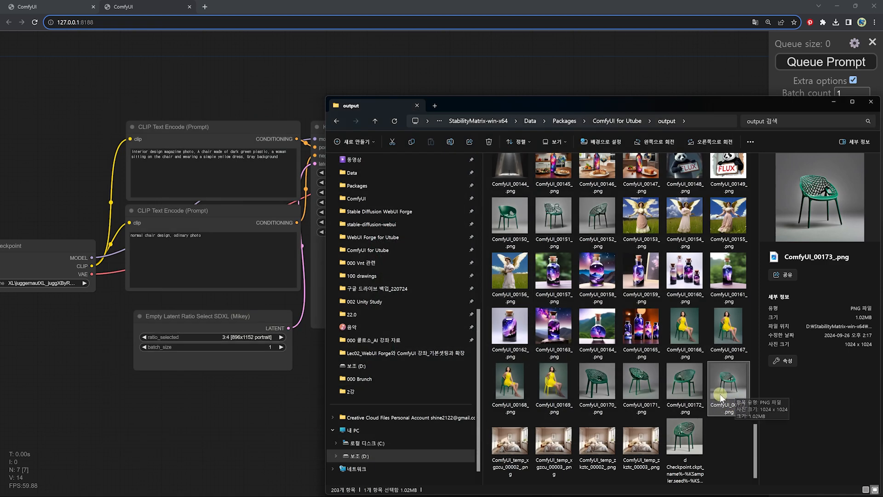
pyautogui.rightClick(720, 379)
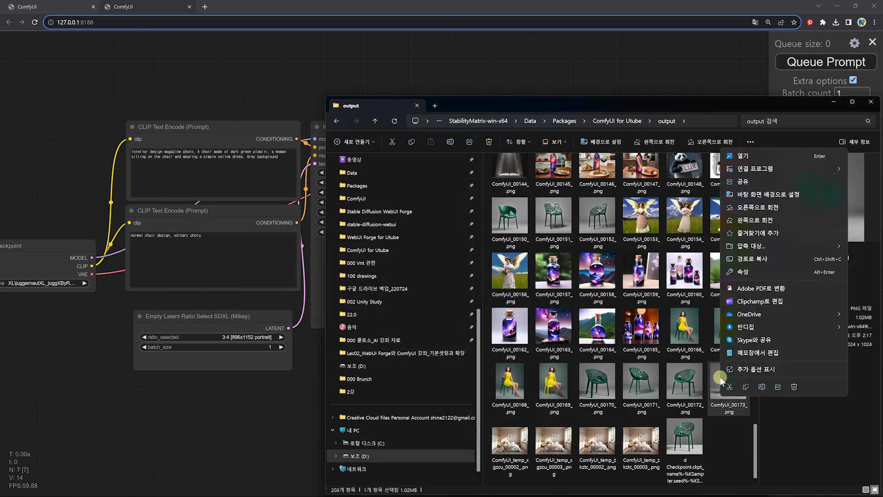
pyautogui.click(767, 353)
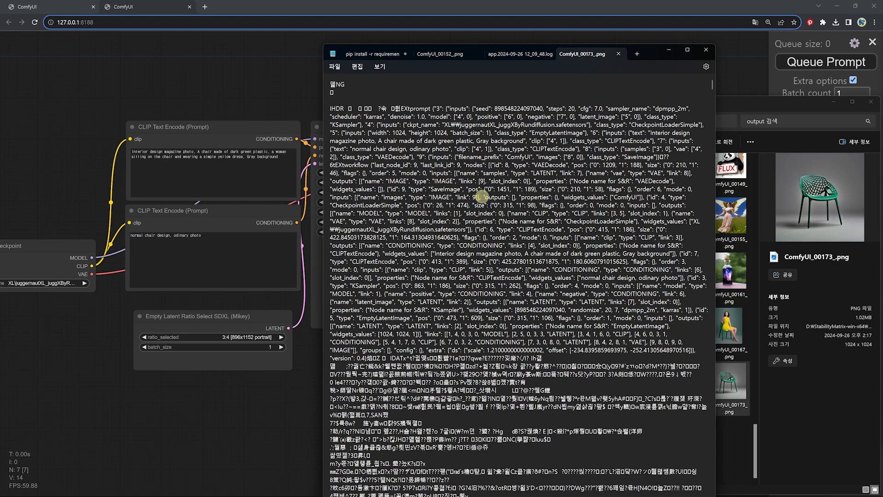
pyautogui.scroll(-5, 506, 230)
pyautogui.scroll(5, 536, 268)
pyautogui.moveTo(386, 107); pyautogui.dragTo(640, 125)
pyautogui.click(487, 123)
pyautogui.moveTo(543, 108); pyautogui.dragTo(494, 110)
pyautogui.hotkey('ctrl', 'c')
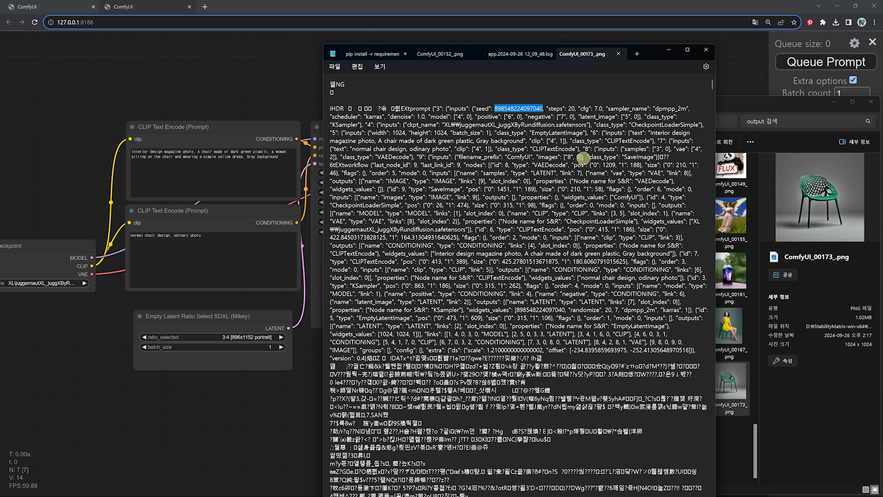
pyautogui.click(672, 51)
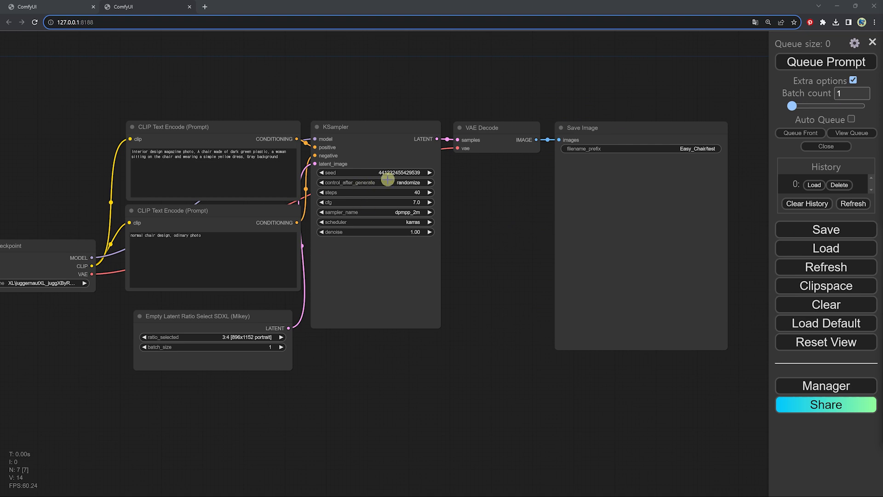
pyautogui.click(405, 173)
pyautogui.hotkey('ctrl', 'v')
pyautogui.click(582, 170)
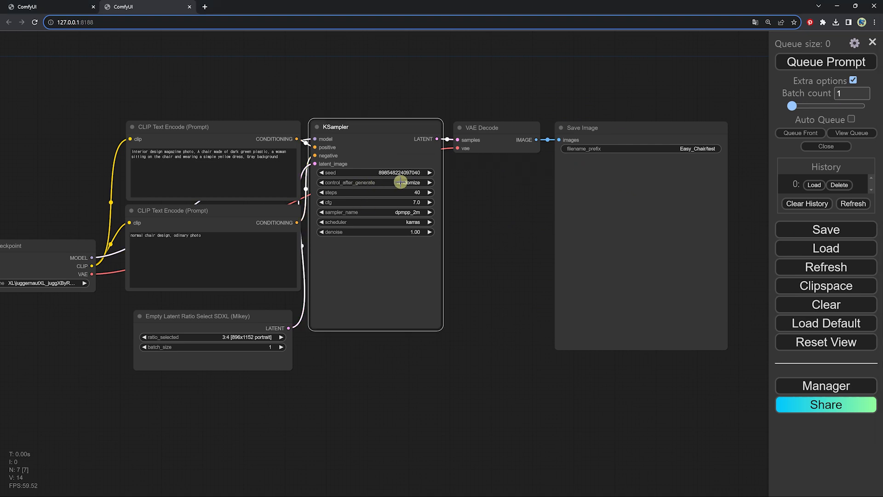
pyautogui.click(402, 182)
pyautogui.click(414, 184)
pyautogui.click(826, 64)
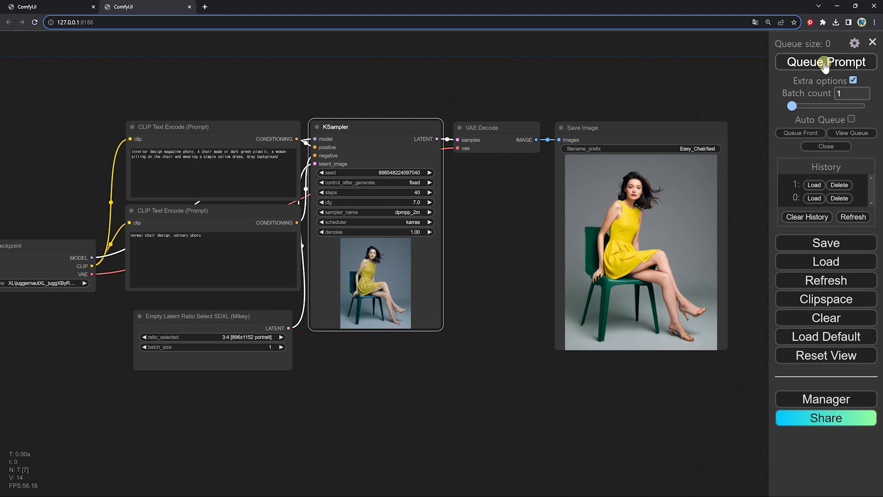
# Review the KSampler settings and generated image, and queue the unchanged fixed-seed workflow again
pyautogui.moveTo(728, 296); pyautogui.dragTo(523, 302)
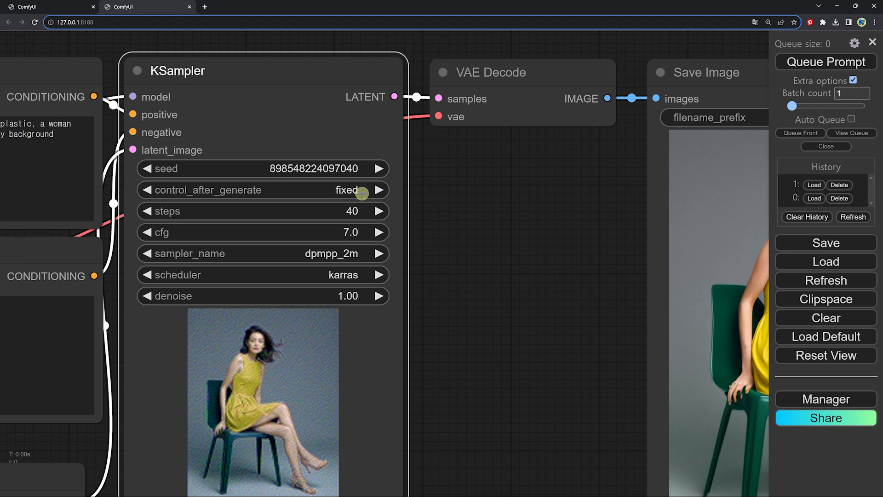
pyautogui.scroll(-9, 581, 207)
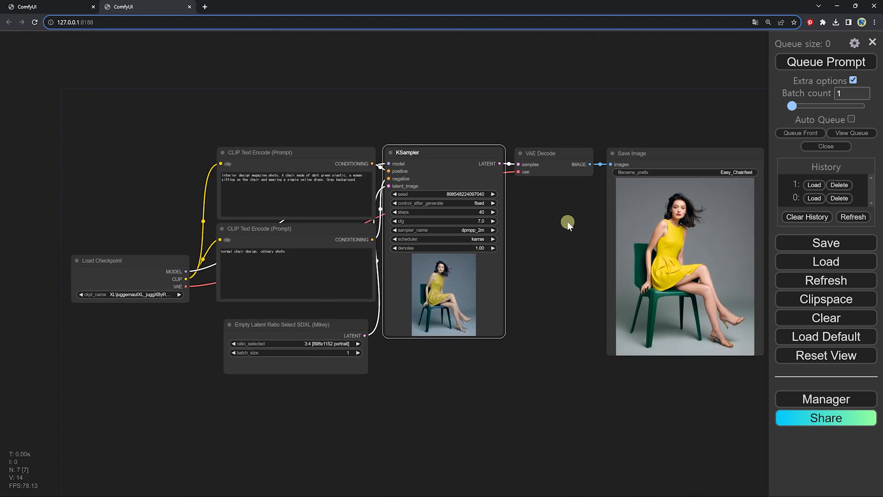
pyautogui.moveTo(567, 222); pyautogui.dragTo(540, 215)
pyautogui.click(847, 67)
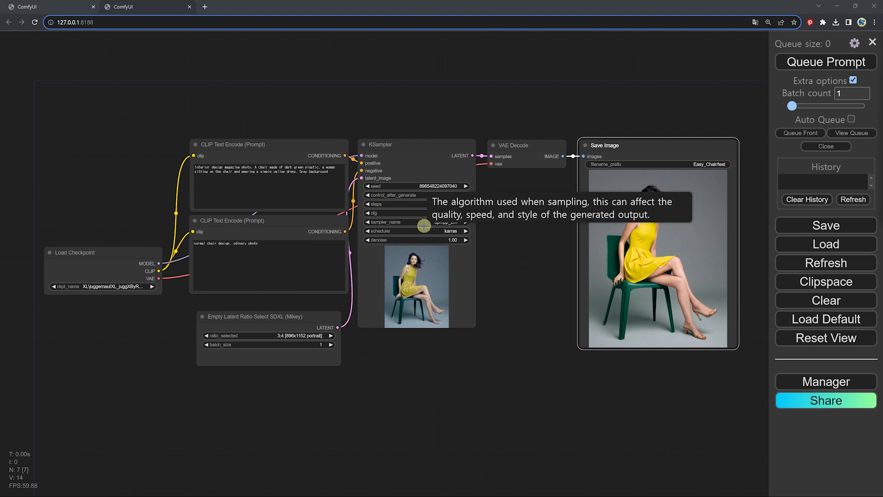
# Append a comma after "Gray background" in the positive prompt and queue the prompt again
pyautogui.click(329, 173)
pyautogui.scroll(5, 366, 212)
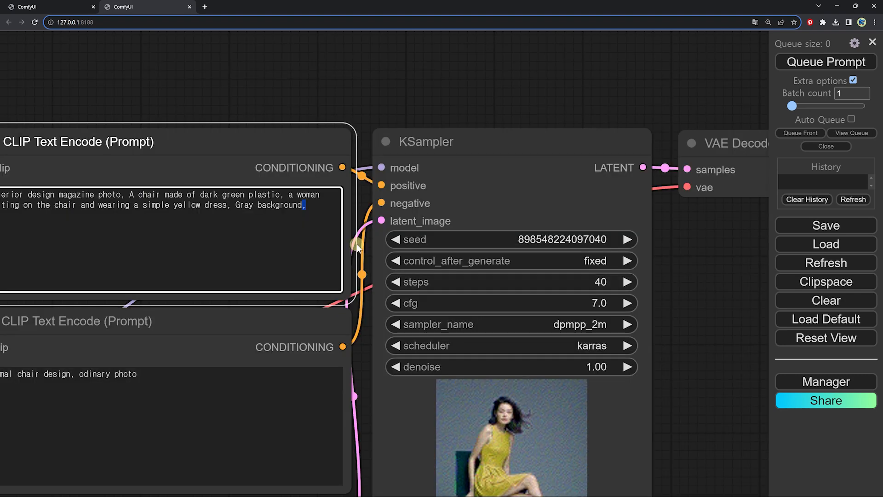
pyautogui.scroll(-3, 392, 246)
pyautogui.scroll(-3, 403, 244)
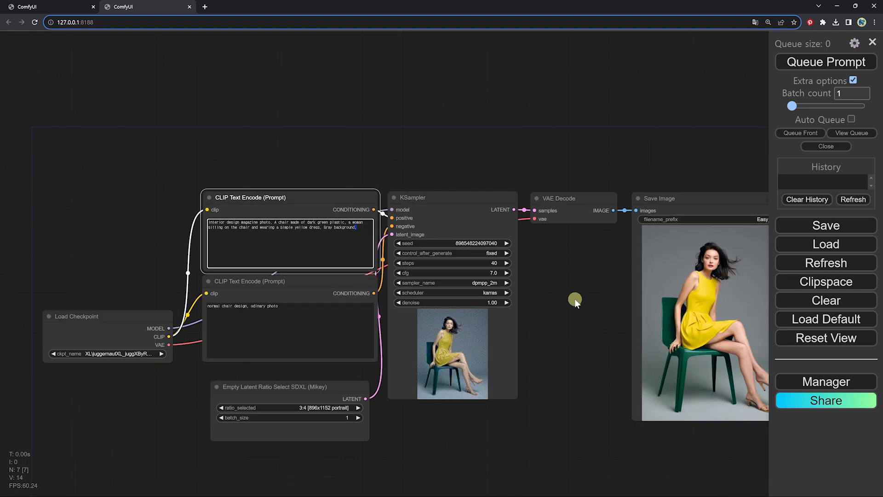
pyautogui.moveTo(572, 299); pyautogui.dragTo(501, 235)
pyautogui.click(826, 64)
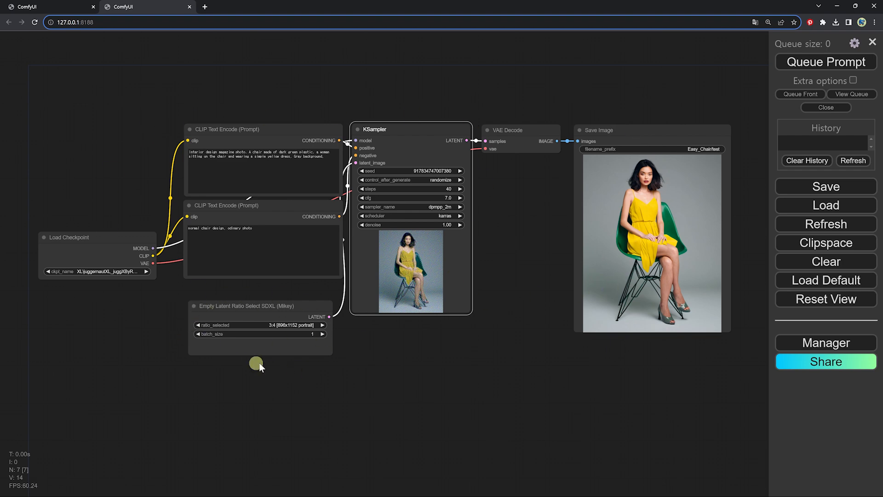
pyautogui.scroll(3, 315, 366)
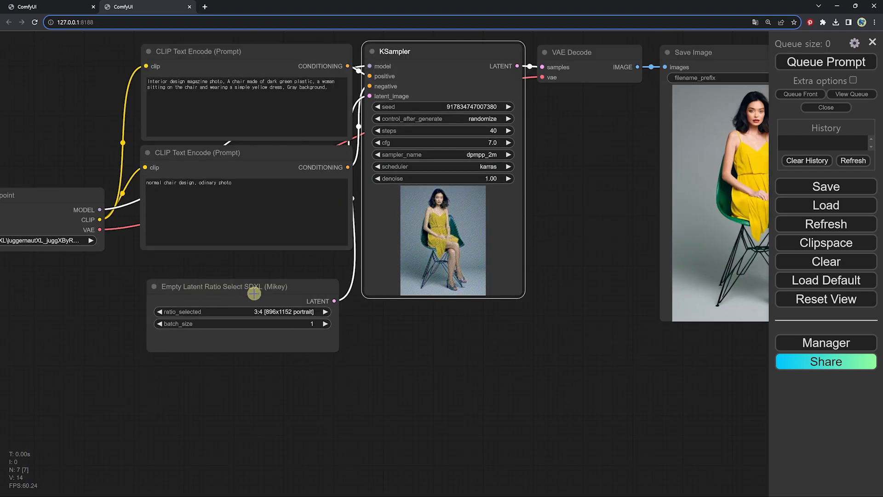
# Update ComfyUI and all its extensions through the Manager, then restart the server to apply the updates
pyautogui.scroll(-2, 309, 320)
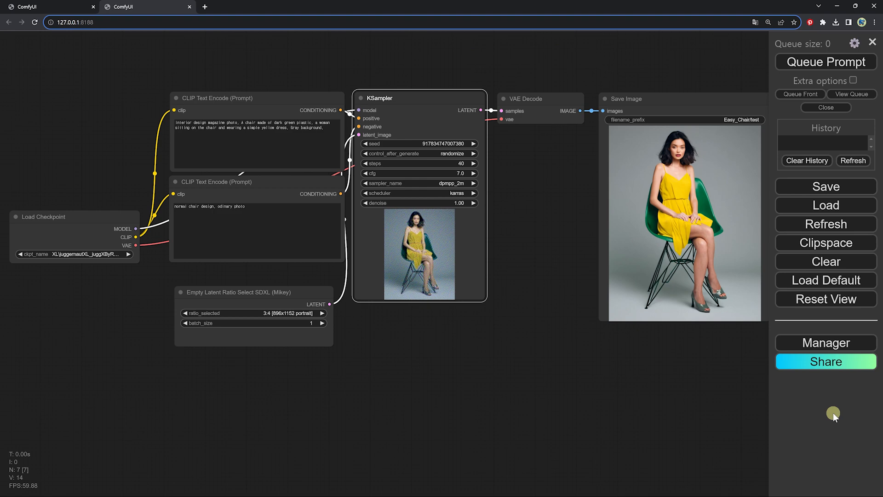
pyautogui.click(822, 348)
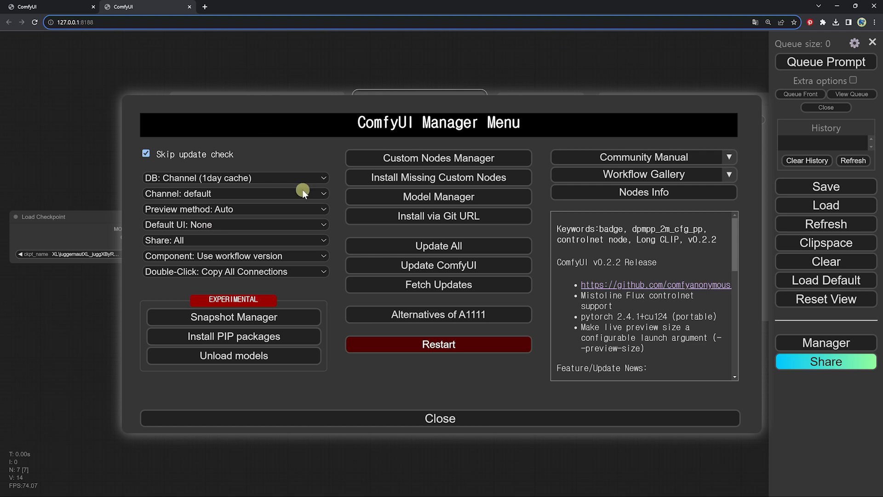
pyautogui.click(436, 247)
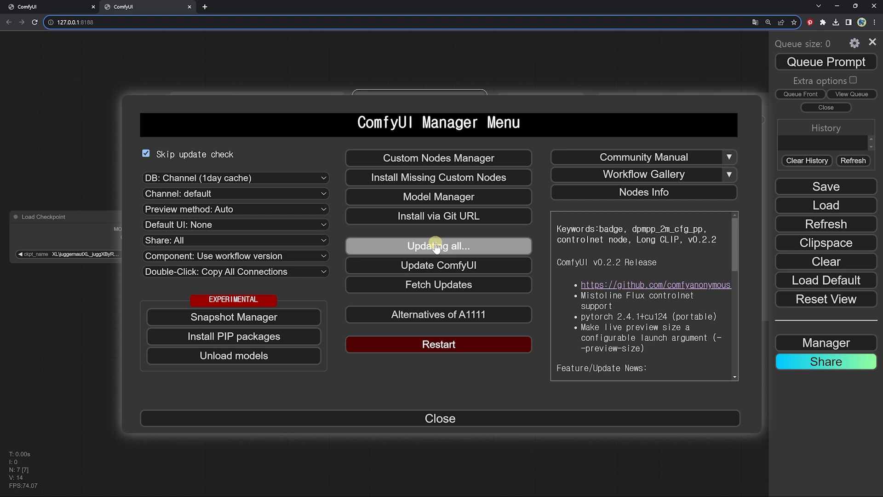
pyautogui.click(465, 265)
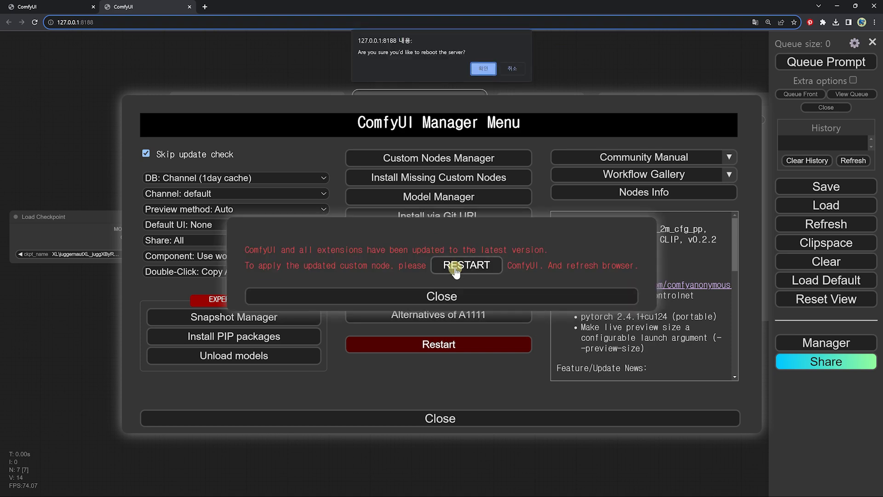
pyautogui.press('Return')
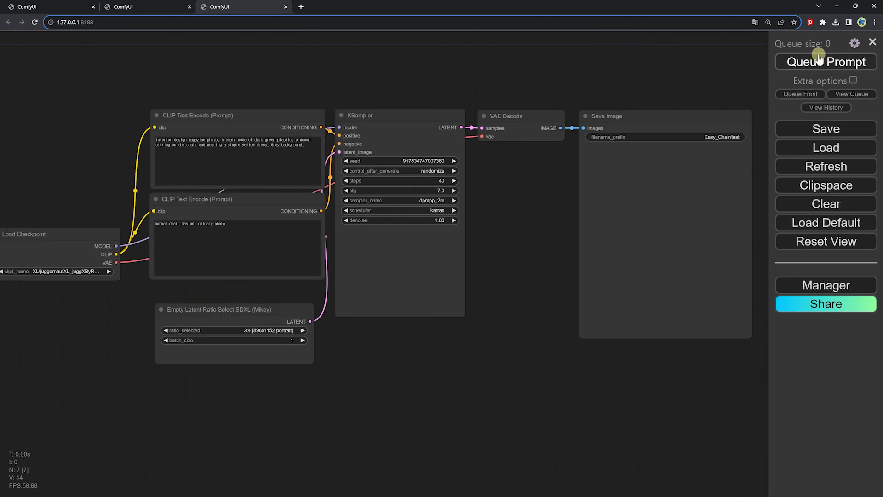
# Find the badge options in the settings and set Node source badge mode to show the source on all nodes
pyautogui.click(855, 43)
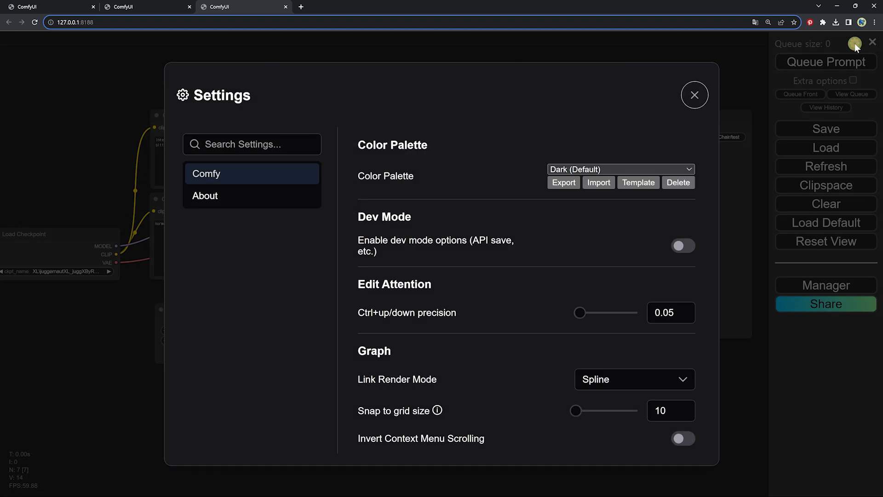
pyautogui.click(233, 145)
pyautogui.write('badge')
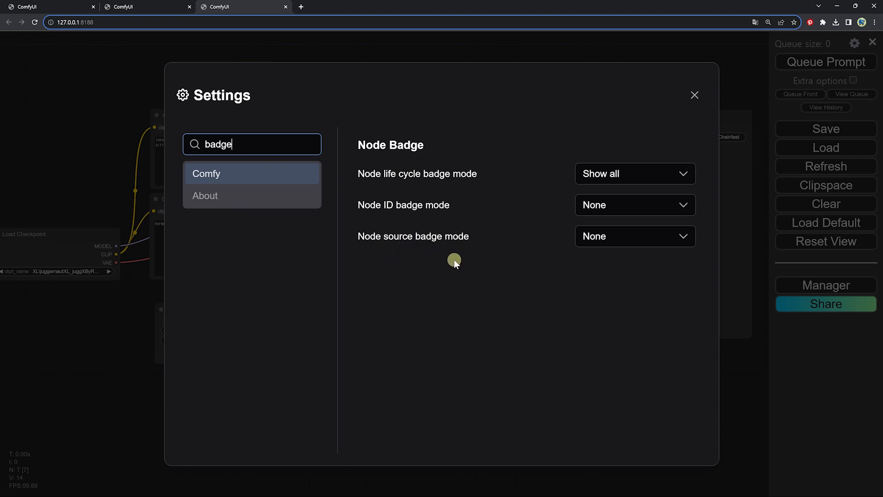
pyautogui.click(635, 236)
pyautogui.click(637, 282)
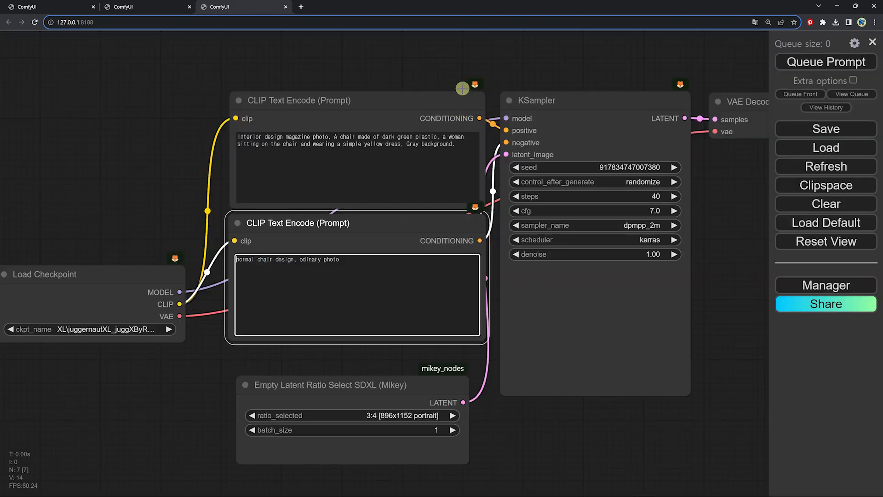
pyautogui.moveTo(704, 178); pyautogui.dragTo(502, 189)
pyautogui.scroll(4, 438, 288)
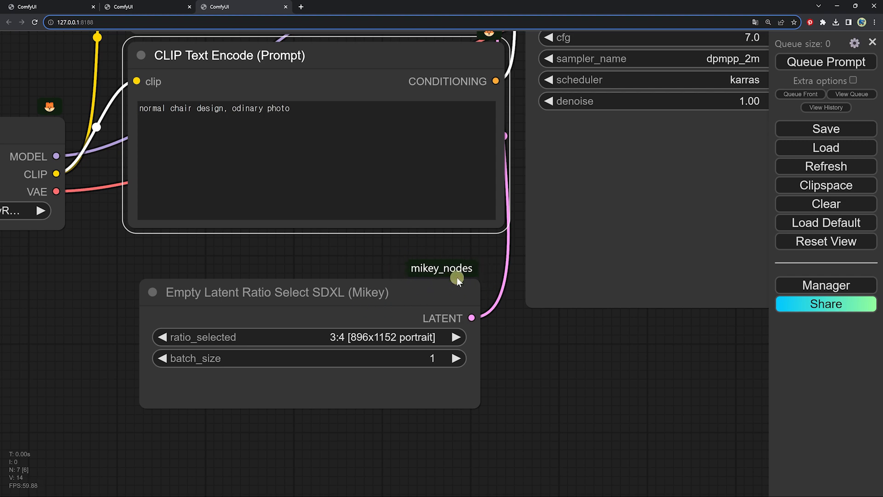
pyautogui.scroll(-7, 435, 346)
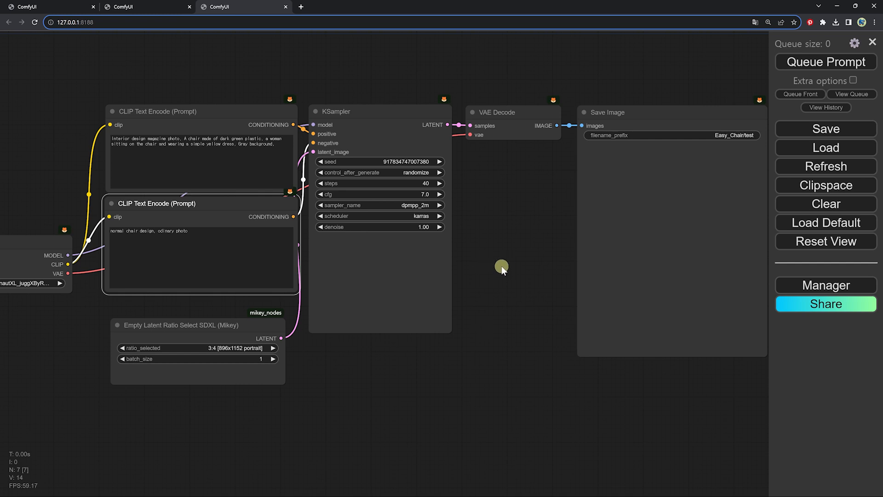
# Queue the prompt once with a random seed, then set the KSampler's control_after_generate to fixed
pyautogui.scroll(-3, 501, 265)
pyautogui.click(801, 62)
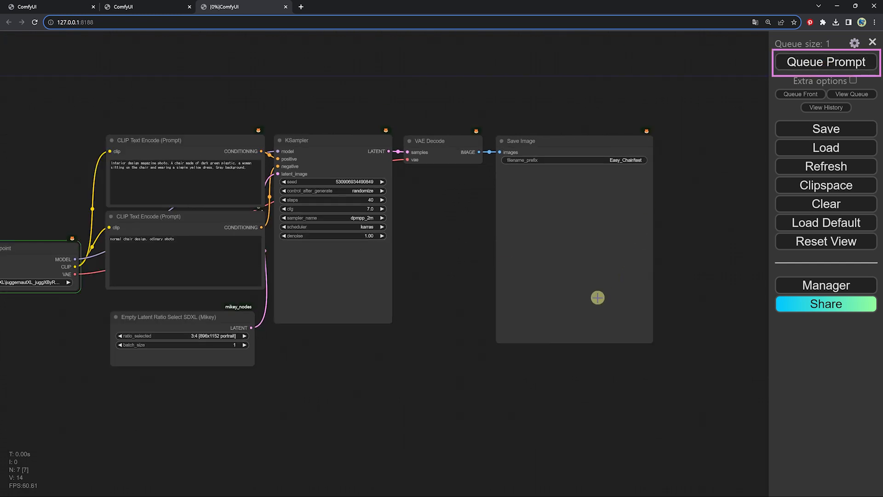
pyautogui.scroll(2, 672, 362)
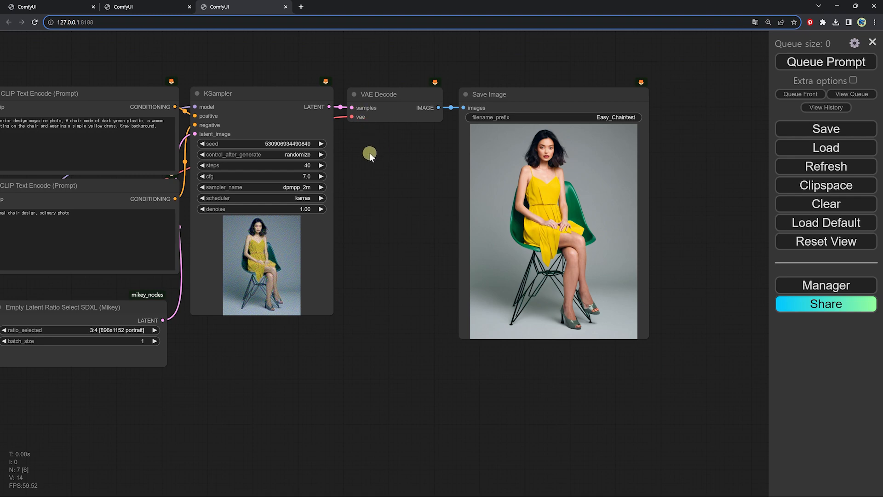
pyautogui.click(296, 153)
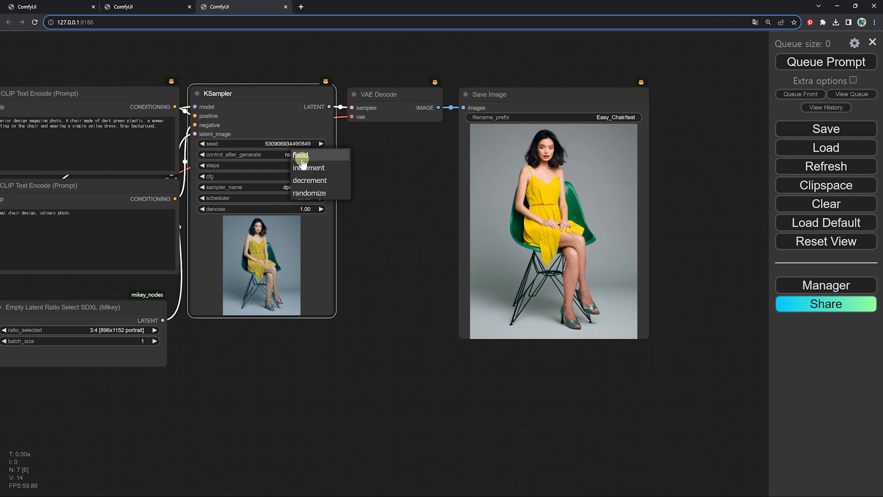
pyautogui.click(301, 155)
pyautogui.scroll(10, 505, 172)
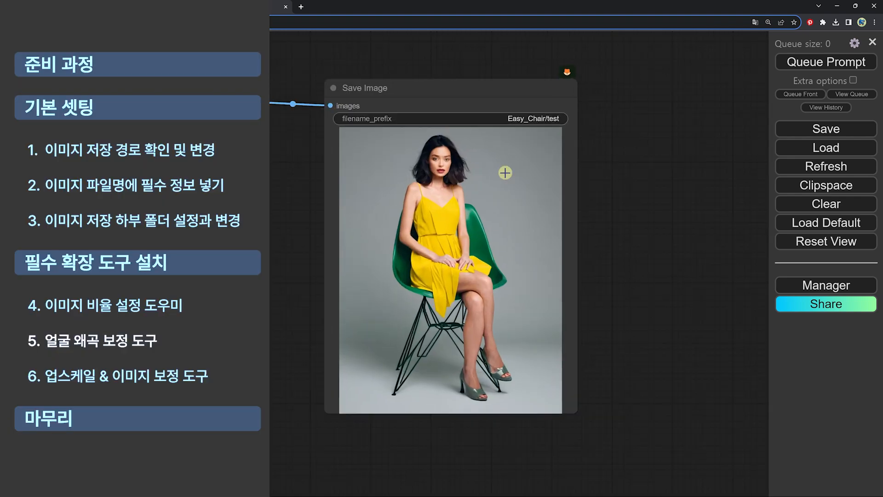
pyautogui.scroll(5, 463, 184)
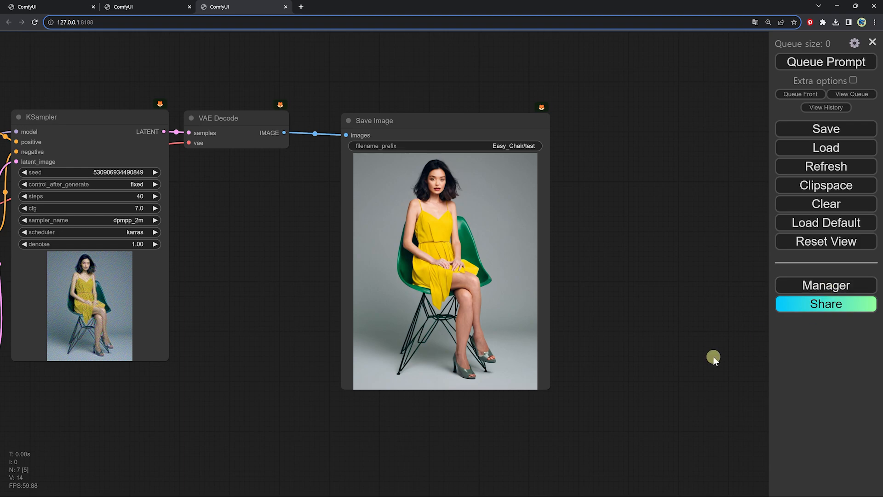
# Search the Custom Nodes Manager for "detailer" and look through the nodes included in ComfyUI Impact Pack
pyautogui.click(849, 288)
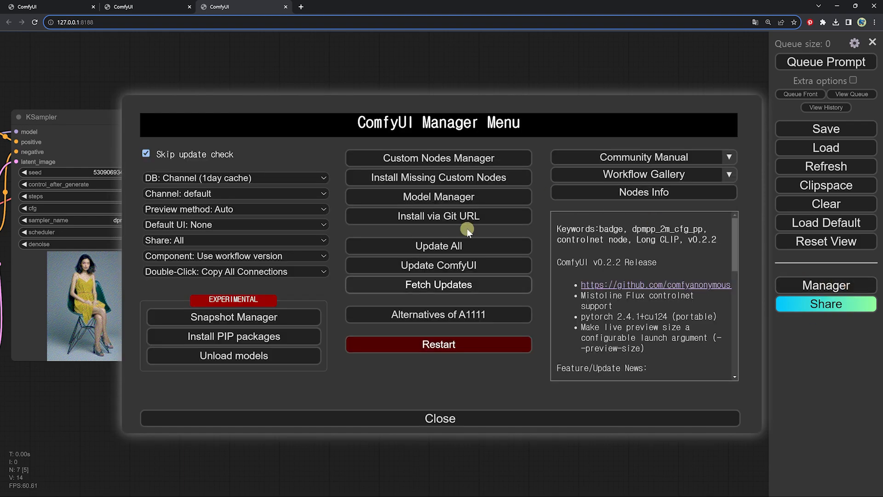
pyautogui.click(446, 159)
pyautogui.write('de')
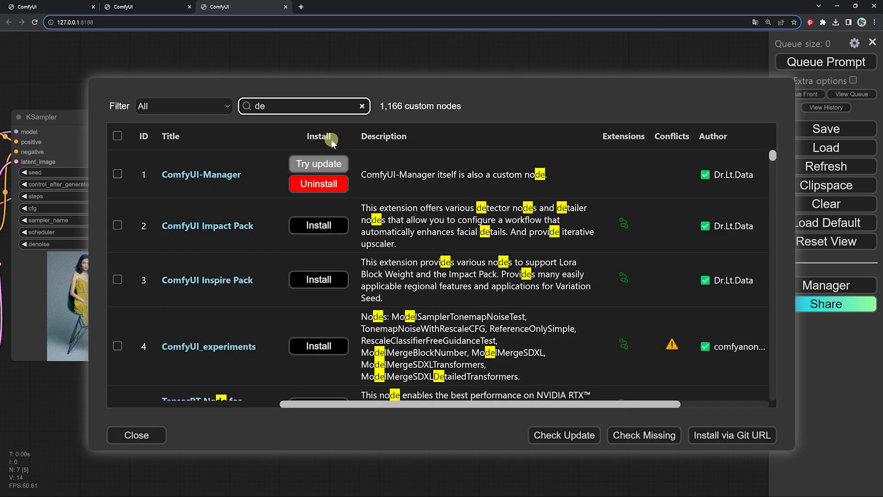
pyautogui.write('tailer')
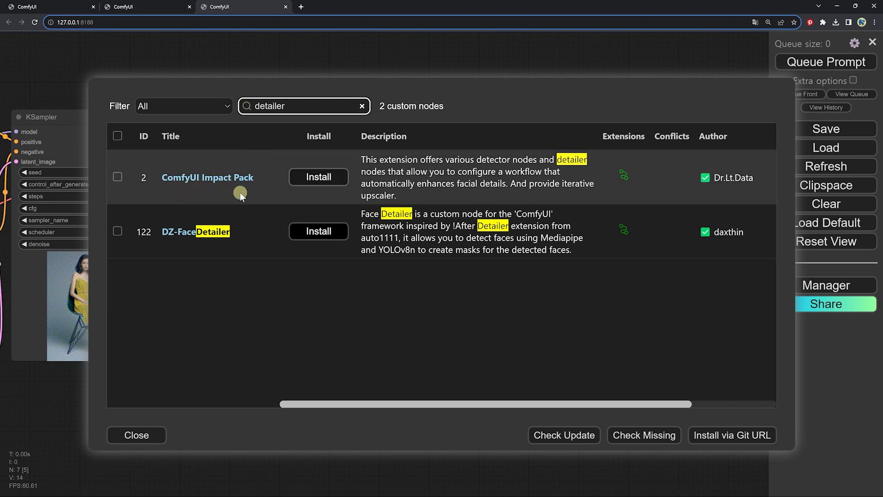
pyautogui.click(623, 176)
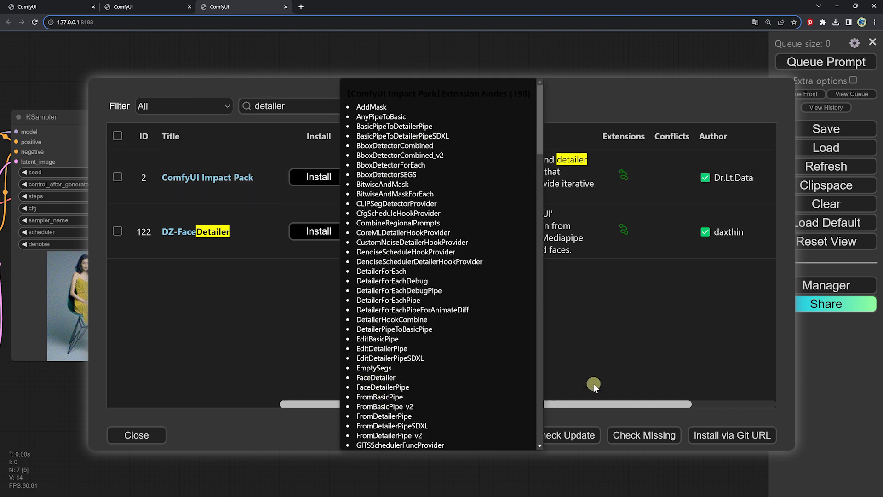
pyautogui.click(597, 364)
# Install the ComfyUI Impact Pack custom nodes and restart the server, dismissing the reconnecting notice
pyautogui.click(319, 178)
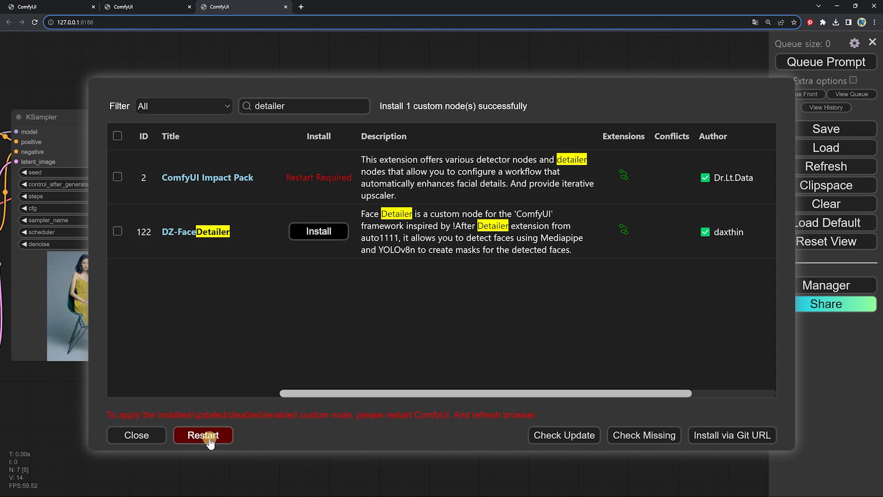
pyautogui.click(209, 439)
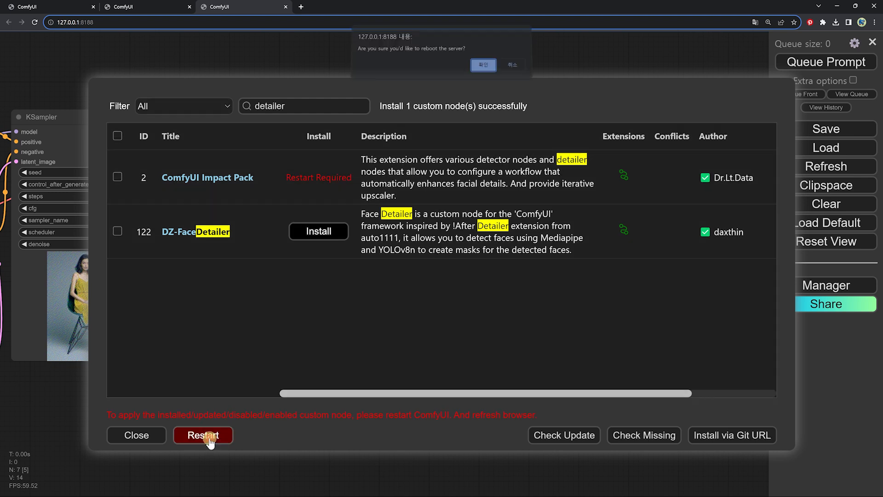
pyautogui.click(482, 68)
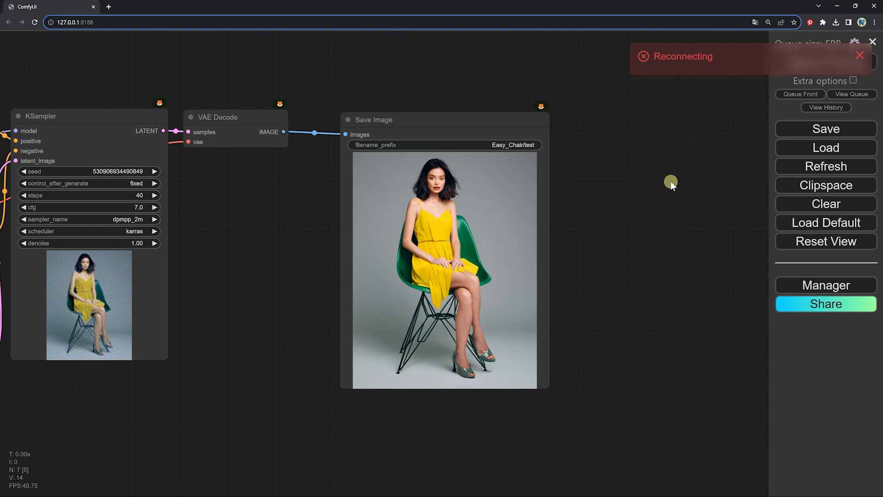
pyautogui.click(861, 59)
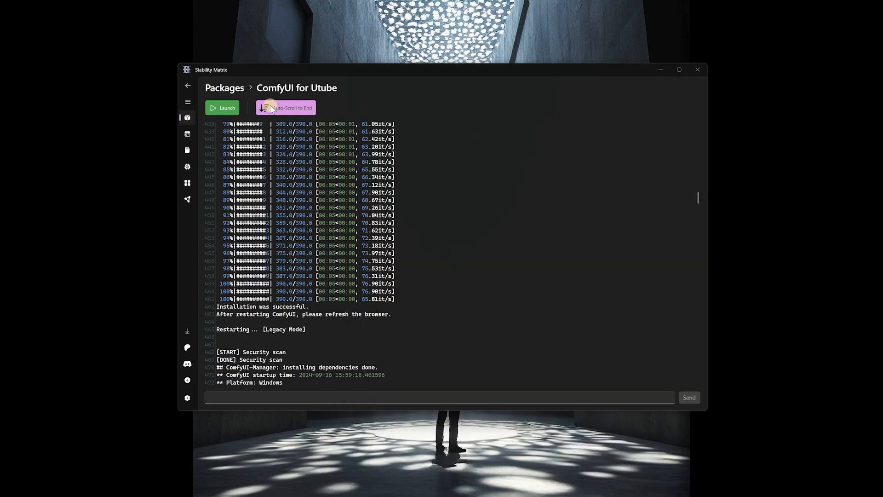
pyautogui.click(223, 108)
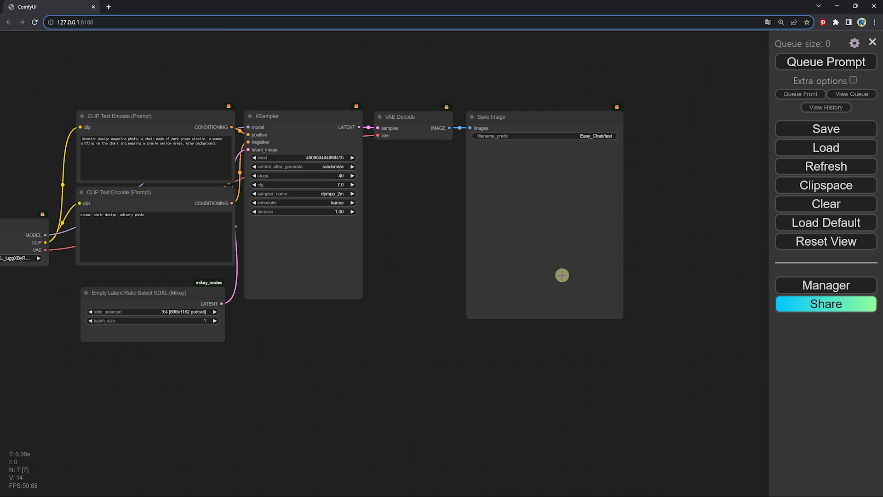
# Set the KSampler's control_after_generate to fixed again, queue the prompt and inspect the generated woman's face
pyautogui.click(335, 166)
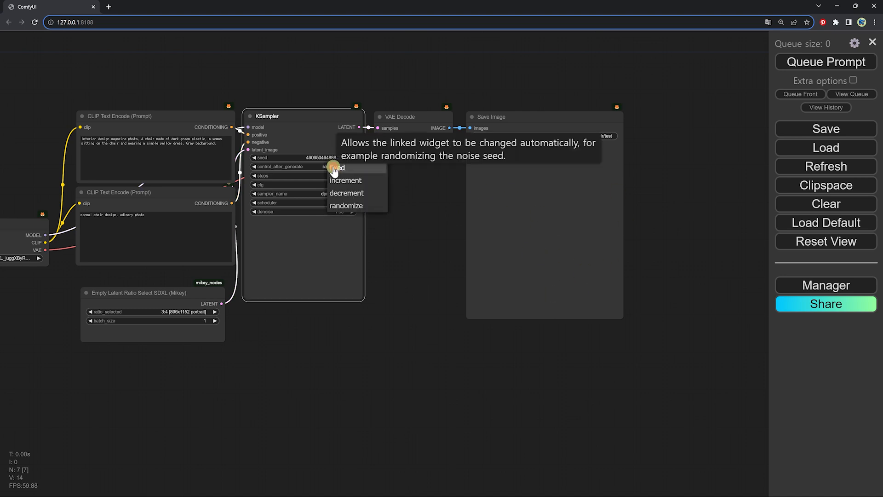
pyautogui.click(339, 168)
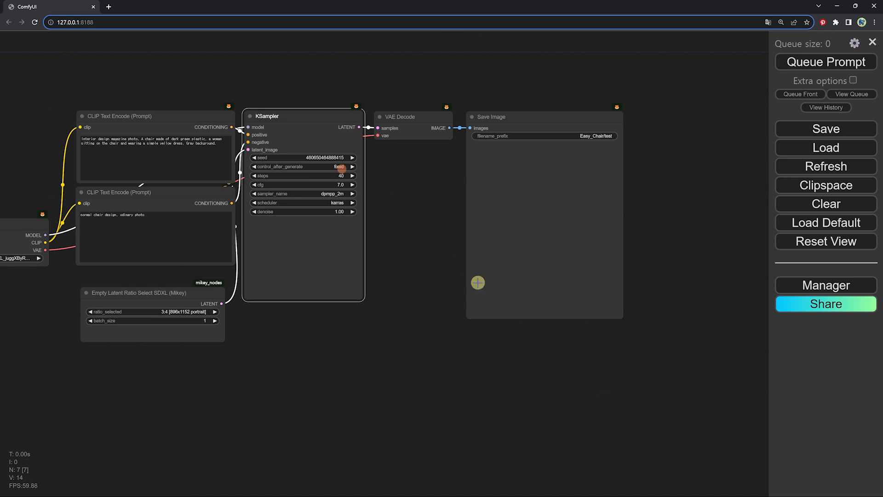
pyautogui.click(831, 64)
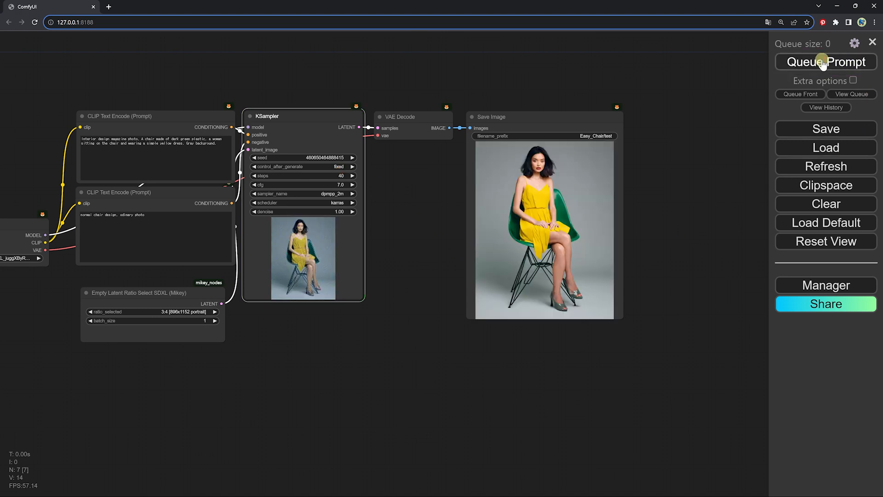
pyautogui.scroll(15, 546, 142)
pyautogui.scroll(-9, 564, 177)
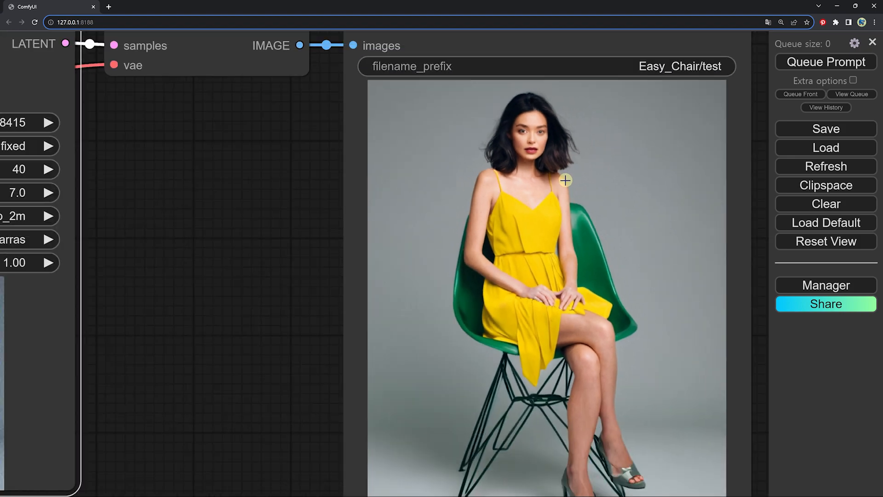
pyautogui.scroll(-4, 573, 199)
pyautogui.scroll(-4, 573, 198)
pyautogui.scroll(-2, 383, 355)
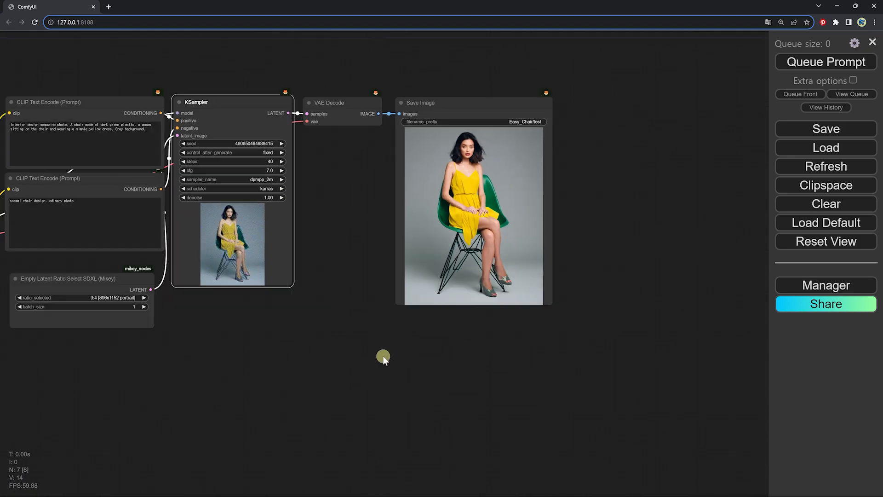
# Find the Impact-Pack FaceDetailer node by searching "face" and place it below the Save Image node
pyautogui.click(382, 357)
pyautogui.doubleClick(382, 357)
pyautogui.write('face')
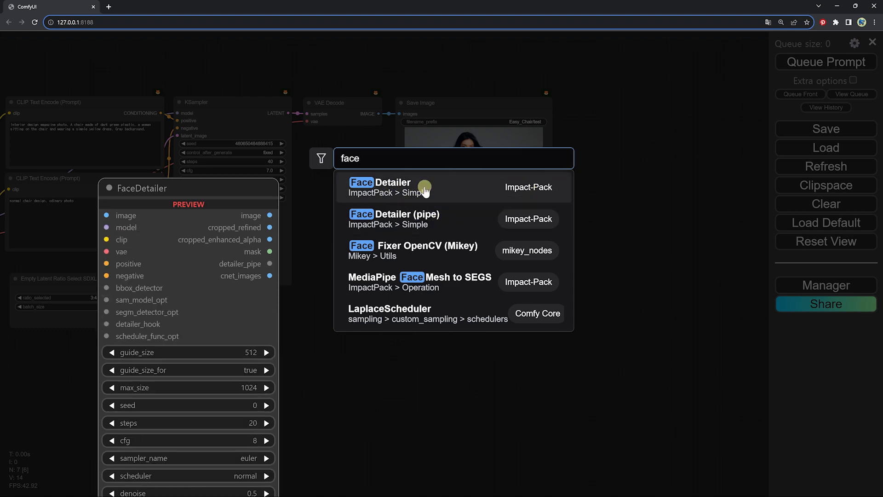
pyautogui.click(424, 190)
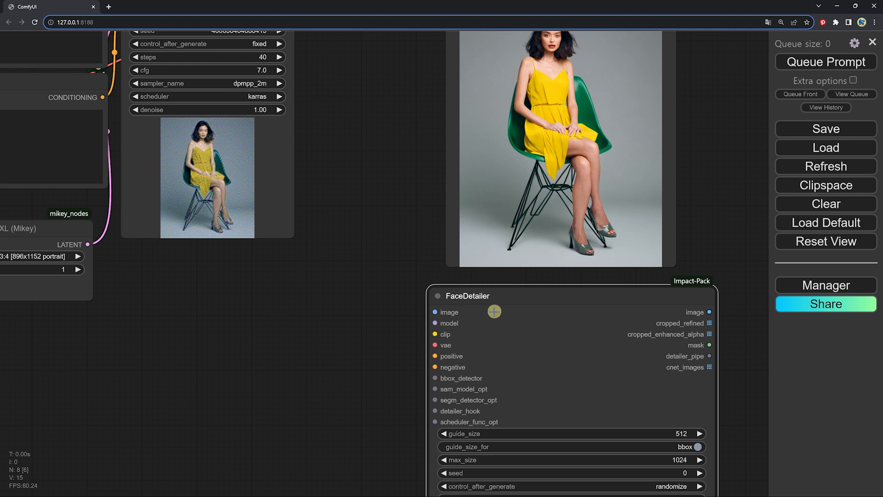
pyautogui.moveTo(503, 292); pyautogui.dragTo(497, 301)
pyautogui.scroll(-3, 501, 295)
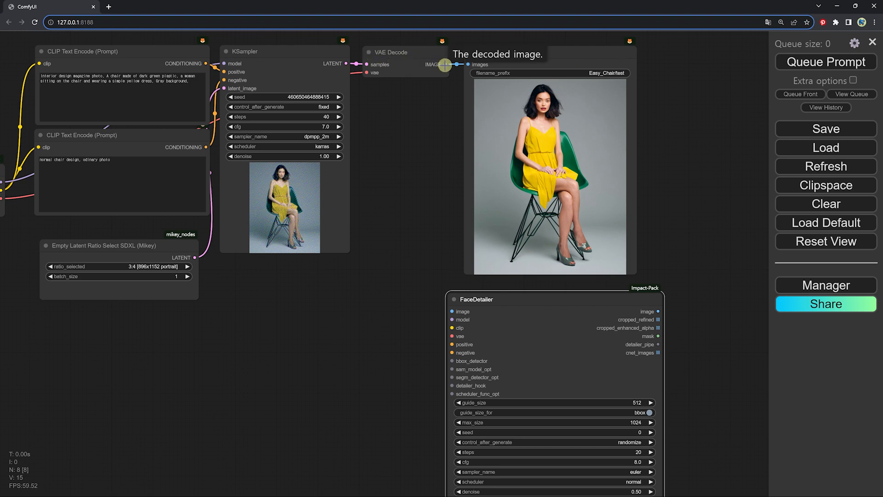
# Connect the VAE Decode's IMAGE output to the FaceDetailer's image input
pyautogui.moveTo(445, 64); pyautogui.dragTo(451, 312)
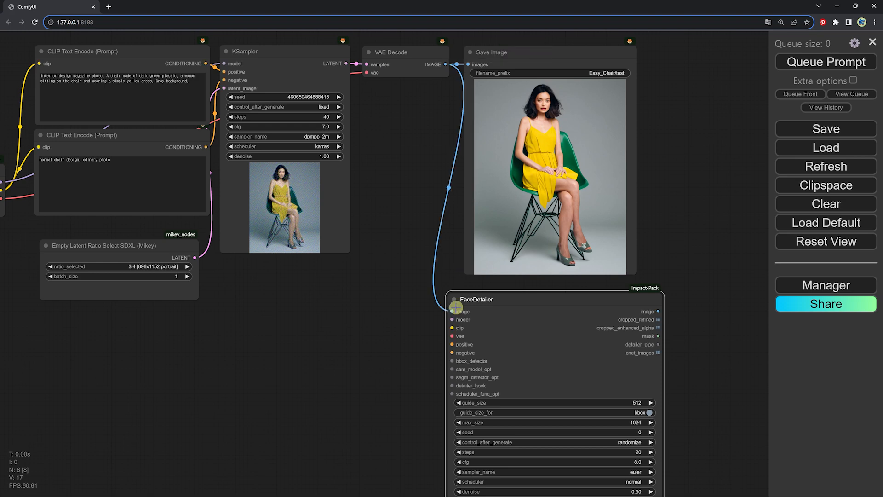
pyautogui.moveTo(502, 244); pyautogui.dragTo(530, 200)
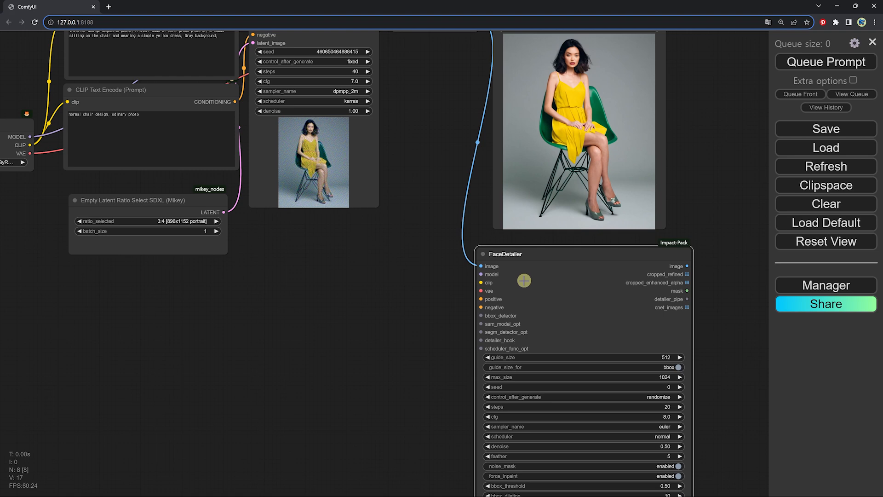
pyautogui.scroll(-1, 524, 282)
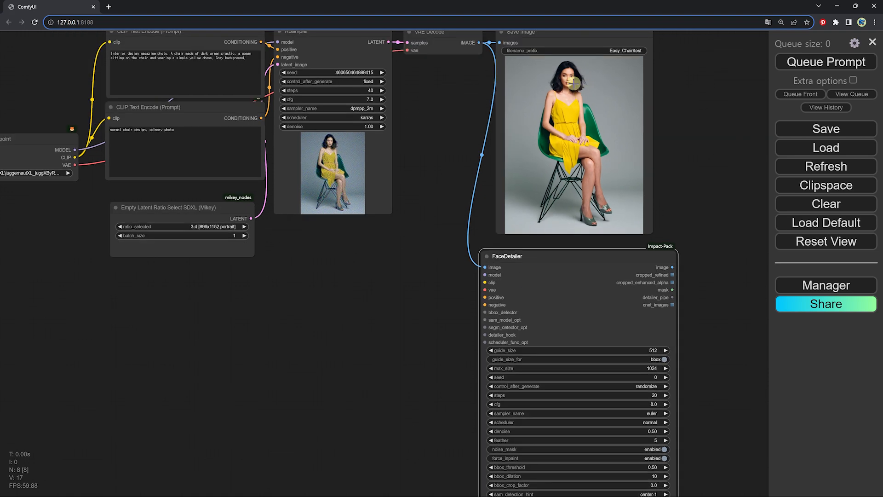
# Connect the Load Checkpoint's MODEL, CLIP and VAE outputs to the FaceDetailer's model, clip and vae inputs
pyautogui.moveTo(182, 203); pyautogui.dragTo(239, 200)
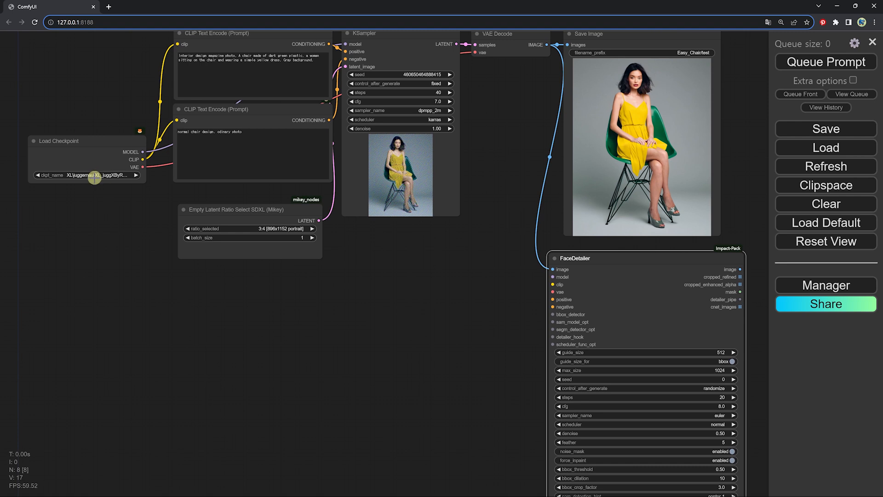
pyautogui.moveTo(132, 152); pyautogui.dragTo(553, 276)
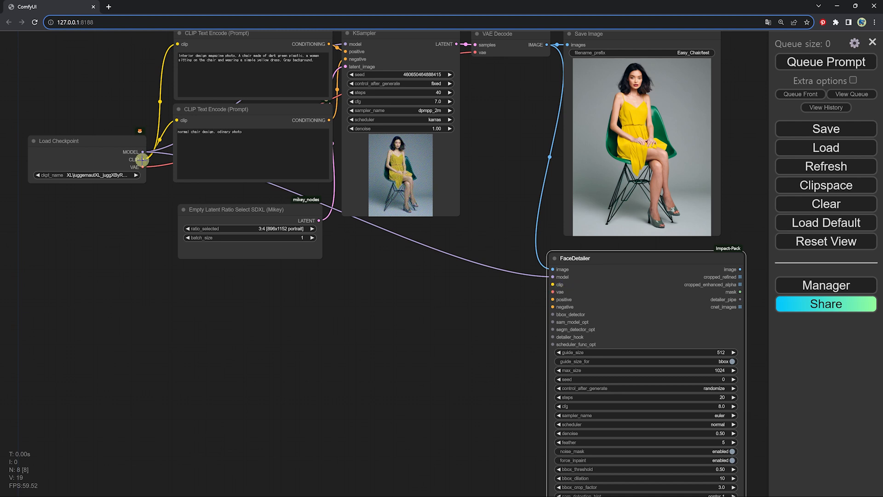
pyautogui.moveTo(142, 159); pyautogui.dragTo(553, 285)
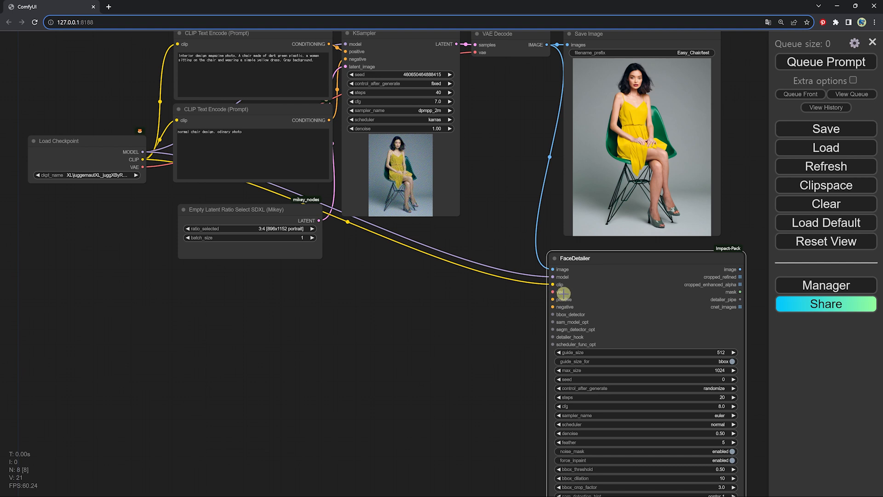
pyautogui.moveTo(601, 300); pyautogui.dragTo(584, 321)
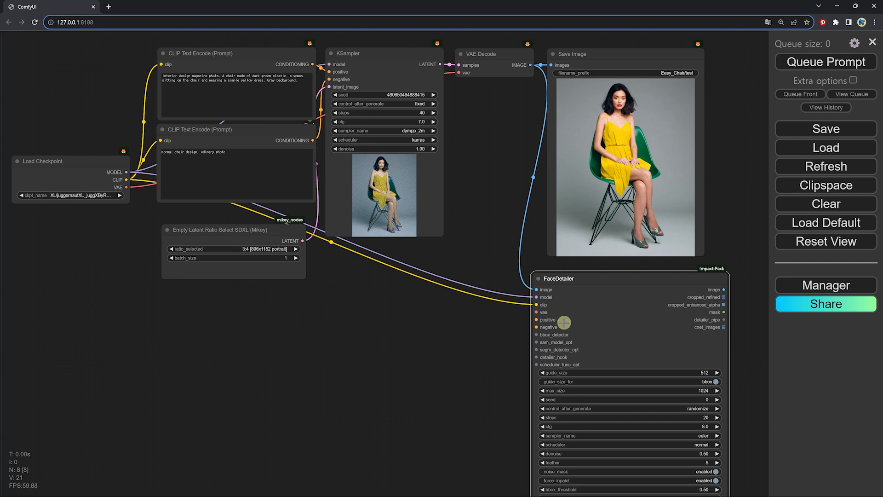
pyautogui.moveTo(127, 187); pyautogui.dragTo(536, 312)
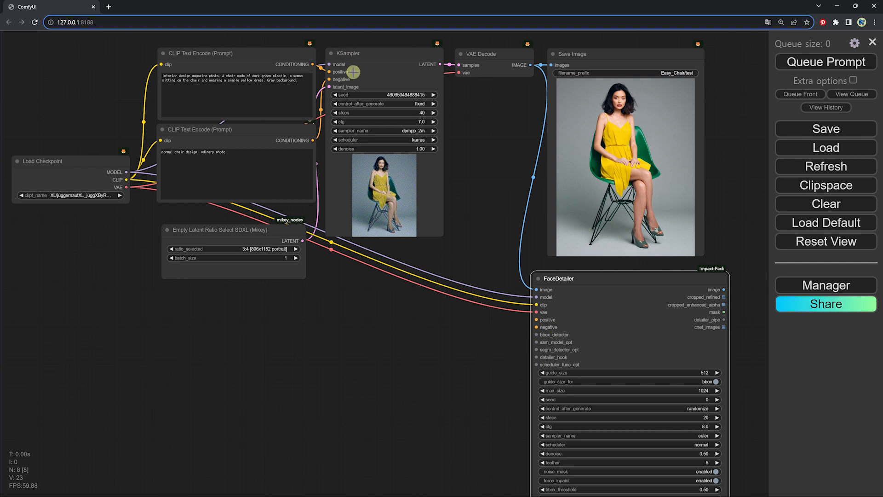
# Connect the two CLIP Text Encode nodes' CONDITIONING outputs to the FaceDetailer's positive and negative inputs
pyautogui.moveTo(345, 82)
pyautogui.moveTo(313, 64); pyautogui.dragTo(537, 321)
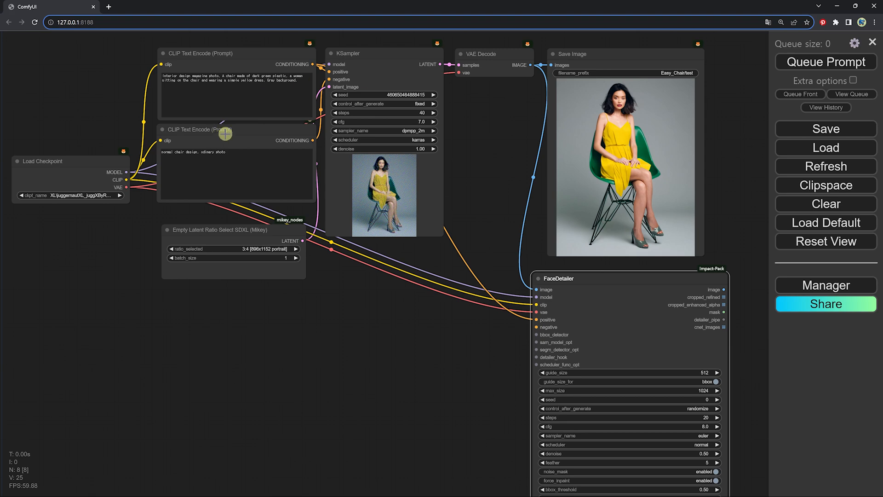
pyautogui.moveTo(310, 140); pyautogui.dragTo(534, 327)
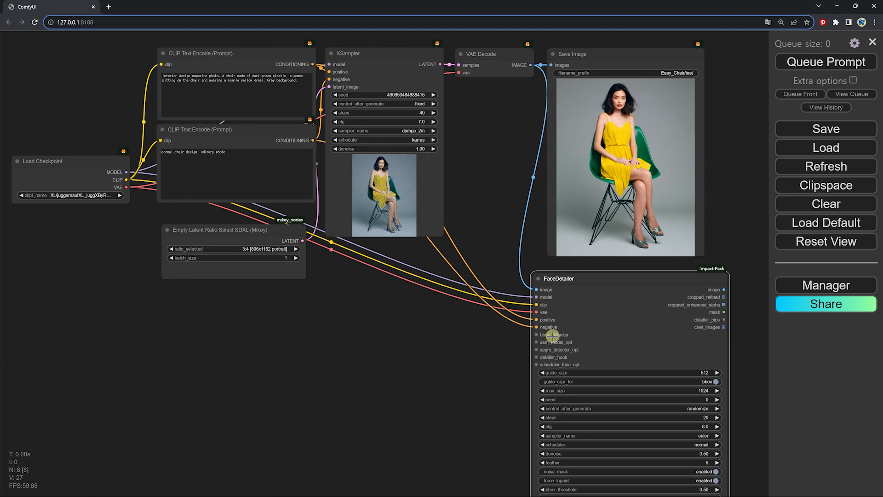
# Add an UltralyticsDetectorProvider node from the FaceDetailer's bbox_detector input, found by searching the compatible nodes
pyautogui.moveTo(590, 325); pyautogui.dragTo(504, 284)
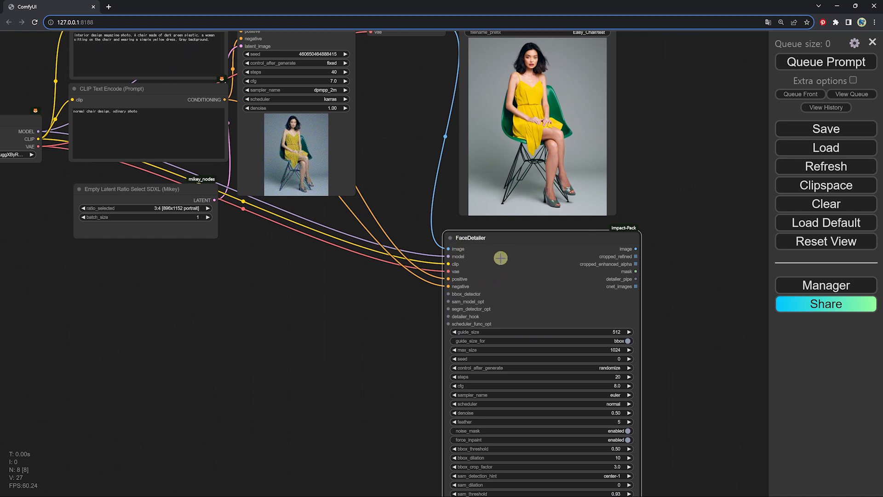
pyautogui.moveTo(542, 251); pyautogui.dragTo(565, 331)
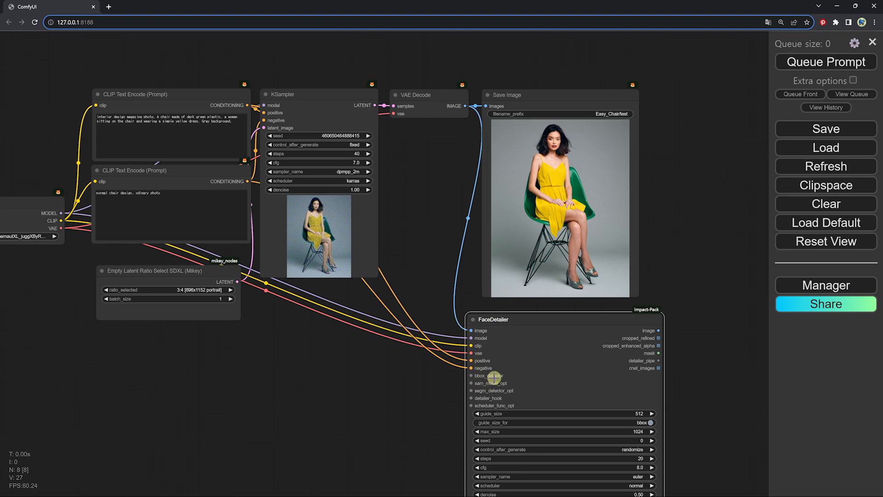
pyautogui.scroll(-5, 487, 382)
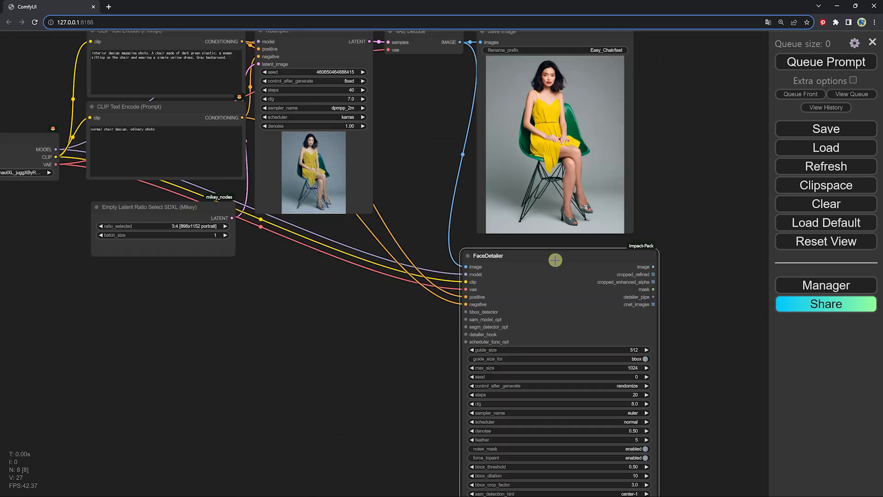
pyautogui.scroll(2, 534, 233)
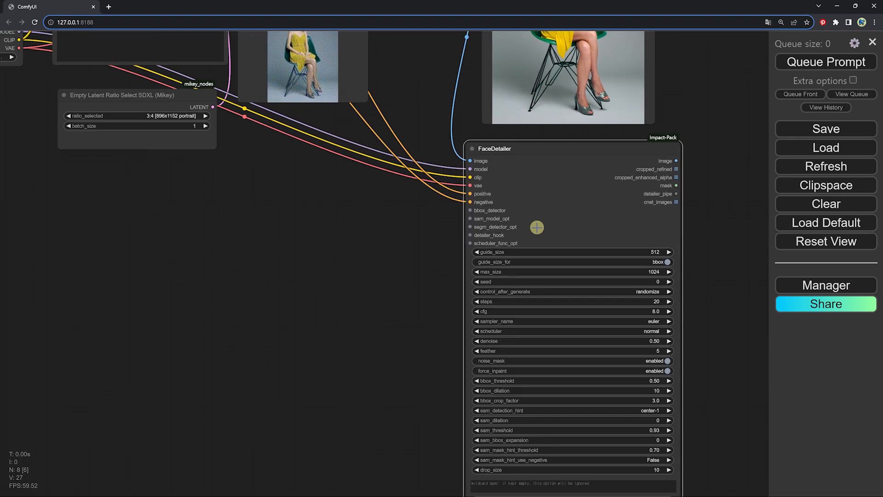
pyautogui.scroll(5, 542, 213)
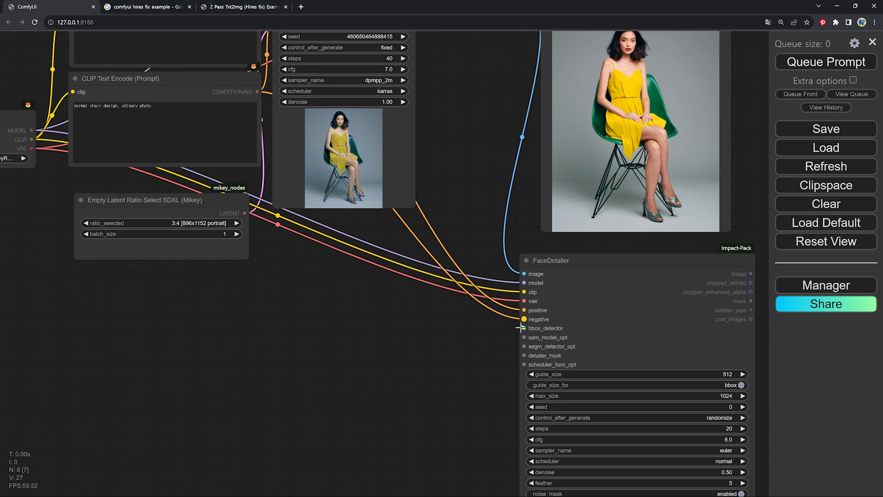
pyautogui.moveTo(466, 335); pyautogui.dragTo(383, 364)
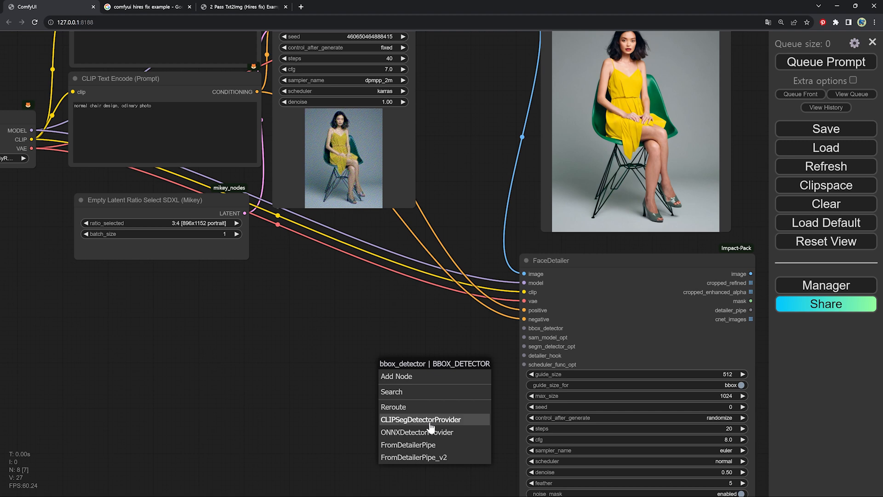
pyautogui.click(398, 393)
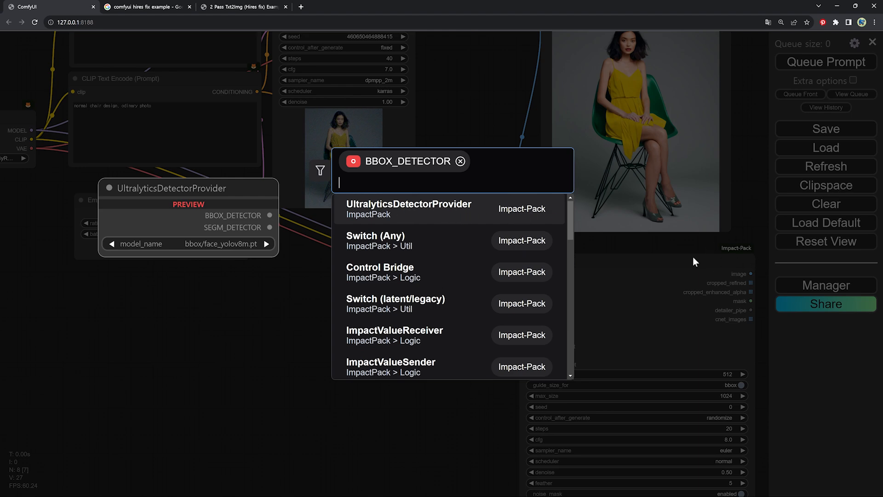
pyautogui.click(410, 209)
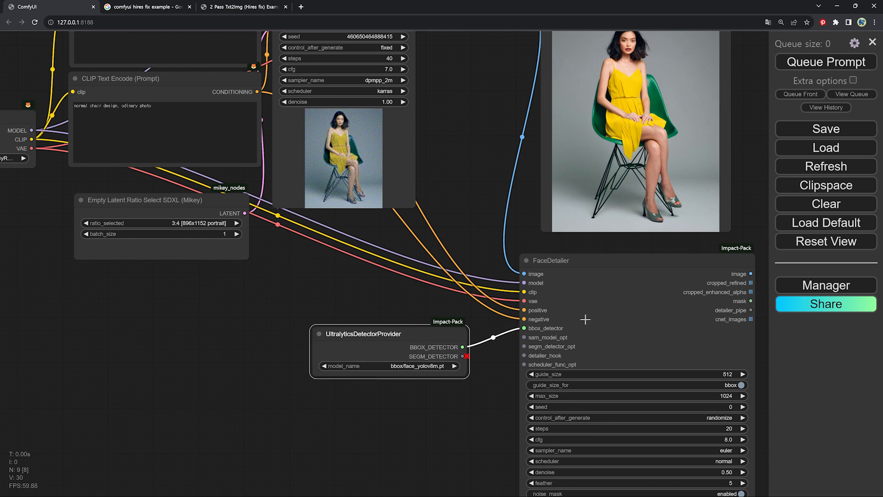
# Add a PreviewImage node from the FaceDetailer's image output and place it beside the Save Image node
pyautogui.scroll(-3, 624, 253)
pyautogui.moveTo(624, 252); pyautogui.dragTo(428, 295)
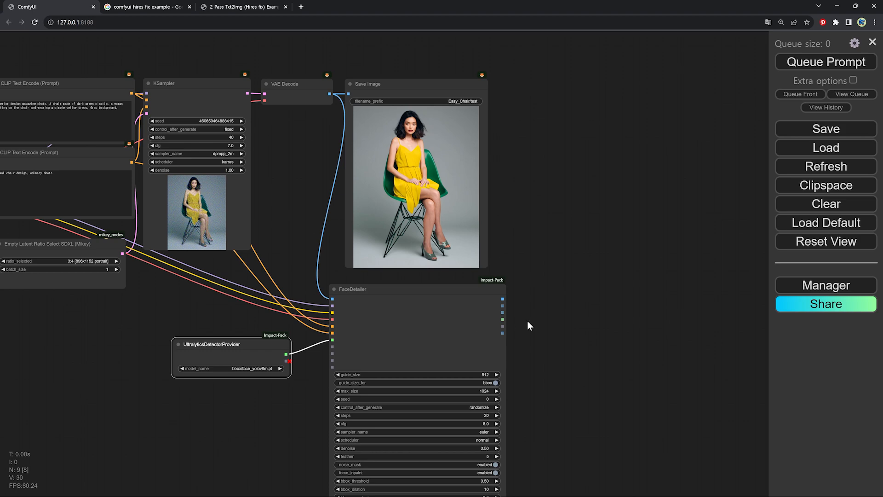
pyautogui.scroll(3, 518, 303)
pyautogui.moveTo(519, 287); pyautogui.dragTo(504, 370)
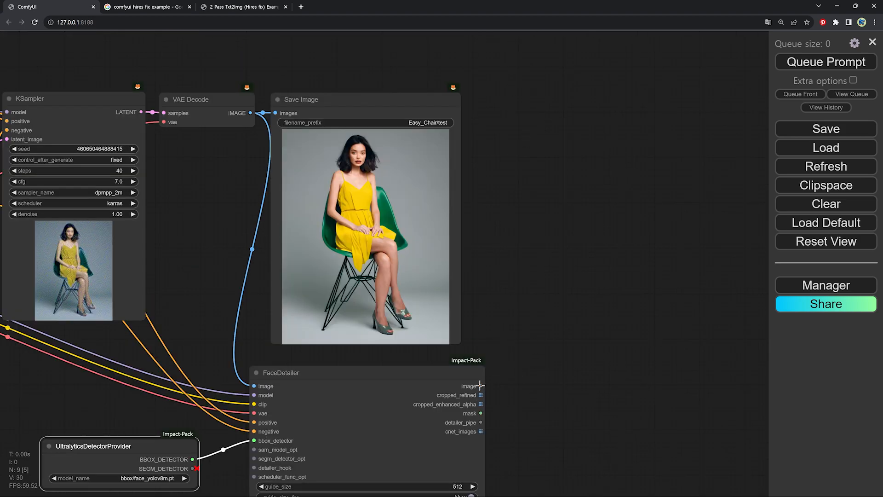
pyautogui.moveTo(481, 385); pyautogui.dragTo(508, 101)
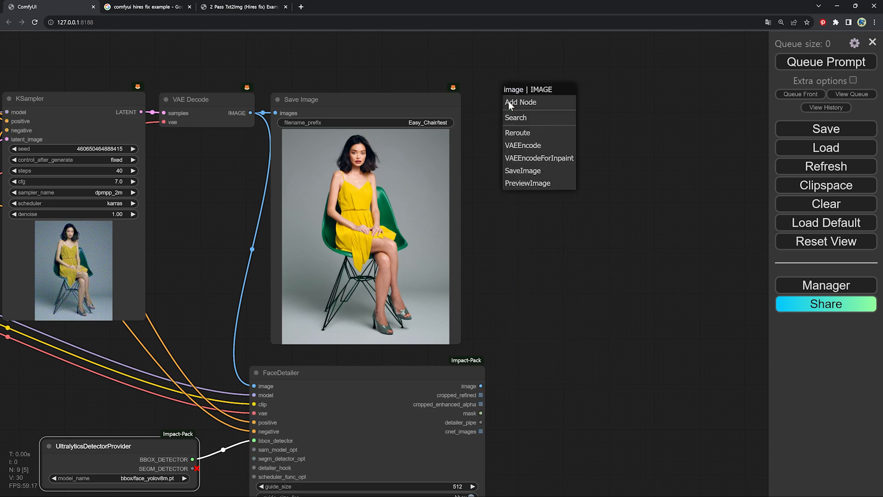
pyautogui.click(519, 184)
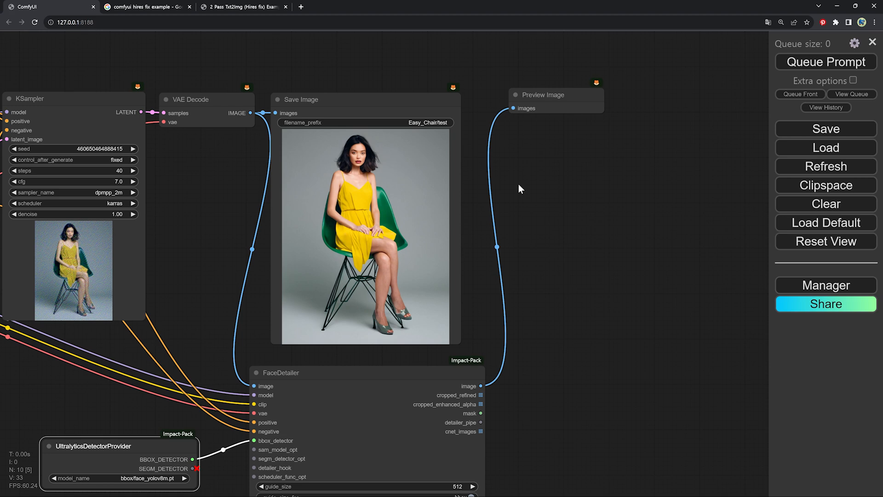
pyautogui.moveTo(550, 95); pyautogui.dragTo(532, 102)
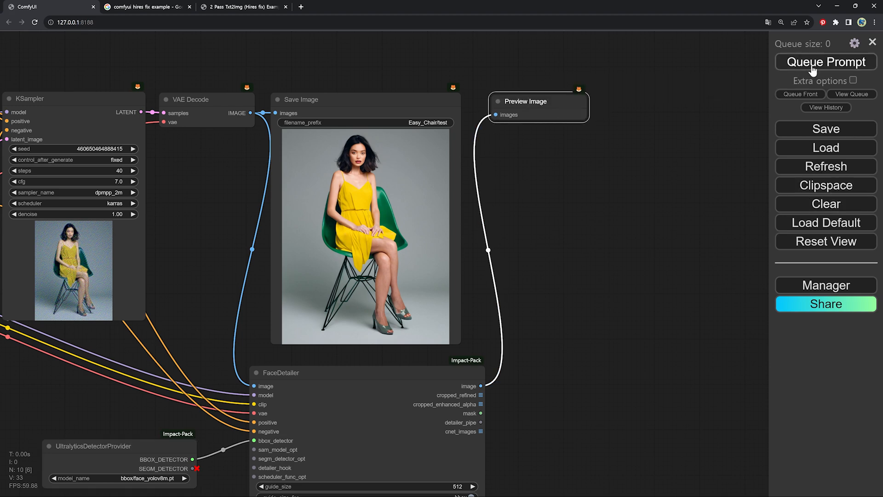
# Queue the prompt and enlarge the Preview Image node to about the size of the Save Image node
pyautogui.moveTo(664, 298); pyautogui.dragTo(671, 277)
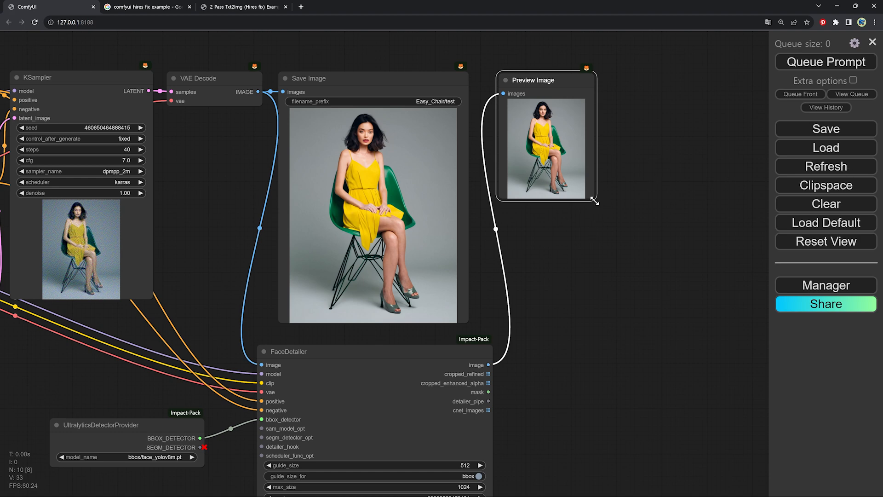
pyautogui.moveTo(594, 202); pyautogui.dragTo(674, 331)
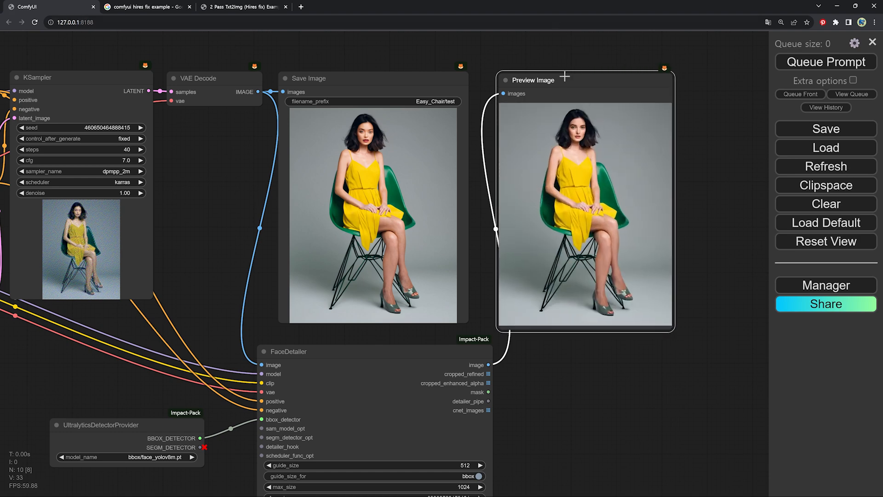
pyautogui.moveTo(563, 73); pyautogui.dragTo(554, 79)
# Compare the woman's face in the Save Image and Preview Image nodes up close
pyautogui.scroll(5, 522, 152)
pyautogui.scroll(5, 286, 134)
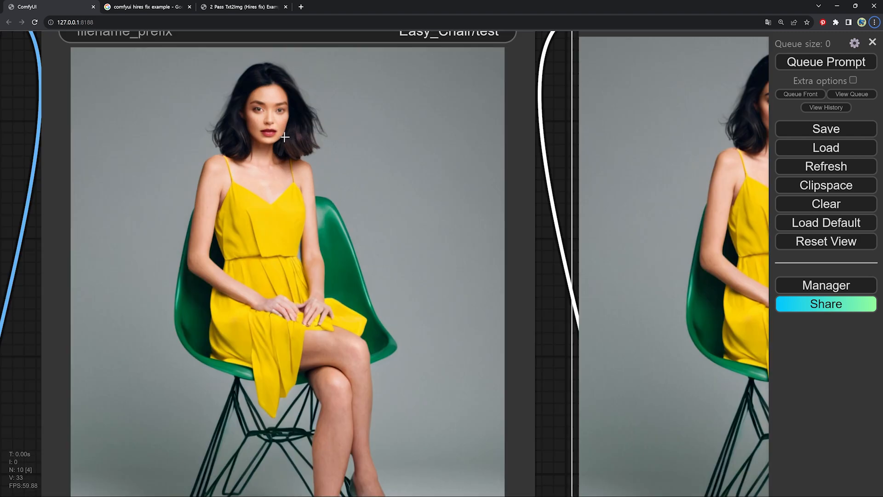
pyautogui.moveTo(536, 140); pyautogui.dragTo(397, 196)
pyautogui.moveTo(547, 176); pyautogui.dragTo(438, 173)
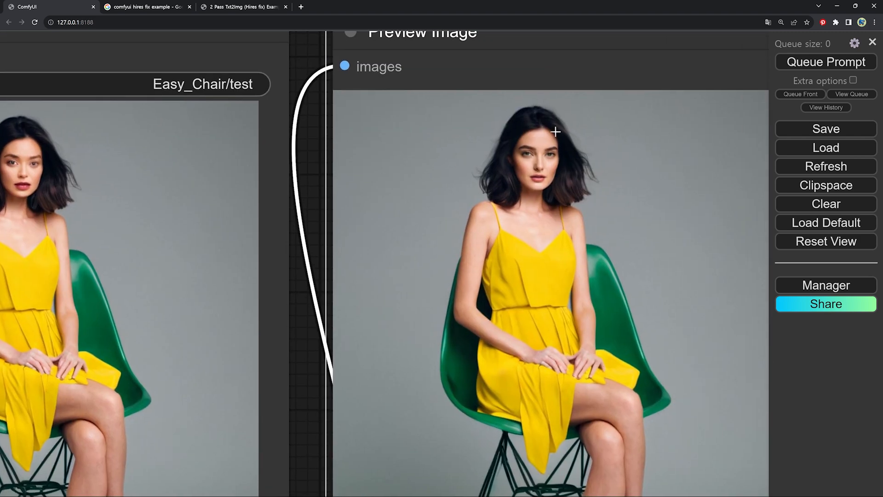
pyautogui.moveTo(595, 204); pyautogui.dragTo(622, 208)
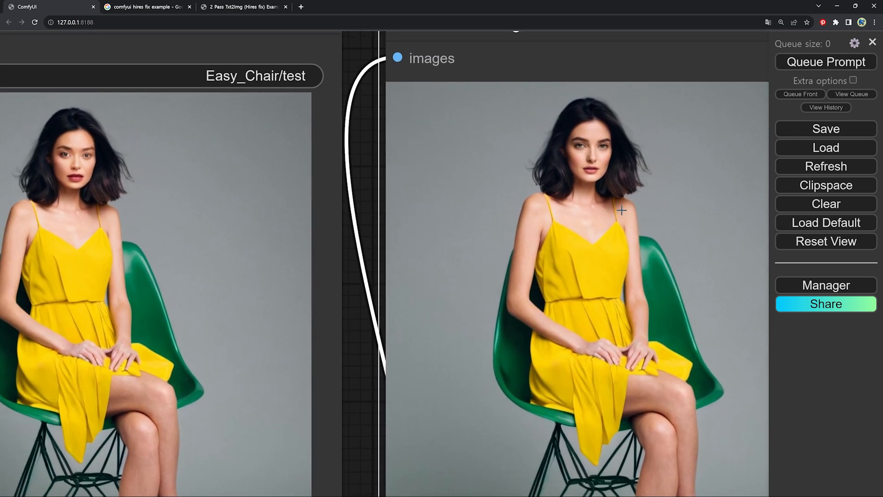
pyautogui.scroll(-3, 595, 221)
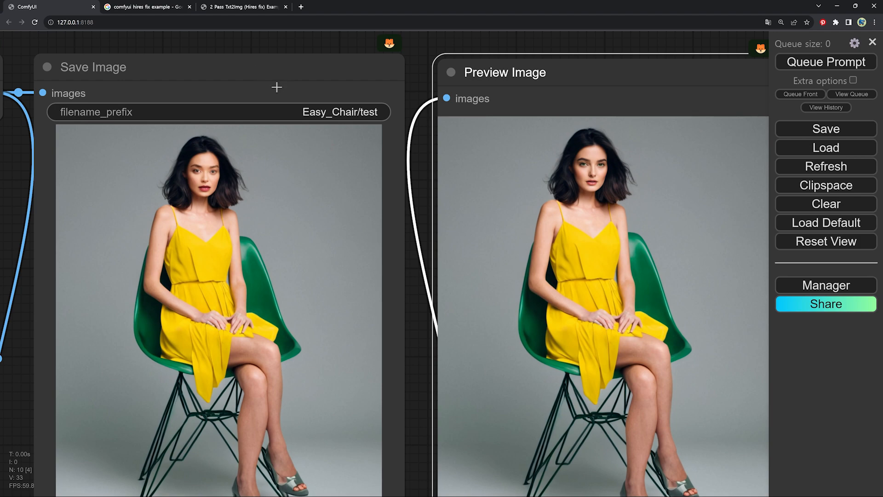
# Switch to the 2 Pass Txt2Img (Hires fix) examples page and examine its Hires Fix workflow
pyautogui.click(275, 6)
pyautogui.scroll(-1, 338, 190)
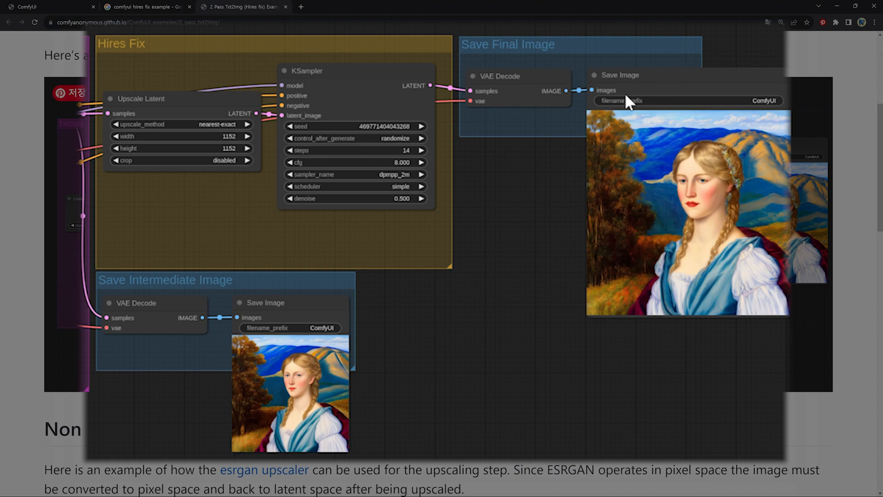
pyautogui.click(597, 113)
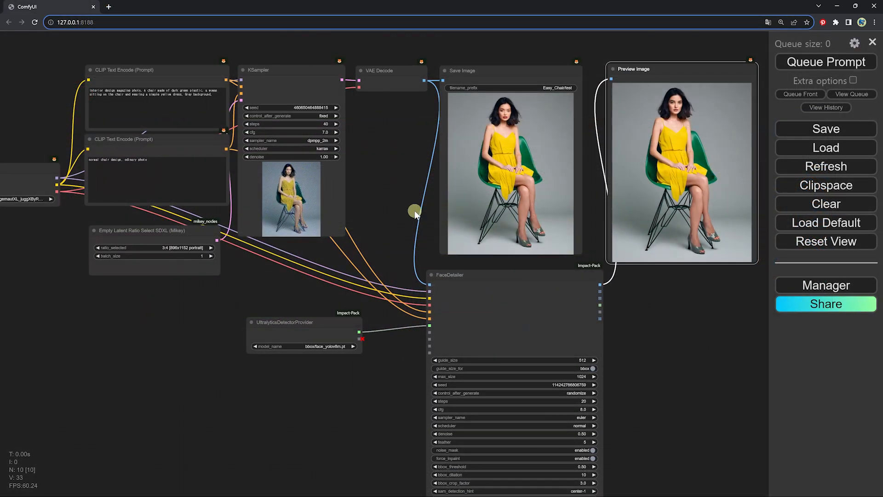
# Find the Impact-Pack node Latent Scale (on Pixel Space) by searching "latent scale" and add it beside the FaceDetailer
pyautogui.moveTo(746, 367); pyautogui.dragTo(608, 280)
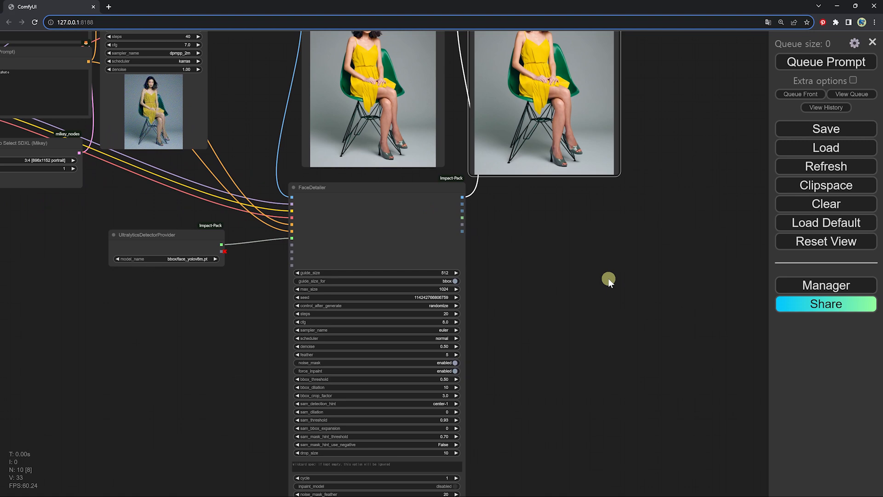
pyautogui.scroll(4, 456, 189)
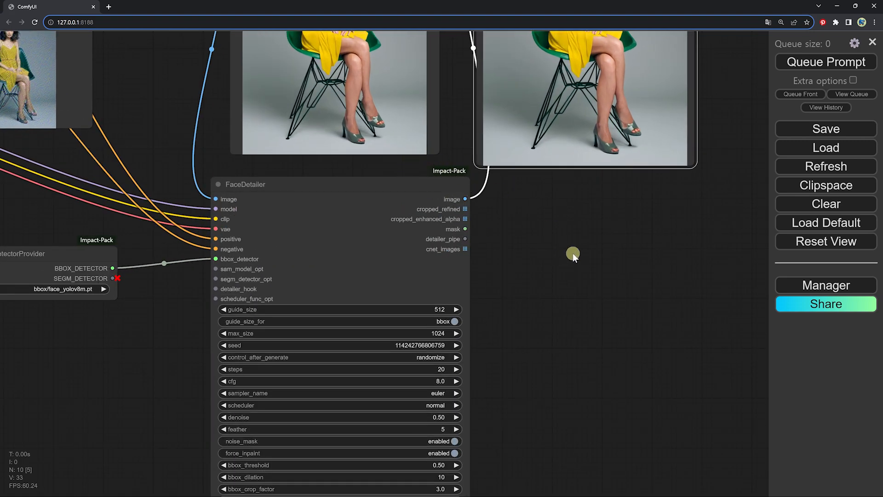
pyautogui.doubleClick(544, 238)
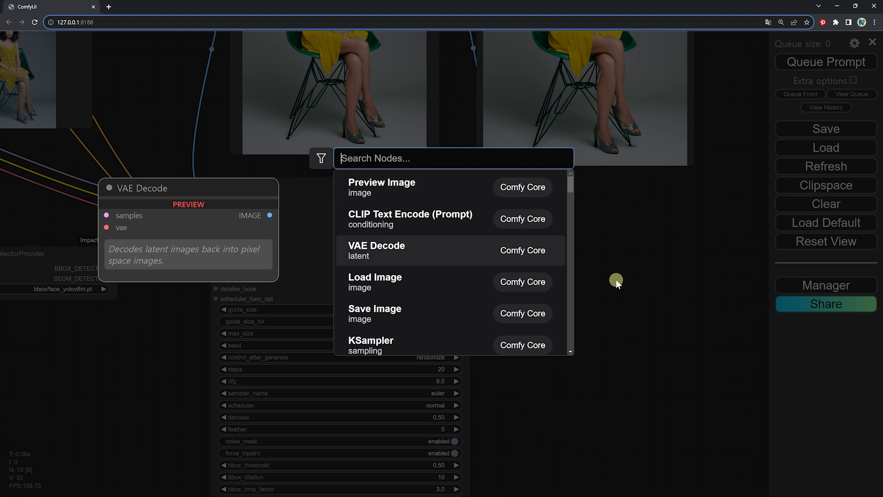
pyautogui.write('latent scale')
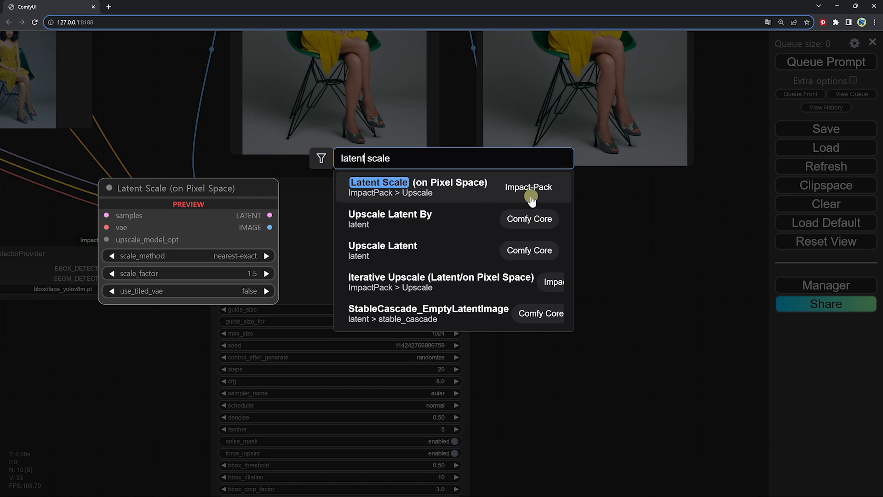
pyautogui.click(494, 186)
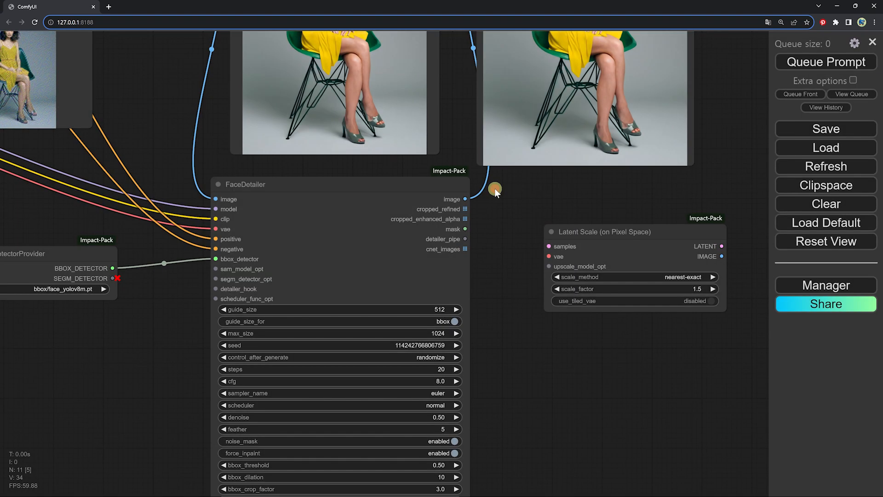
# Place the Latent Scale node beneath the Save Image node and move the FaceDetailer and UltralyticsDetectorProvider nodes further down
pyautogui.scroll(-5, 584, 231)
pyautogui.moveTo(583, 231); pyautogui.dragTo(445, 183)
pyautogui.moveTo(492, 241); pyautogui.dragTo(480, 266)
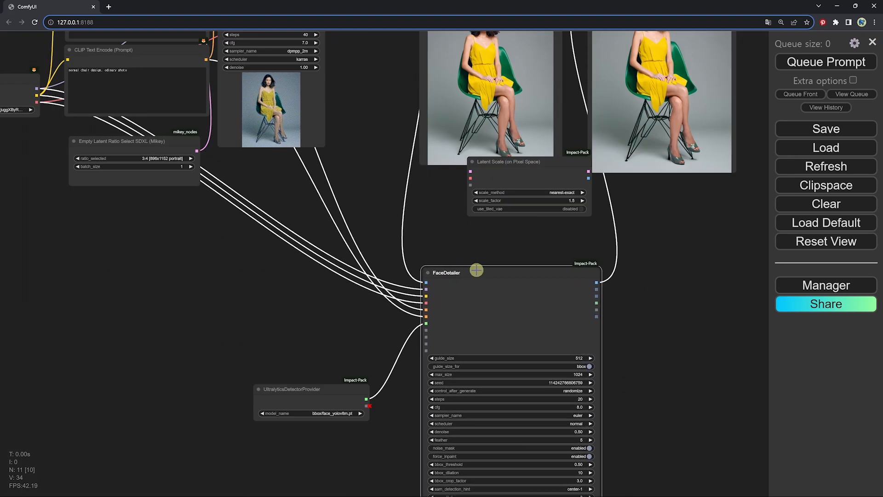
pyautogui.moveTo(314, 395); pyautogui.dragTo(329, 355)
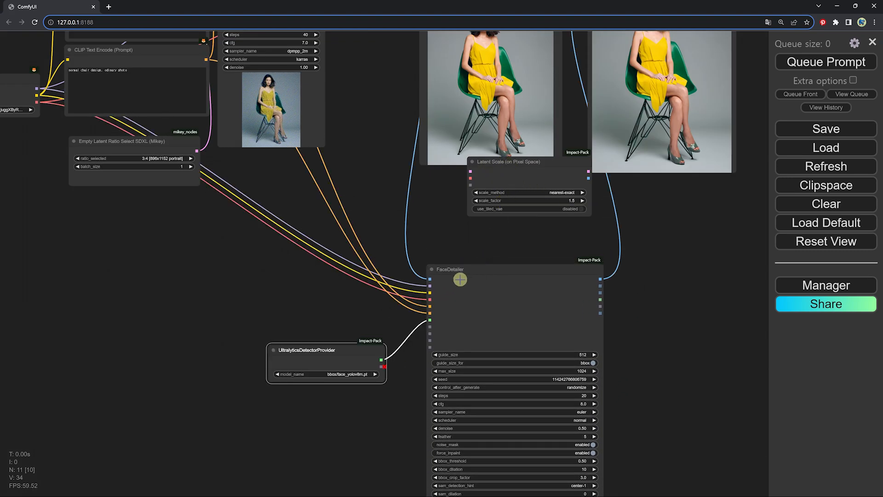
pyautogui.moveTo(474, 276); pyautogui.dragTo(457, 358)
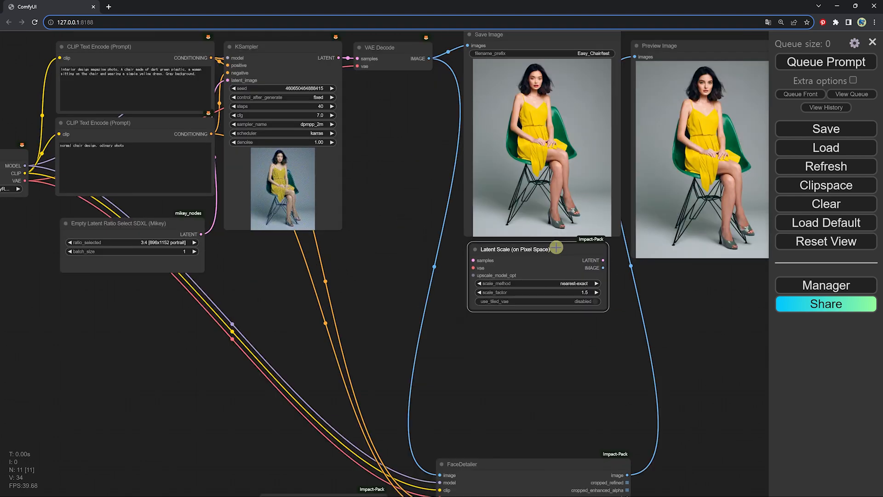
# Delete the image link between VAE Decode and FaceDetailer, and reposition the Latent Scale node in the free space below the Save Image node
pyautogui.moveTo(556, 246); pyautogui.dragTo(500, 283)
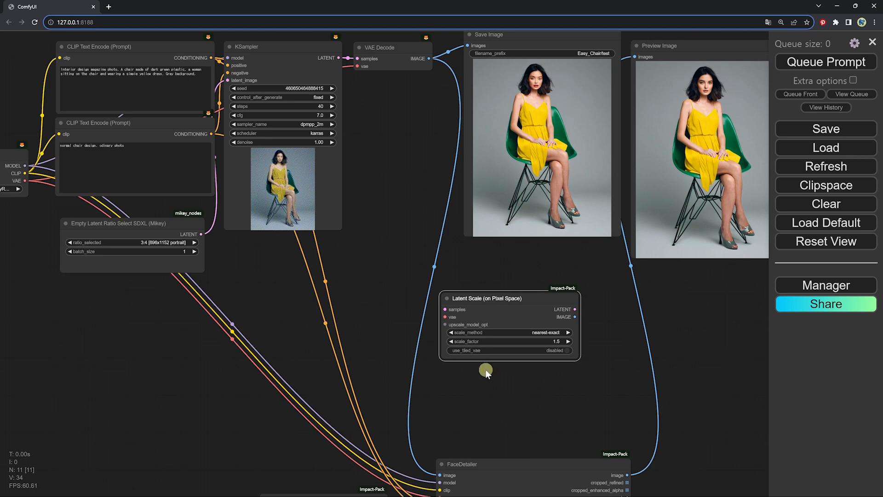
pyautogui.scroll(-1, 485, 369)
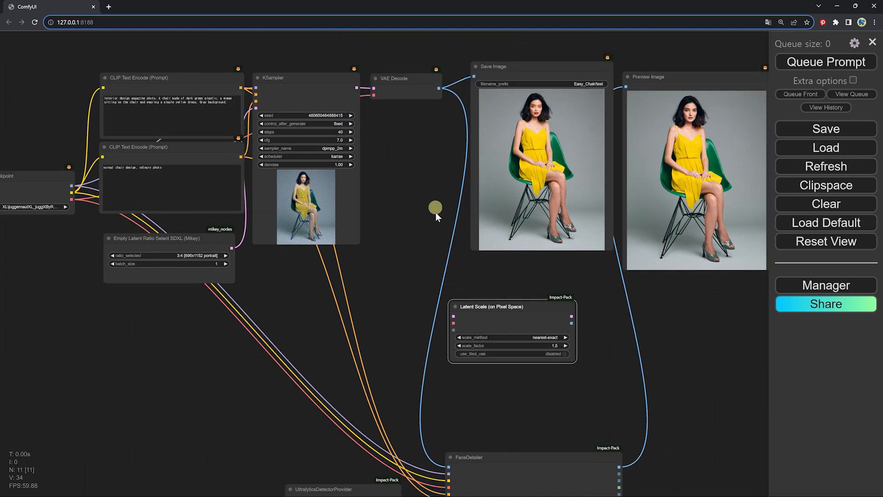
pyautogui.scroll(2, 485, 396)
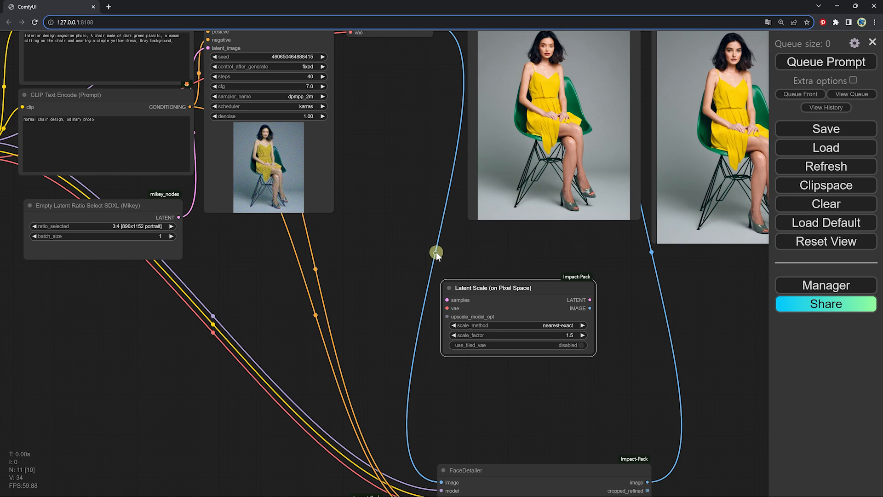
pyautogui.scroll(-2, 436, 253)
pyautogui.scroll(4, 435, 253)
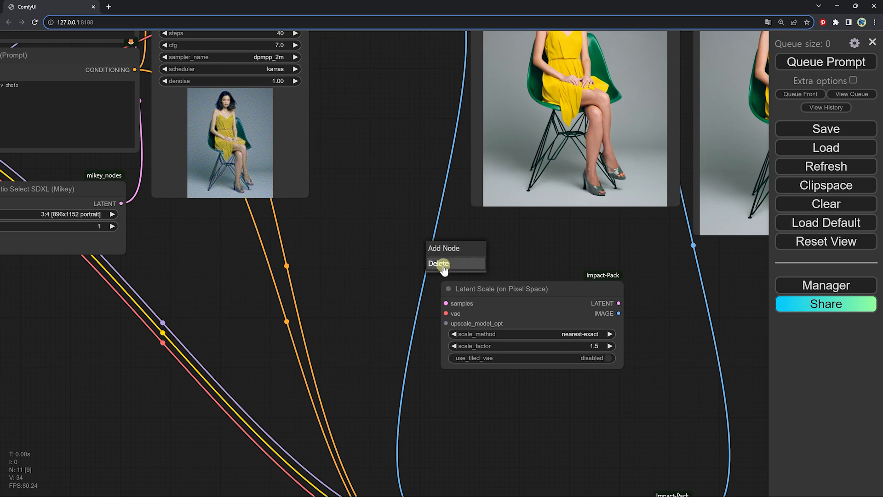
pyautogui.click(442, 263)
pyautogui.scroll(-7, 497, 283)
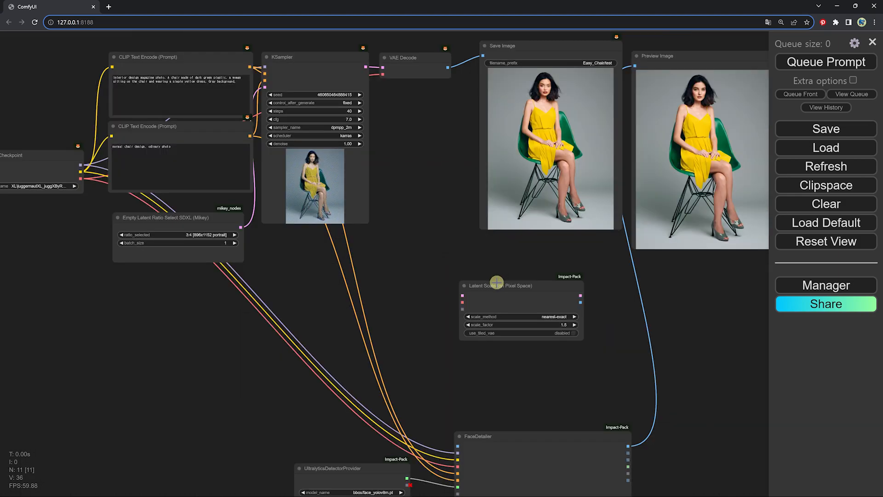
pyautogui.scroll(5, 492, 294)
pyautogui.scroll(-1, 509, 304)
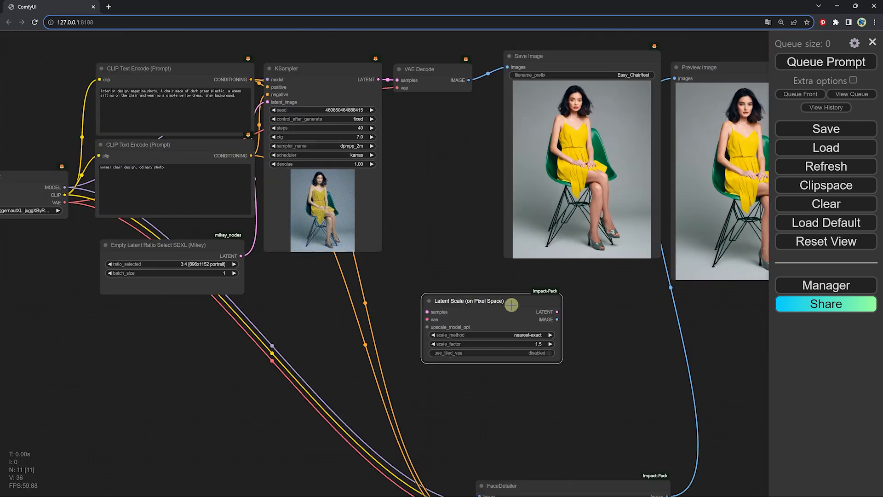
pyautogui.moveTo(582, 313); pyautogui.dragTo(501, 268)
# Find the Comfy Core KSampler node by searching "ks" and place it to the right of the Latent Scale node
pyautogui.doubleClick(529, 263)
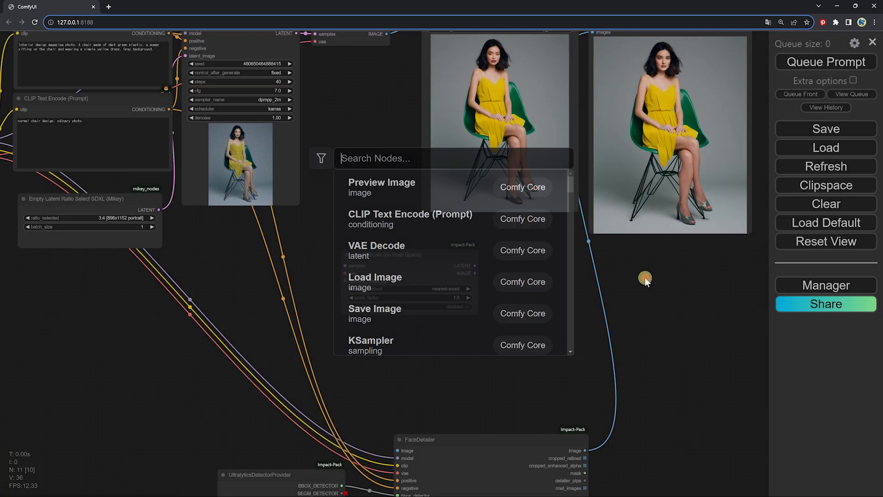
pyautogui.click(645, 277)
pyautogui.doubleClick(531, 256)
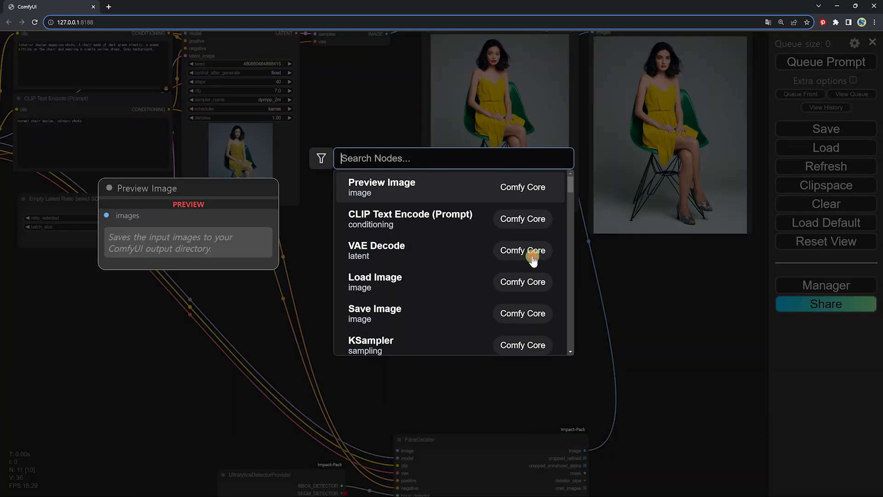
pyautogui.write('ks')
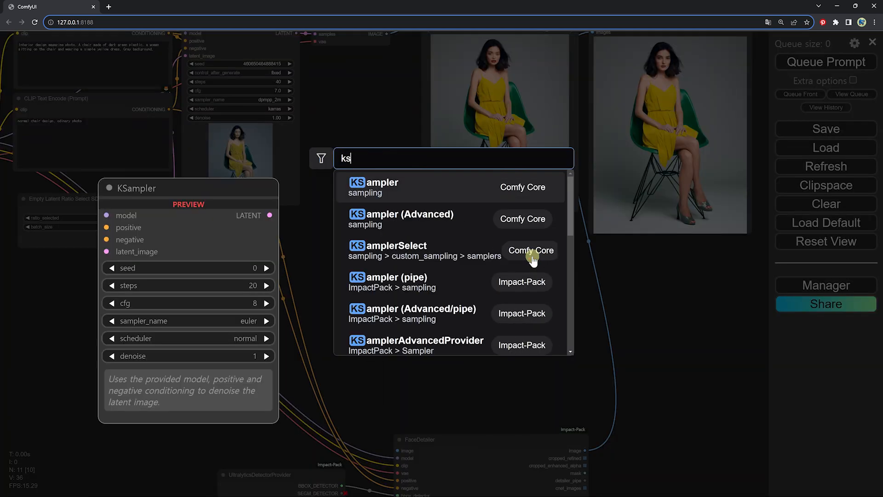
pyautogui.click(360, 181)
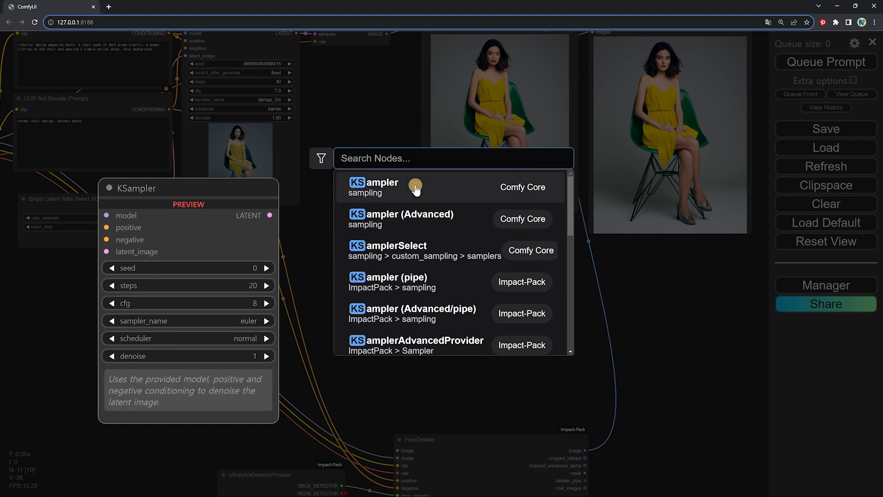
pyautogui.moveTo(561, 252); pyautogui.dragTo(525, 263)
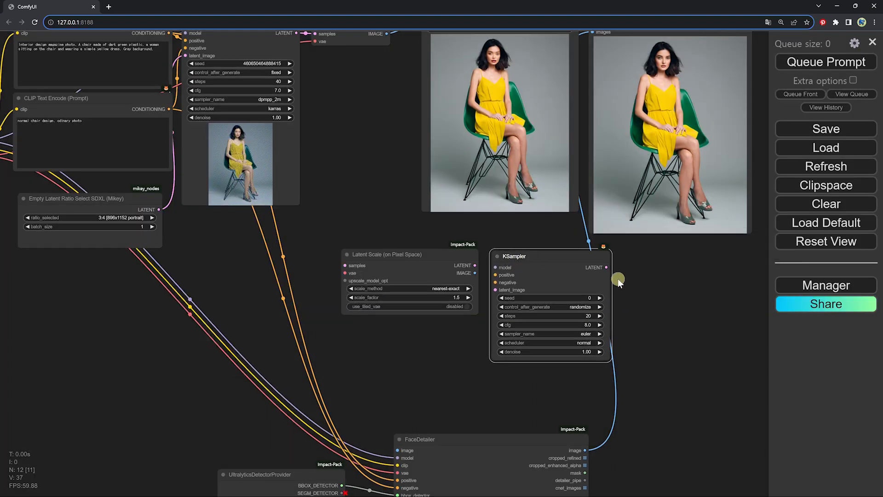
# Duplicate the VAE Decode node and place the copy to the right of the new KSampler
pyautogui.moveTo(617, 277); pyautogui.dragTo(542, 285)
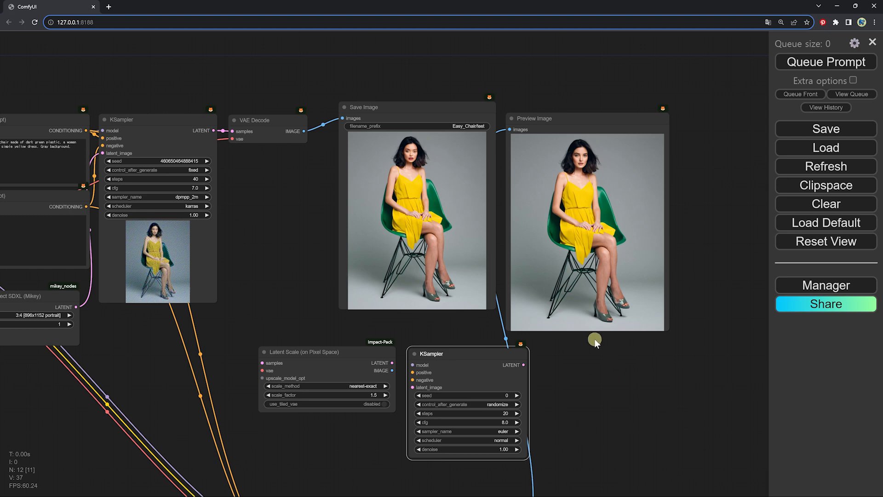
pyautogui.moveTo(594, 338); pyautogui.dragTo(536, 292)
pyautogui.click(208, 68)
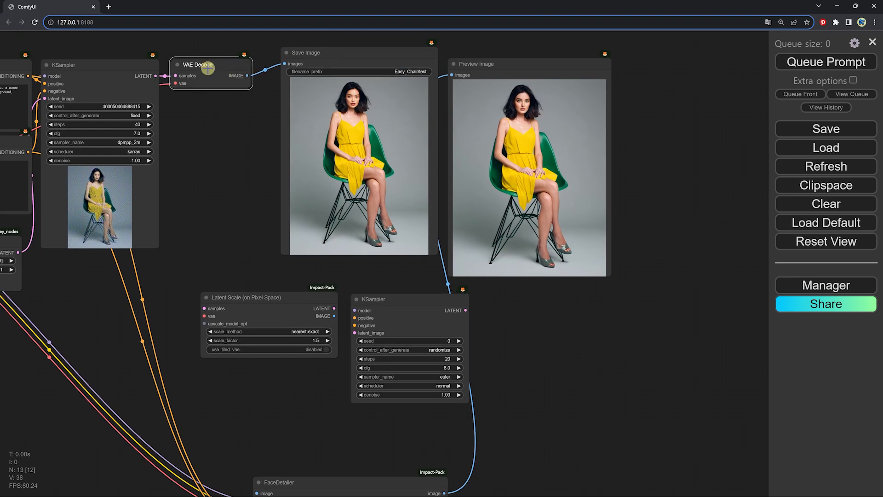
pyautogui.moveTo(198, 64)
pyautogui.mouseDown()
pyautogui.moveTo(512, 276)
pyautogui.moveTo(527, 310)
pyautogui.moveTo(514, 304)
pyautogui.mouseUp()
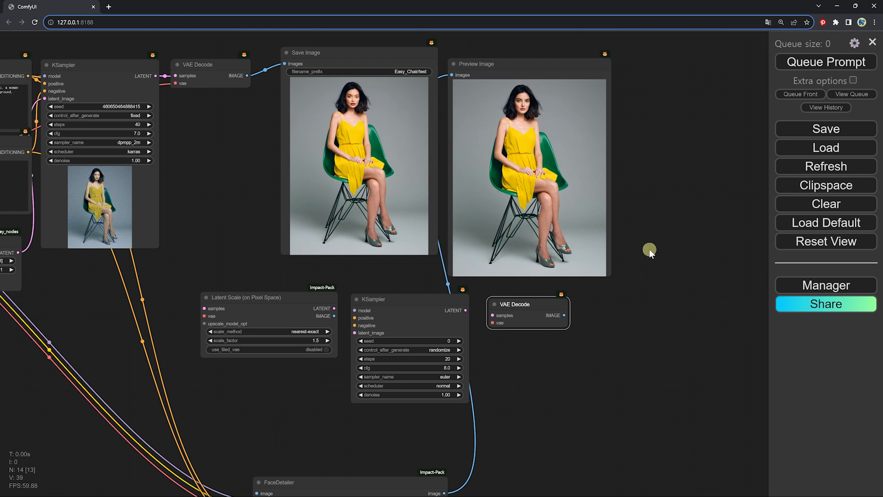
# Move the Preview Image node further right to leave room for another preview beside the Save Image node
pyautogui.moveTo(648, 250); pyautogui.dragTo(503, 229)
pyautogui.scroll(-1, 503, 229)
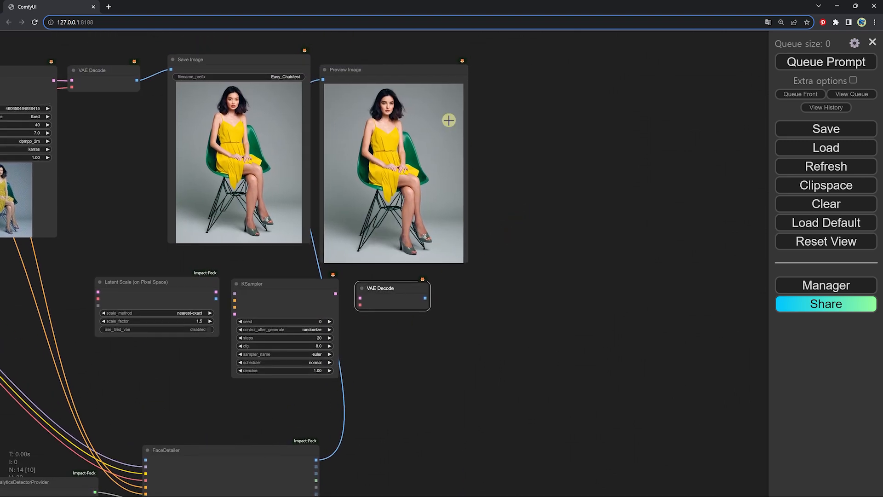
pyautogui.moveTo(361, 69); pyautogui.dragTo(569, 53)
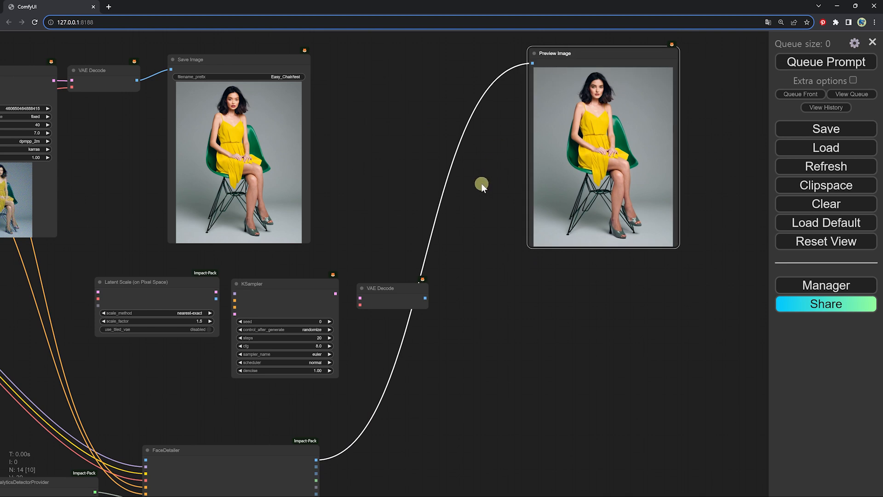
pyautogui.moveTo(482, 184); pyautogui.dragTo(522, 217)
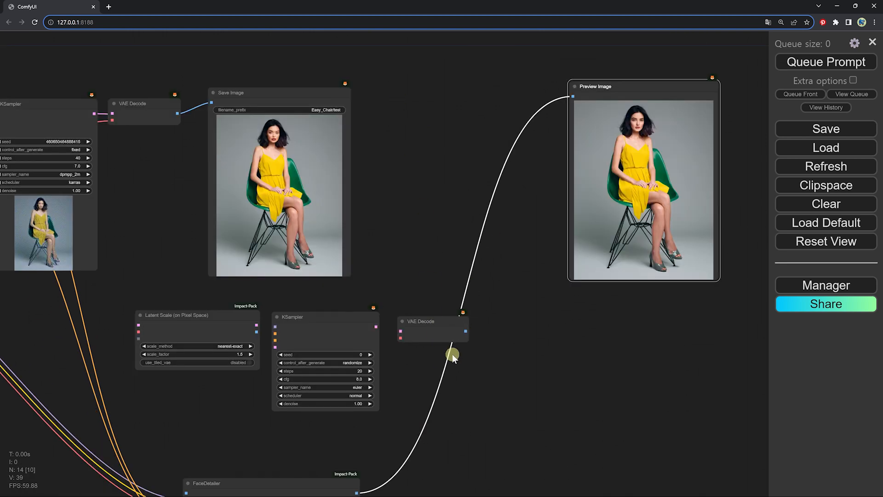
pyautogui.moveTo(628, 86); pyautogui.dragTo(626, 97)
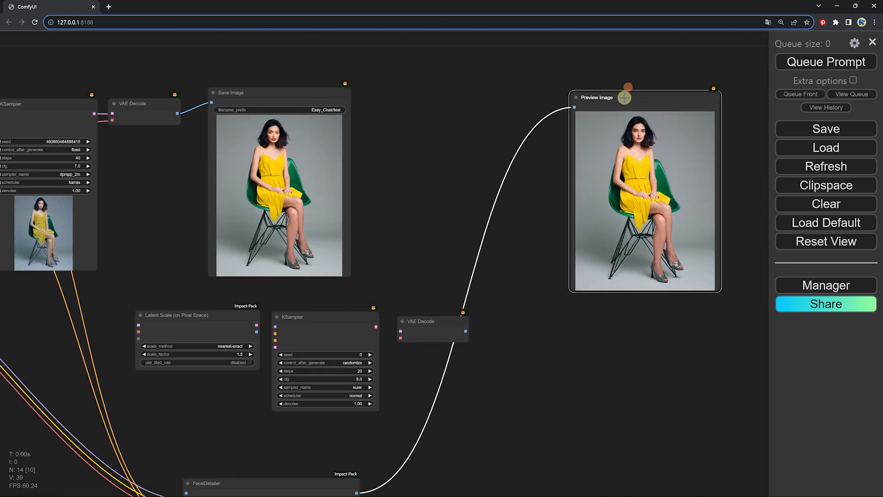
# Add a PreviewImage node fed by the second VAE Decode's IMAGE output, and arrange it between the Save Image and existing Preview Image nodes
pyautogui.moveTo(466, 331); pyautogui.dragTo(418, 158)
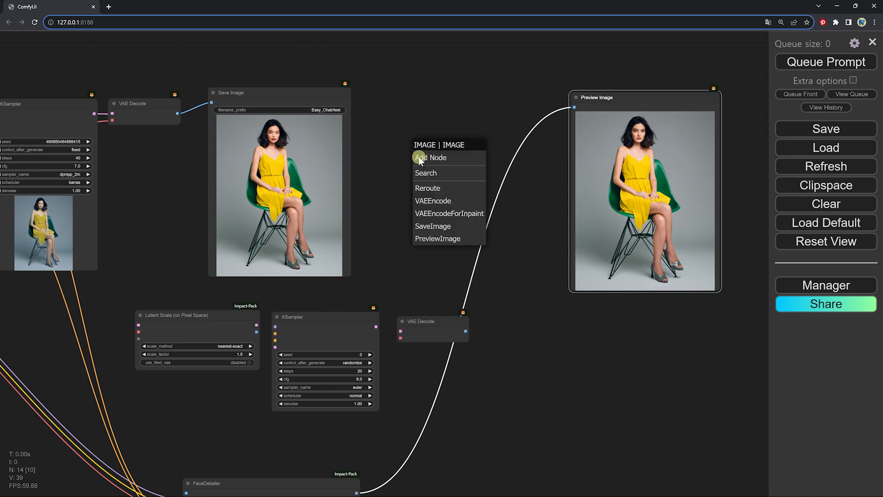
pyautogui.click(438, 239)
pyautogui.moveTo(697, 273); pyautogui.dragTo(702, 280)
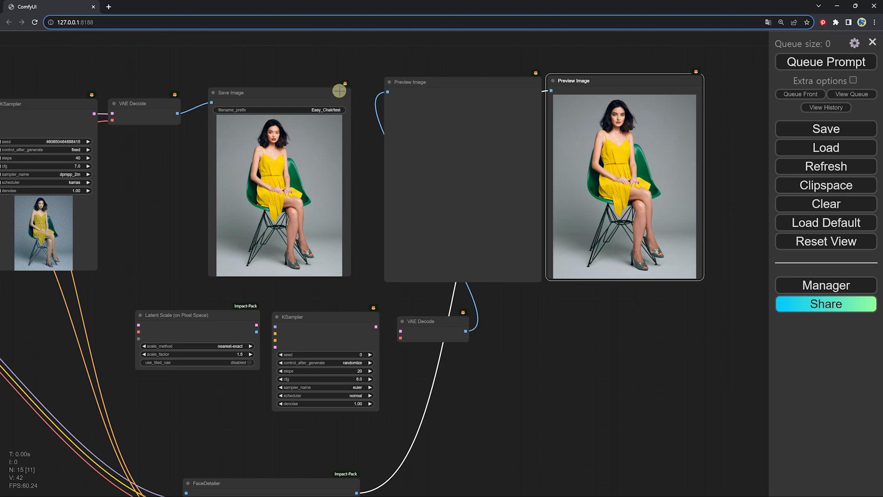
pyautogui.moveTo(336, 93); pyautogui.dragTo(342, 84)
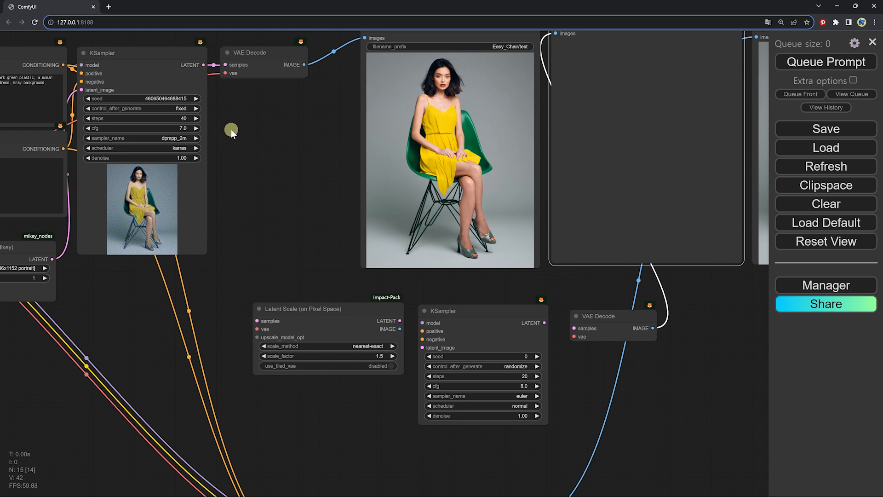
# Connect the first KSampler's LATENT output to the Latent Scale node's samples input and set its scale_factor to 2
pyautogui.moveTo(253, 138); pyautogui.dragTo(272, 154)
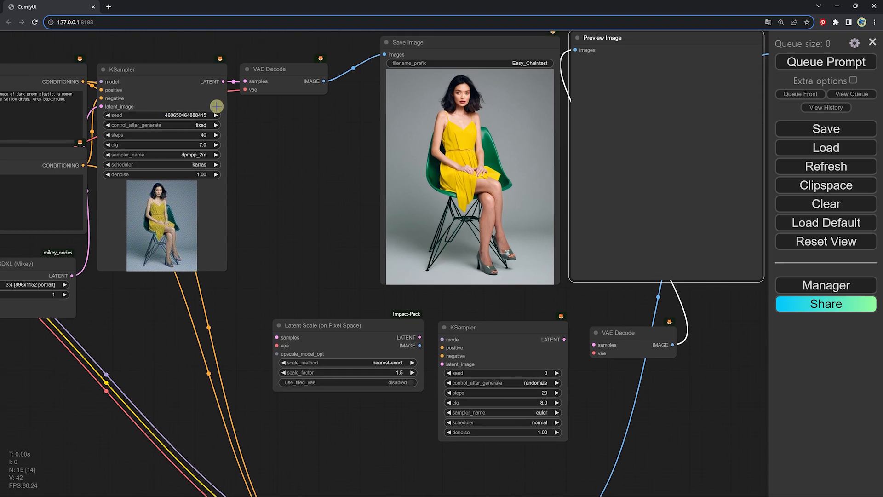
pyautogui.moveTo(223, 81); pyautogui.dragTo(276, 337)
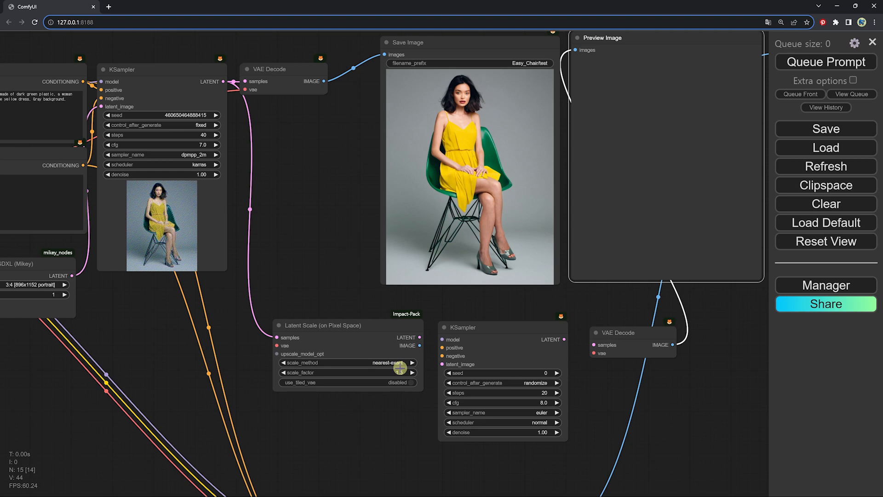
pyautogui.moveTo(468, 348); pyautogui.dragTo(469, 338)
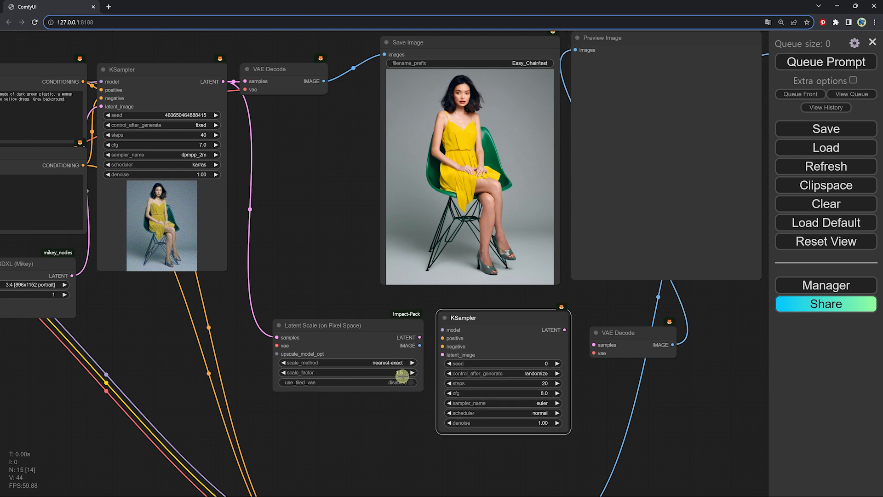
pyautogui.click(401, 373)
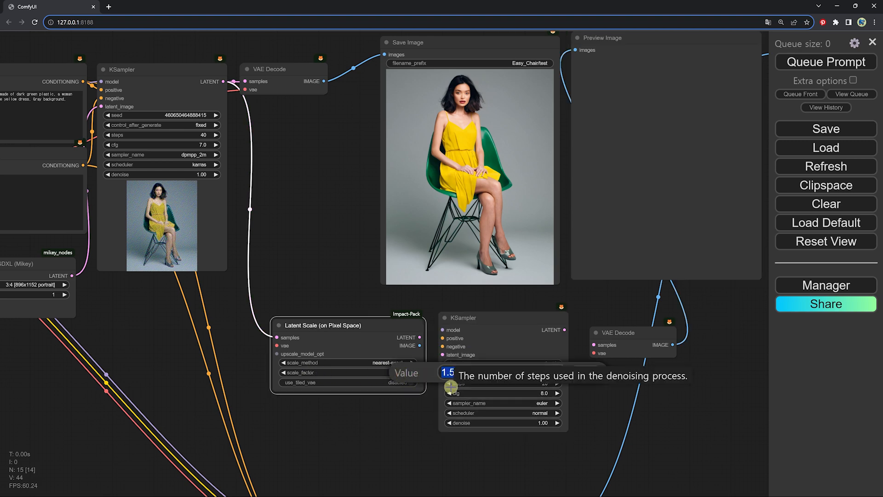
pyautogui.write('2')
pyautogui.click(587, 372)
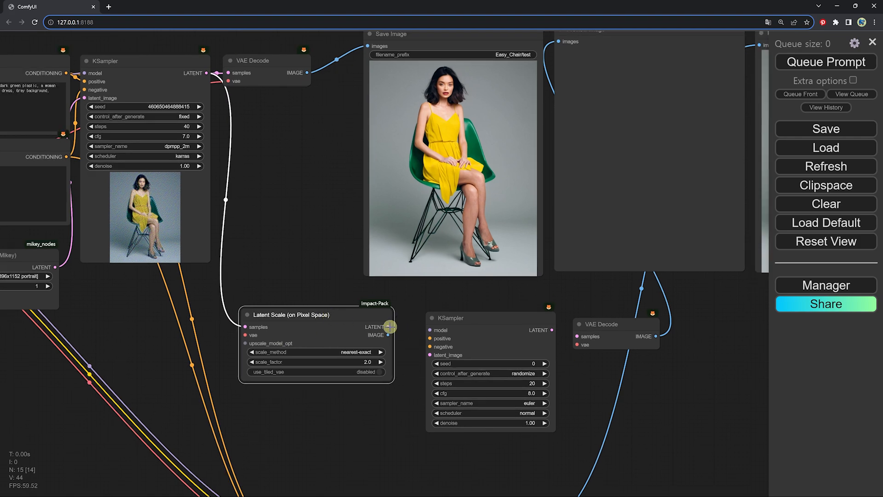
# Link Latent Scale's LATENT output to the second KSampler's latent_image, and that KSampler's LATENT to the second VAE Decode's samples, tightening the node spacing
pyautogui.moveTo(388, 326); pyautogui.dragTo(432, 355)
pyautogui.moveTo(479, 315); pyautogui.dragTo(461, 311)
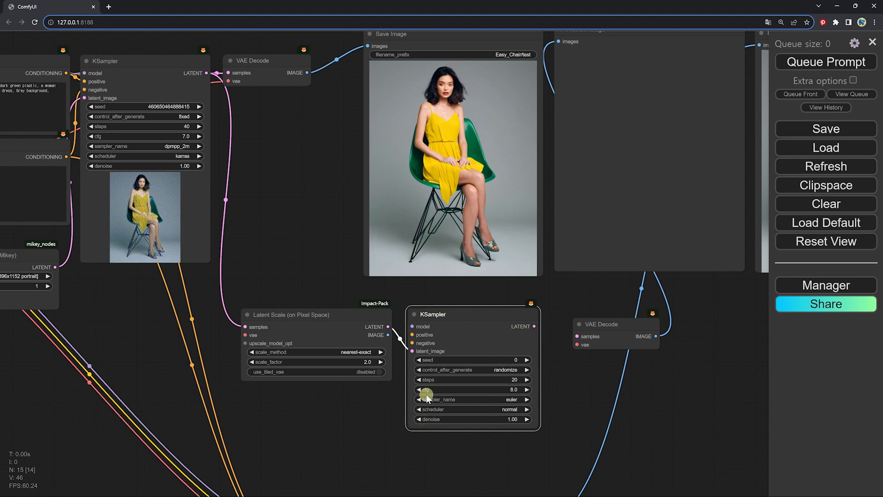
pyautogui.moveTo(602, 325); pyautogui.dragTo(596, 313)
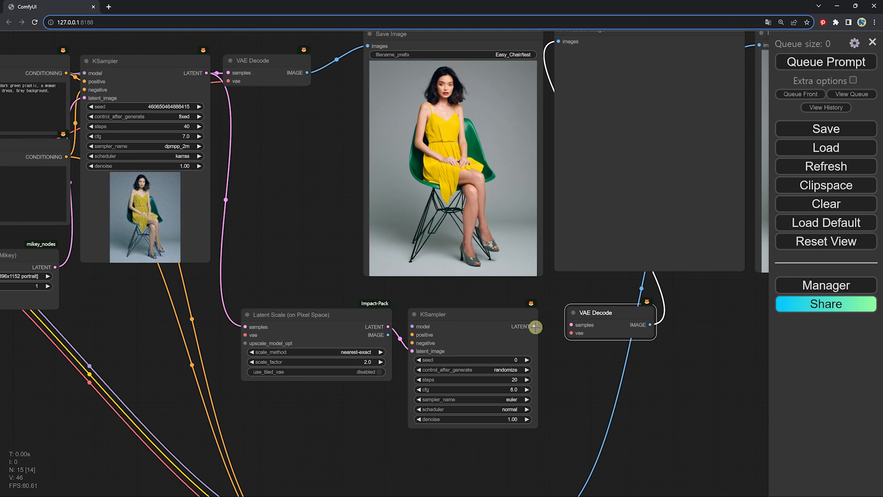
pyautogui.moveTo(534, 327); pyautogui.dragTo(571, 326)
# Line up the empty Preview Image node with the Save Image node beside it
pyautogui.moveTo(706, 213); pyautogui.dragTo(642, 295)
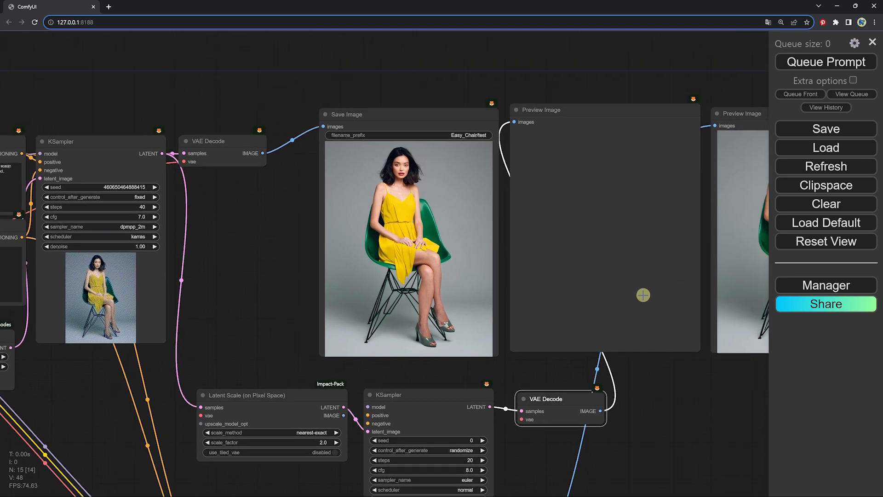
pyautogui.click(606, 112)
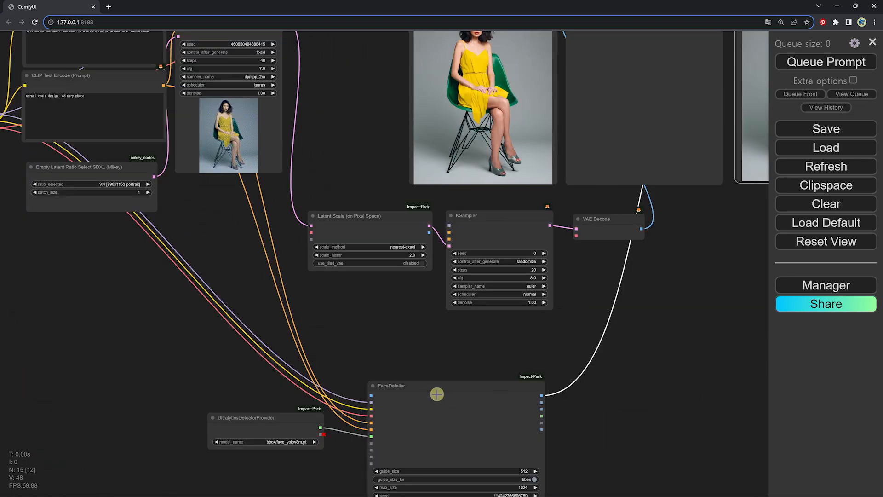
# Connect the second VAE Decode's IMAGE output to the FaceDetailer's image input
pyautogui.scroll(4, 437, 394)
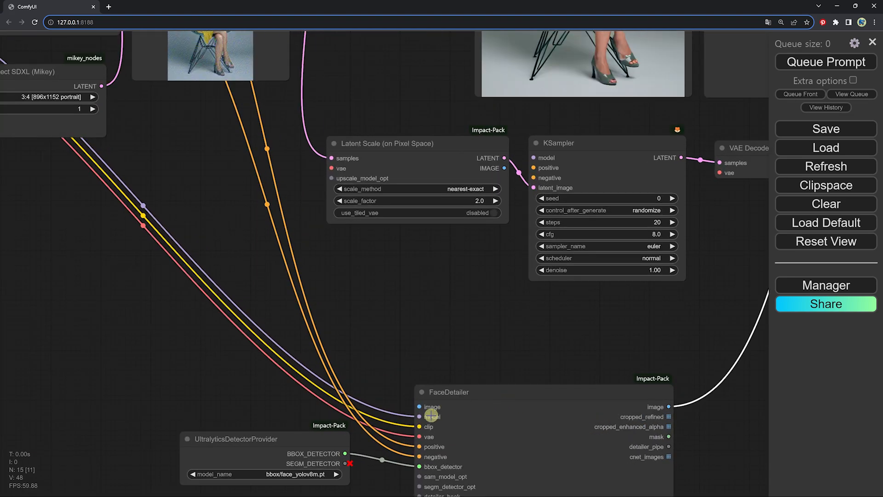
pyautogui.scroll(-1, 438, 407)
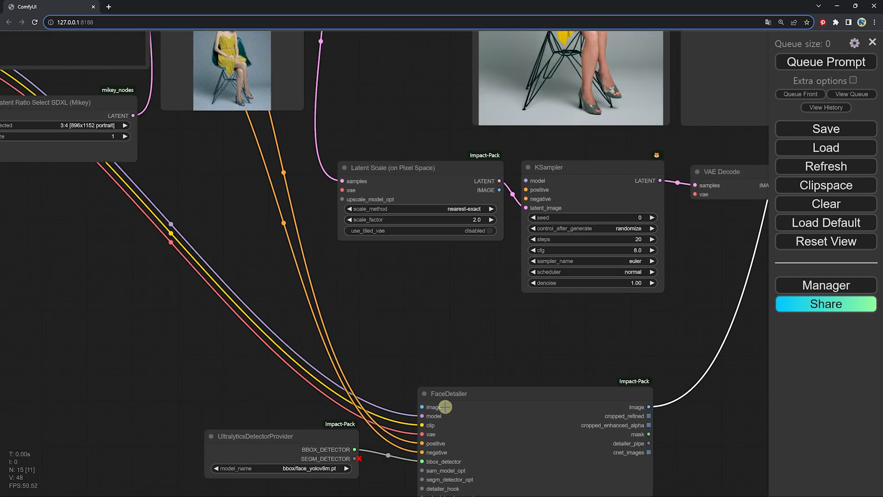
pyautogui.scroll(2, 445, 408)
pyautogui.scroll(-1, 437, 411)
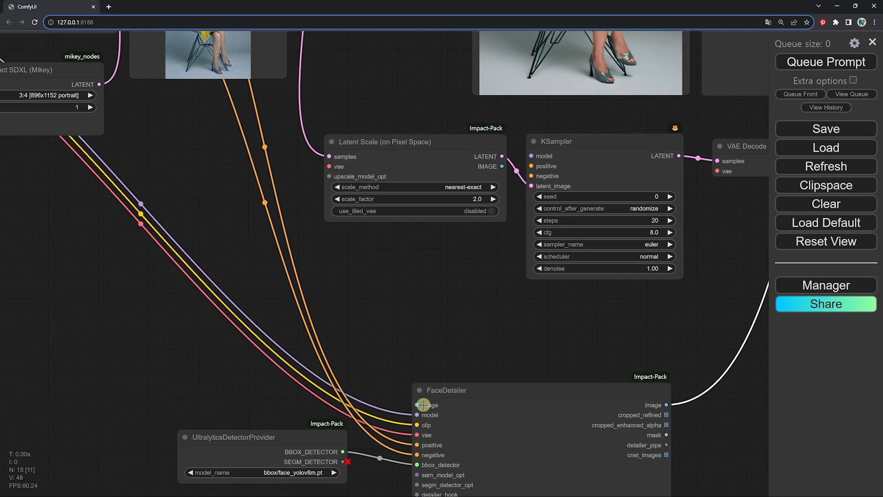
pyautogui.moveTo(517, 310); pyautogui.dragTo(391, 330)
pyautogui.scroll(-2, 410, 303)
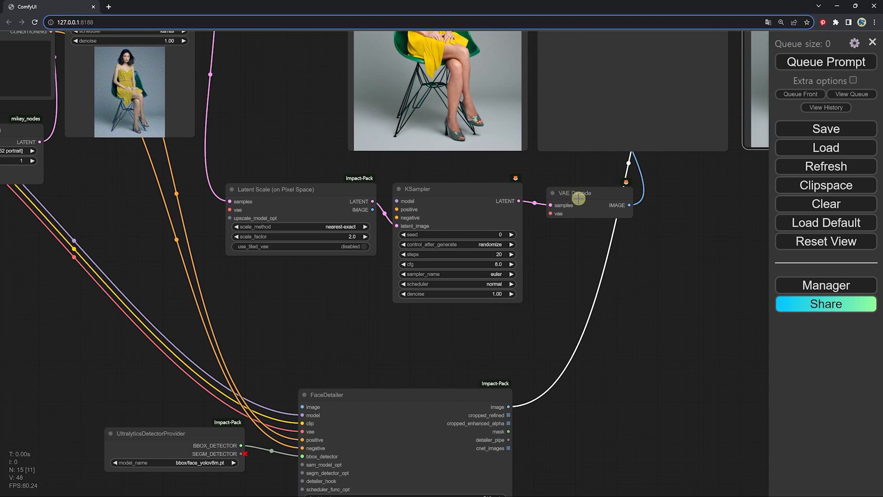
pyautogui.moveTo(626, 205); pyautogui.dragTo(301, 407)
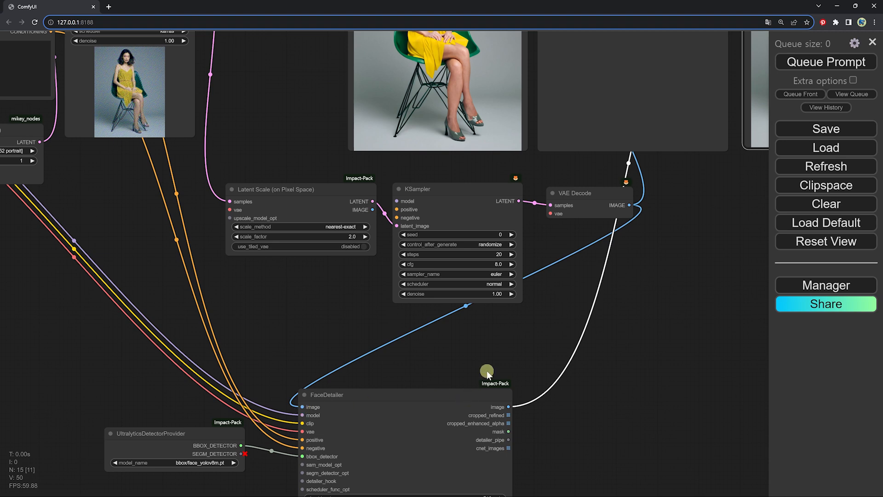
# Move the face-corrected Preview Image node in line with the empty Preview Image node, narrowing the gap between them
pyautogui.scroll(-1, 487, 371)
pyautogui.moveTo(487, 371); pyautogui.dragTo(400, 313)
pyautogui.moveTo(350, 338); pyautogui.dragTo(392, 355)
pyautogui.scroll(-1, 587, 256)
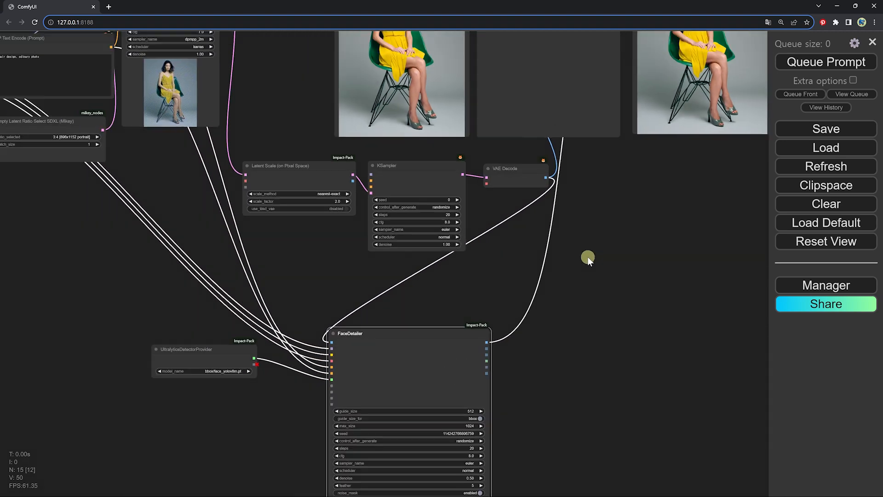
pyautogui.moveTo(587, 256); pyautogui.dragTo(385, 322)
pyautogui.scroll(-1, 385, 322)
pyautogui.click(446, 69)
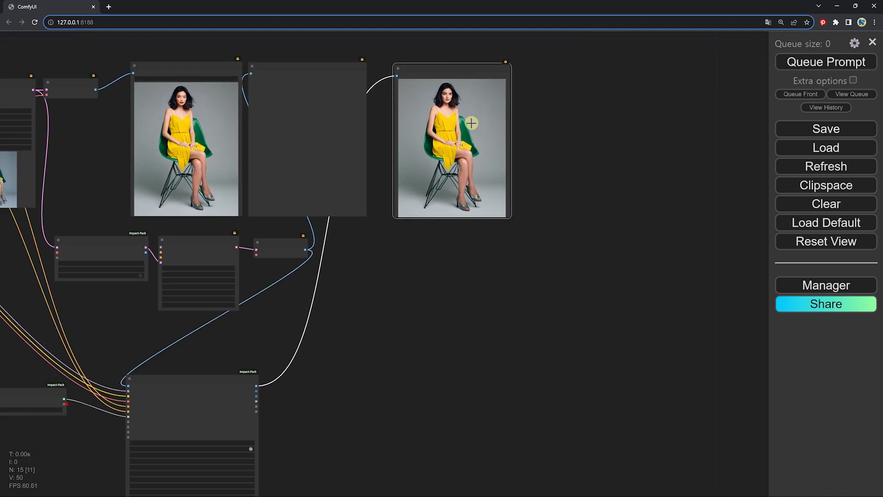
pyautogui.moveTo(436, 67); pyautogui.dragTo(424, 65)
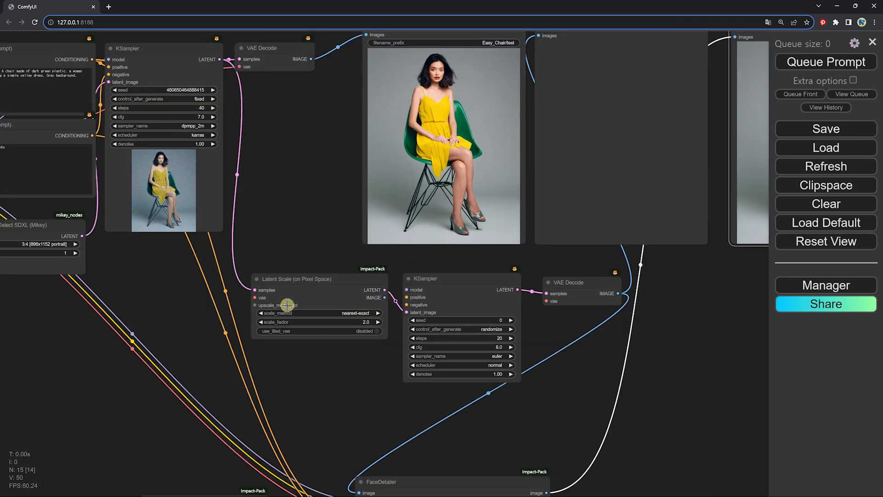
# Reposition the second KSampler and the Latent Scale node to space out the upscaling nodes
pyautogui.moveTo(298, 307); pyautogui.dragTo(370, 313)
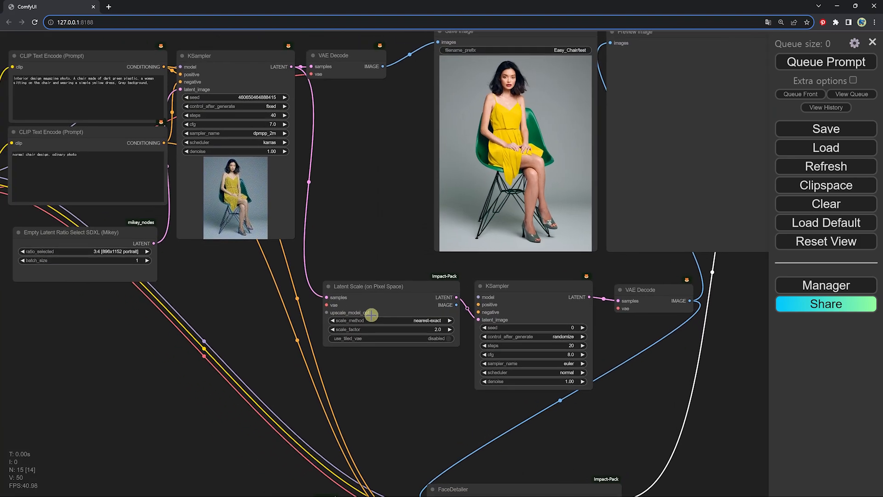
pyautogui.moveTo(517, 288); pyautogui.dragTo(524, 286)
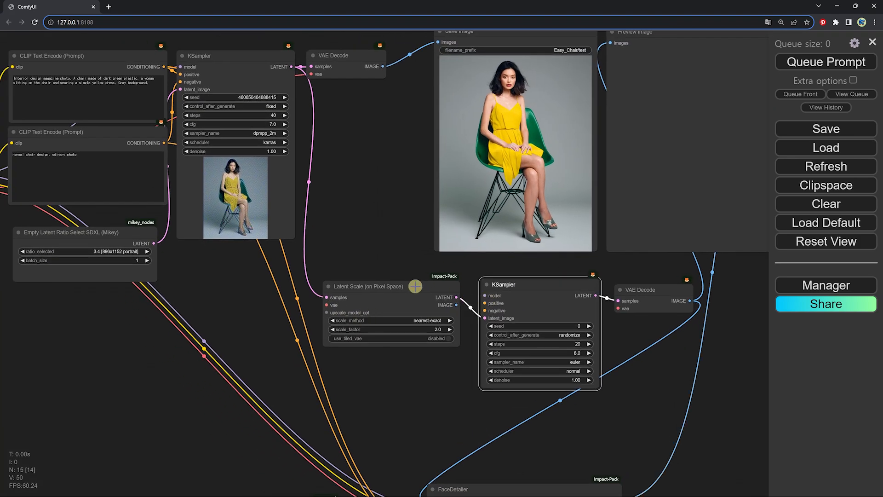
pyautogui.moveTo(415, 286); pyautogui.dragTo(402, 253)
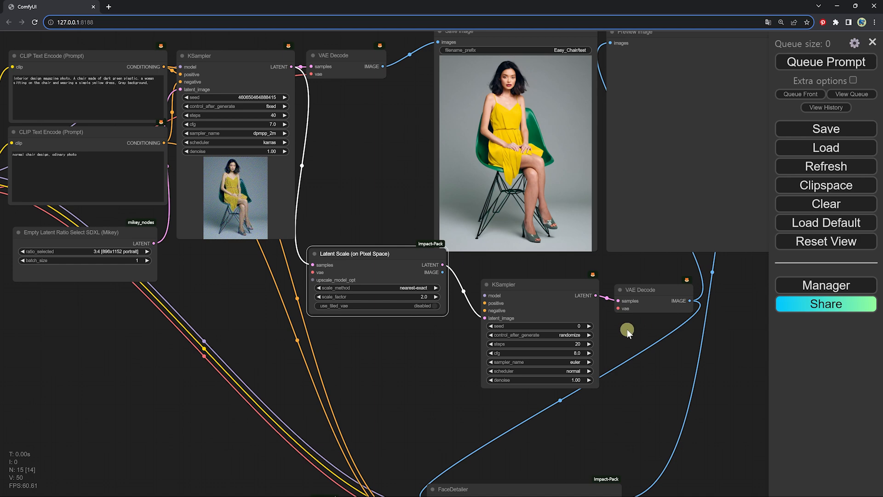
# Connect the checkpoint's MODEL and both text prompts' CONDITIONING outputs to the second KSampler's model, positive and negative inputs
pyautogui.moveTo(460, 295); pyautogui.dragTo(541, 312)
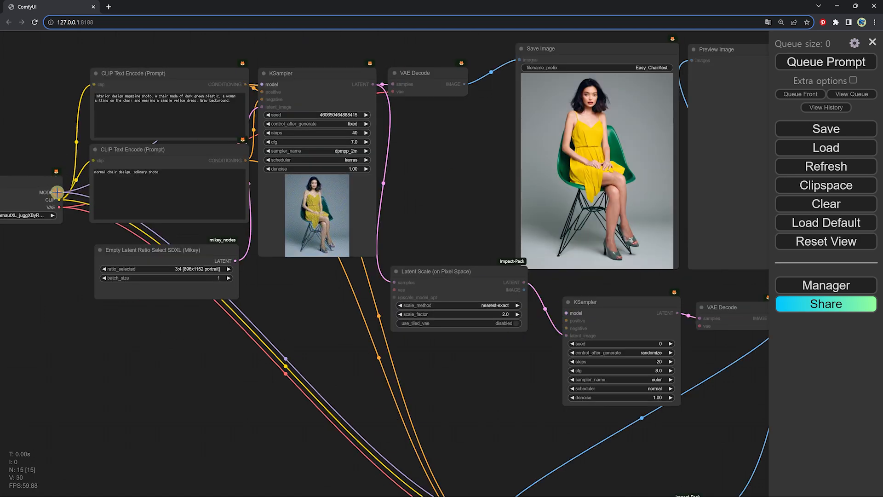
pyautogui.moveTo(59, 192); pyautogui.dragTo(563, 313)
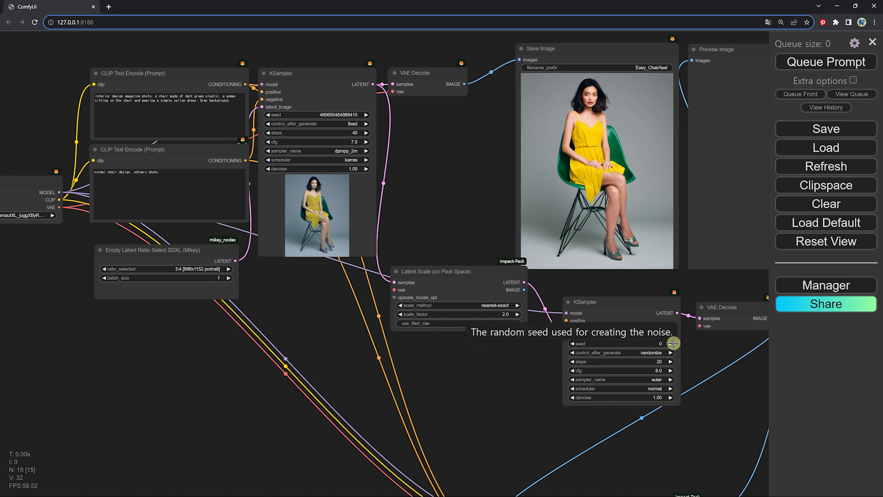
pyautogui.moveTo(244, 82); pyautogui.dragTo(567, 321)
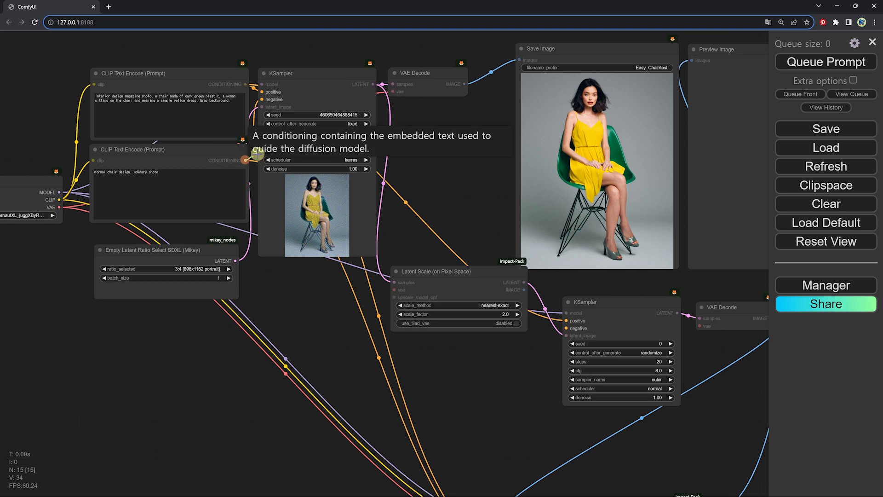
pyautogui.moveTo(245, 160); pyautogui.dragTo(565, 327)
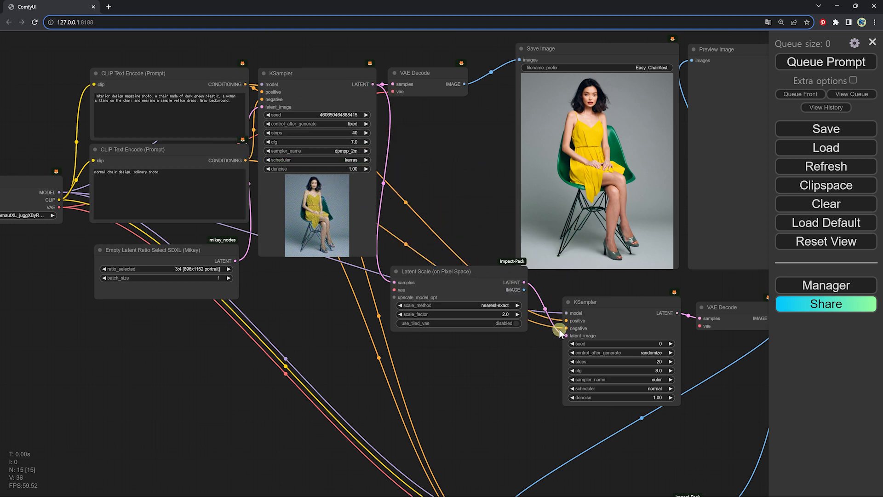
# Connect the checkpoint's VAE output to the vae inputs of the Latent Scale node and the second VAE Decode
pyautogui.moveTo(394, 290); pyautogui.dragTo(390, 305)
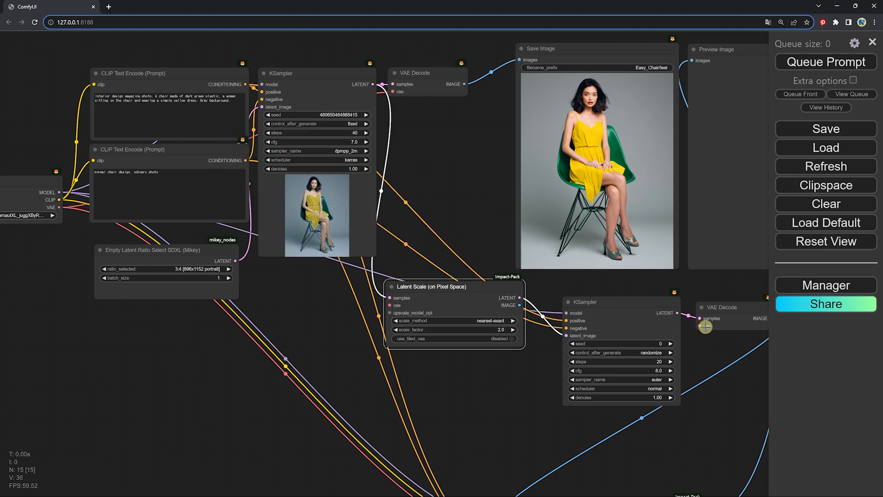
pyautogui.moveTo(706, 329); pyautogui.dragTo(388, 305)
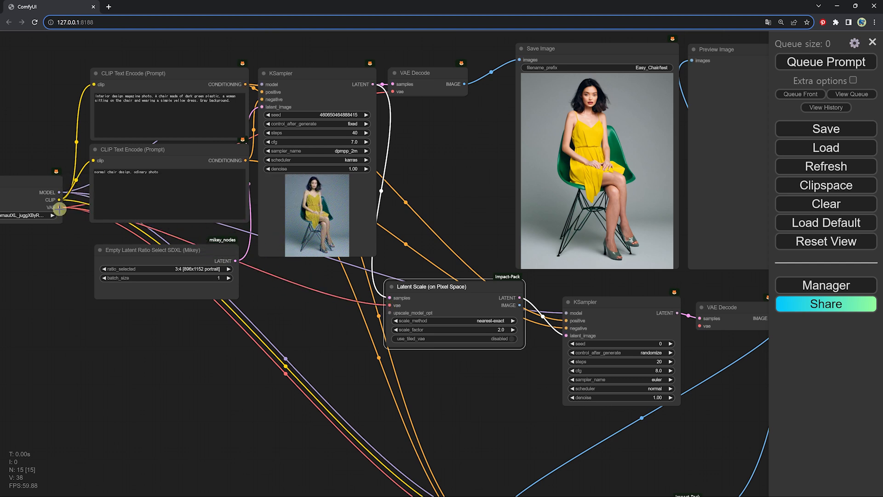
pyautogui.moveTo(59, 206); pyautogui.dragTo(700, 326)
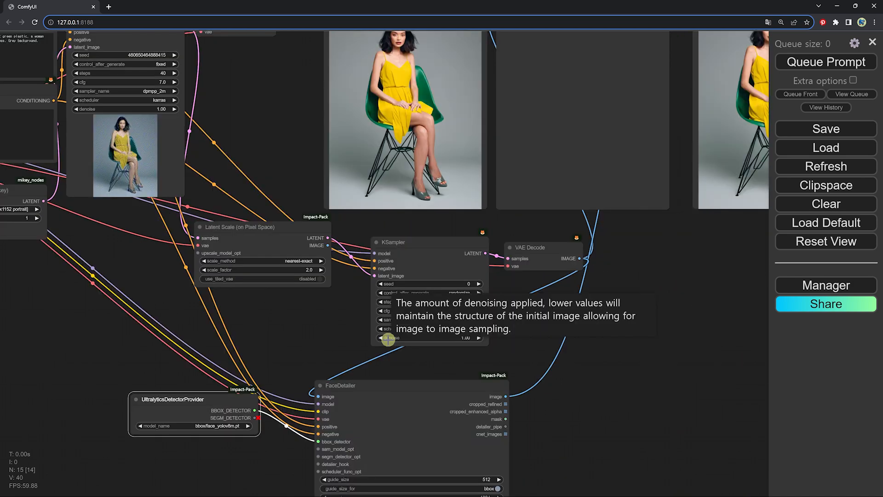
# Line up the second KSampler and its VAE Decode closely beside the Latent Scale node
pyautogui.moveTo(394, 236); pyautogui.dragTo(371, 221)
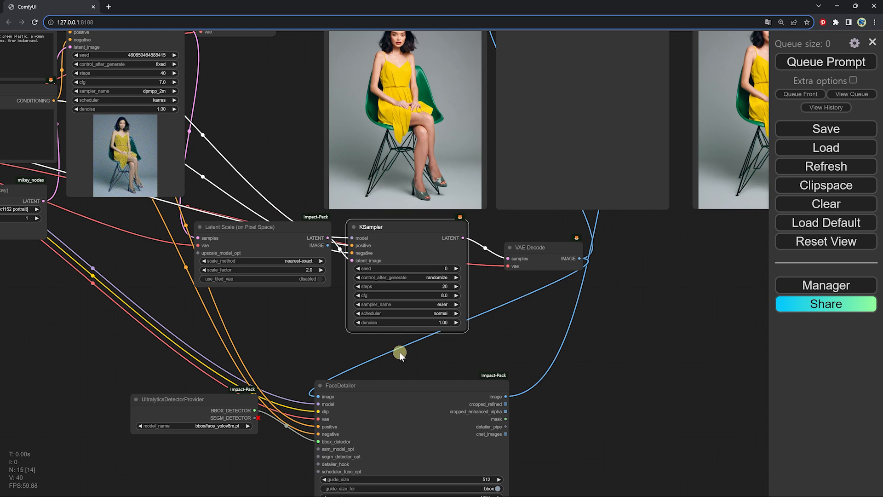
pyautogui.scroll(-3, 539, 298)
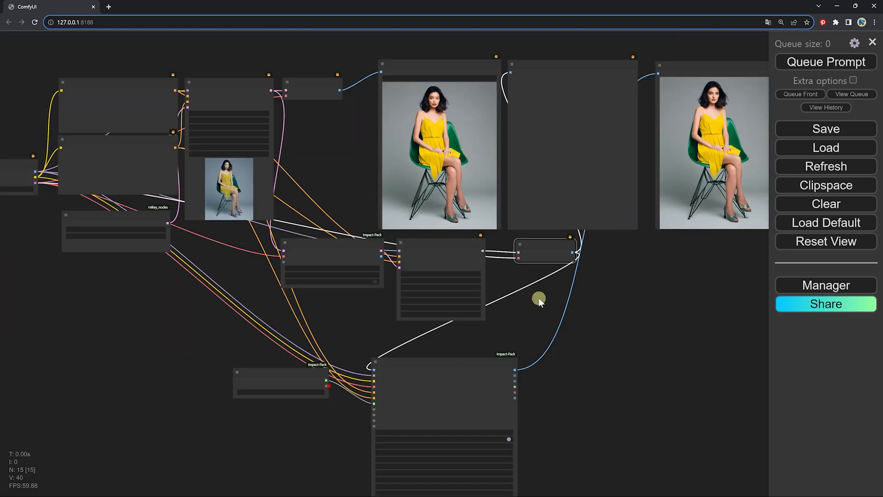
pyautogui.scroll(4, 485, 201)
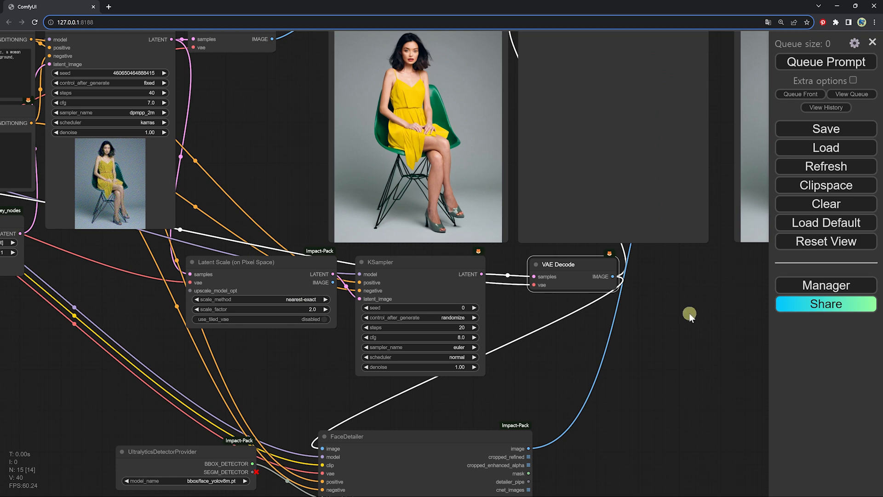
pyautogui.moveTo(689, 313); pyautogui.dragTo(618, 379)
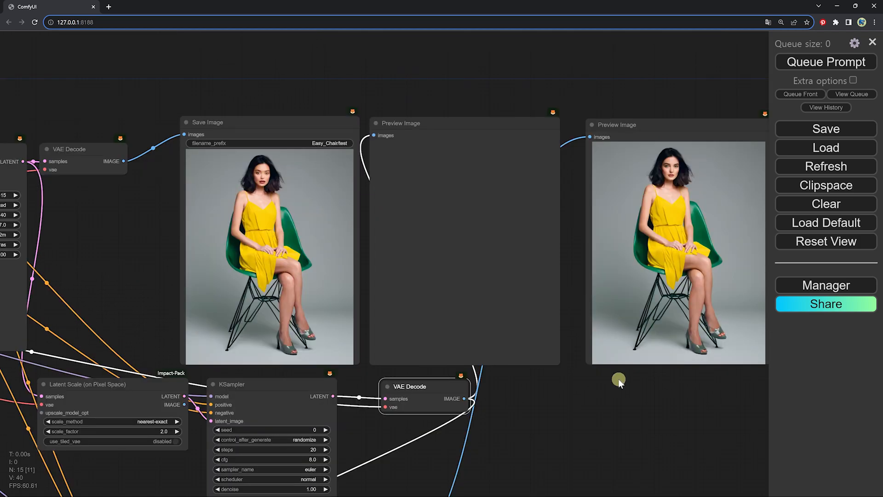
pyautogui.moveTo(435, 381); pyautogui.dragTo(409, 382)
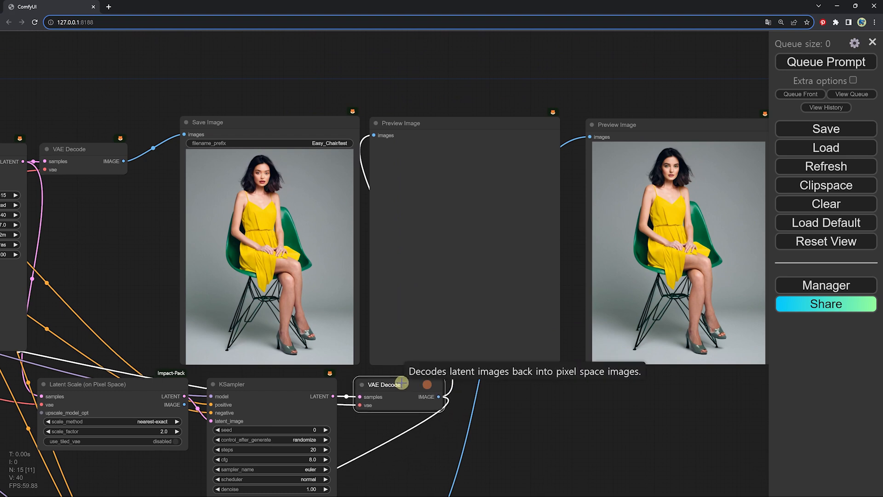
# Queue the prompt and compare the upscaled previews with the original image and the second KSampler's settings
pyautogui.click(820, 63)
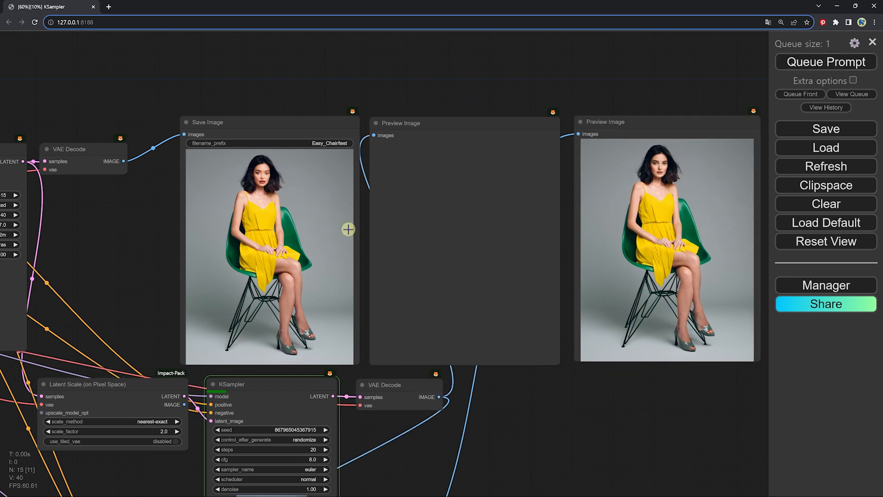
pyautogui.scroll(-1, 250, 209)
pyautogui.moveTo(250, 209); pyautogui.dragTo(297, 198)
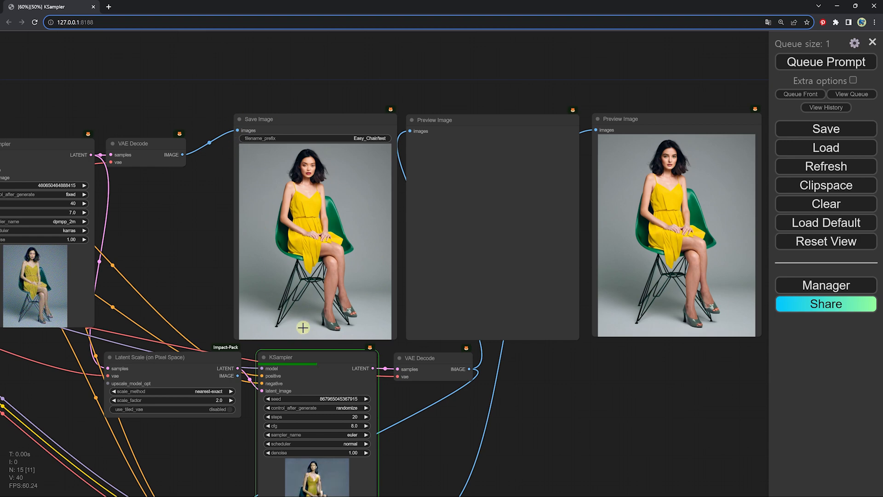
pyautogui.moveTo(340, 342); pyautogui.dragTo(340, 214)
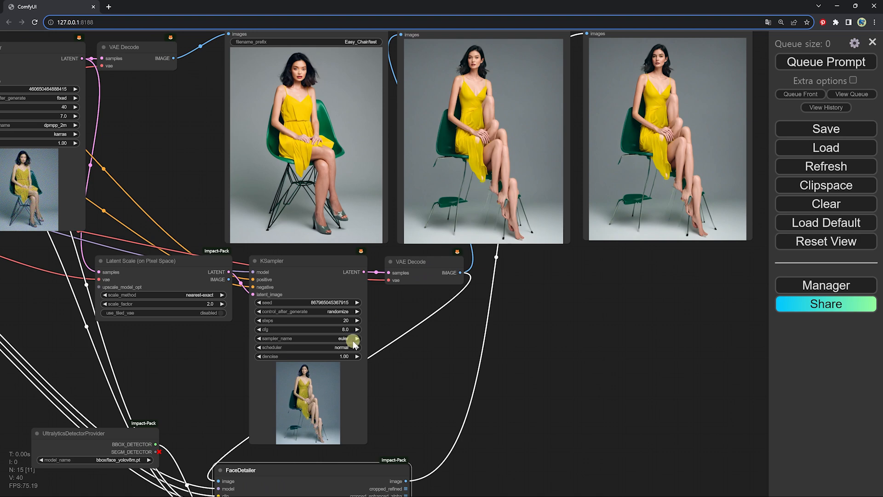
pyautogui.scroll(4, 328, 365)
pyautogui.moveTo(394, 383); pyautogui.dragTo(378, 329)
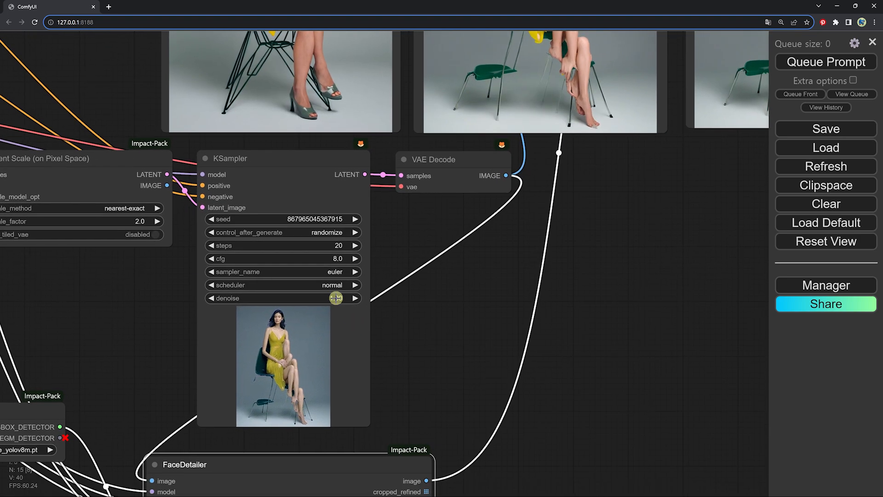
pyautogui.moveTo(238, 272); pyautogui.dragTo(240, 319)
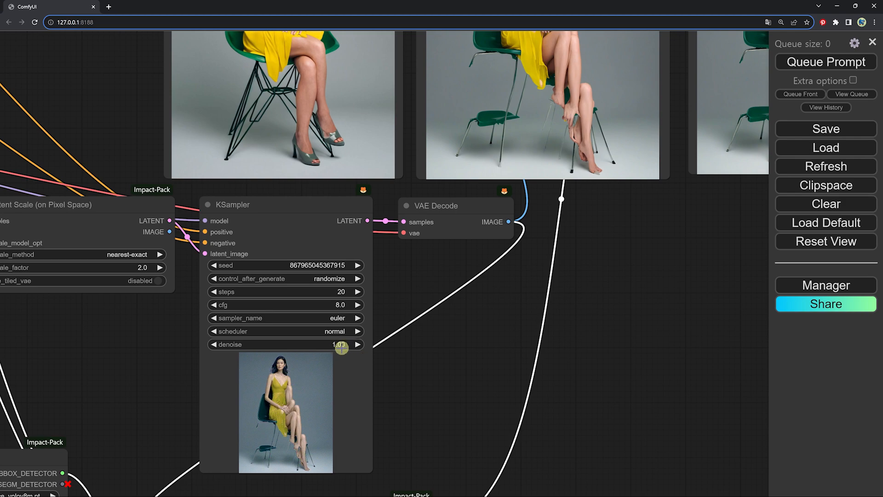
pyautogui.scroll(-1, 352, 351)
pyautogui.scroll(-3, 353, 351)
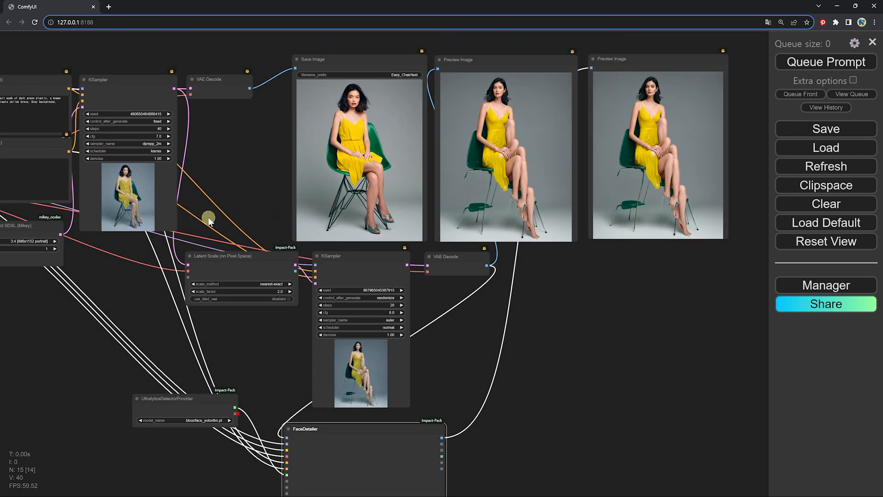
pyautogui.moveTo(226, 195); pyautogui.dragTo(170, 162)
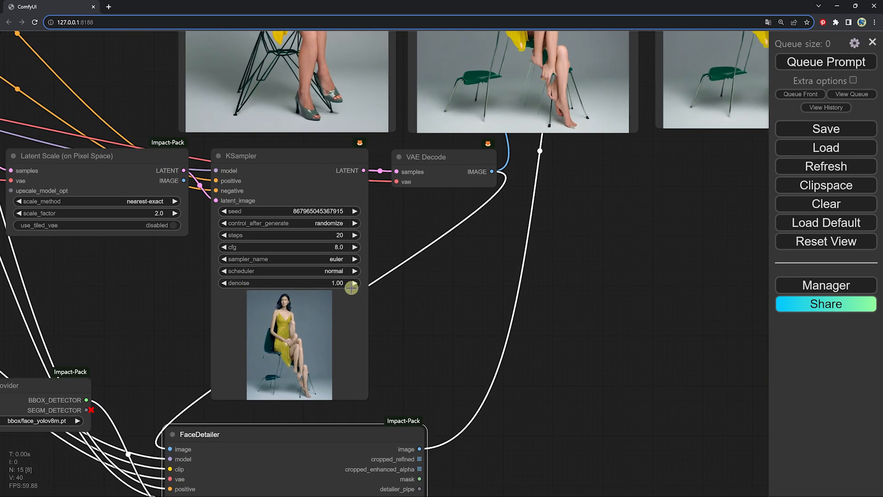
# Set the second KSampler's denoise to 0.3
pyautogui.click(338, 283)
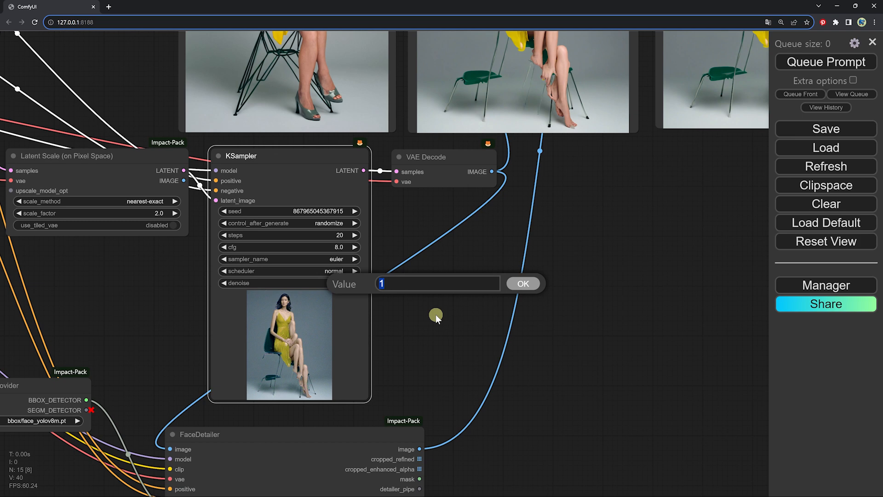
pyautogui.click(625, 233)
pyautogui.scroll(-1, 625, 233)
pyautogui.moveTo(626, 233); pyautogui.dragTo(607, 323)
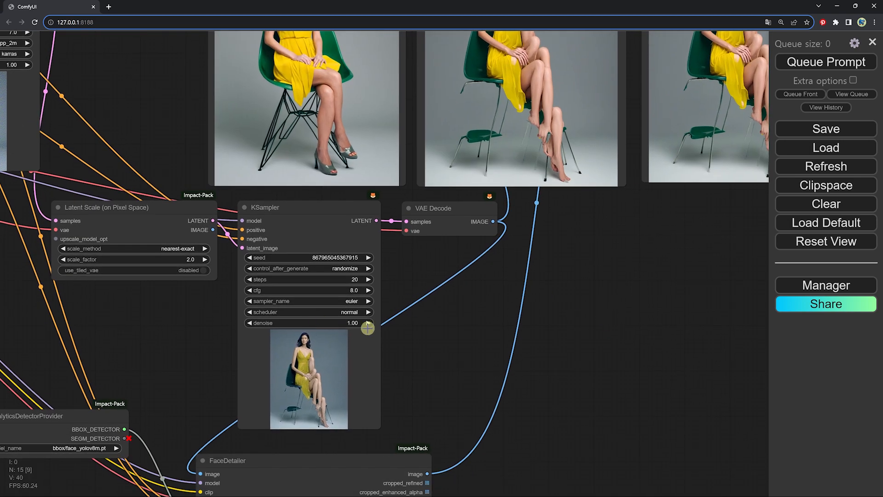
pyautogui.scroll(1, 362, 326)
pyautogui.click(350, 323)
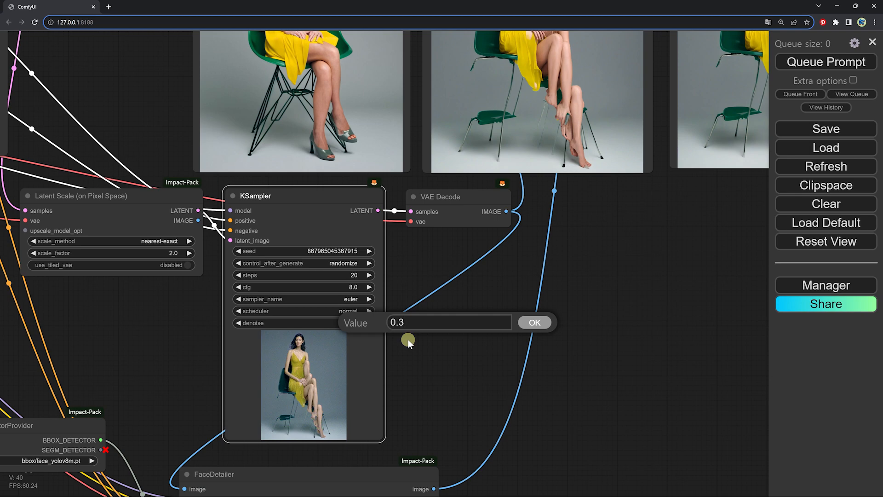
pyautogui.press('Return')
# Rerun the workflow with the reduced denoise and inspect the new upscaled and face-corrected previews
pyautogui.scroll(-2, 498, 262)
pyautogui.moveTo(499, 262); pyautogui.dragTo(384, 339)
pyautogui.click(837, 61)
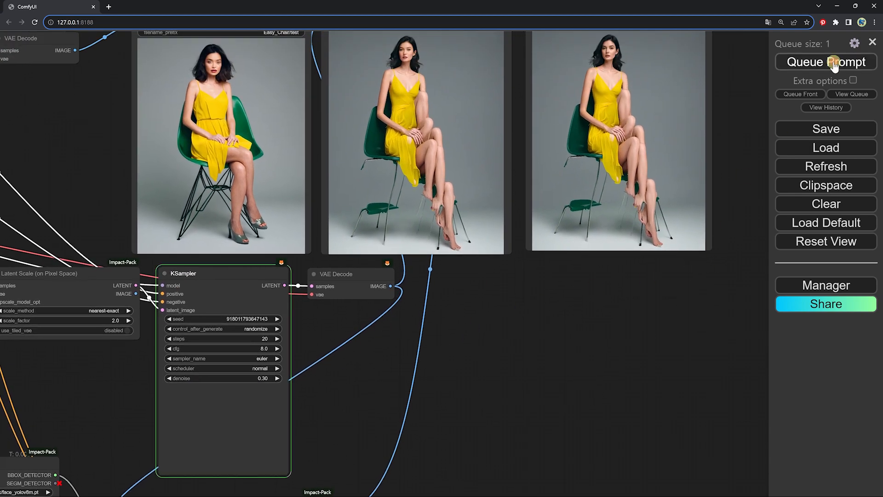
pyautogui.moveTo(610, 258); pyautogui.dragTo(613, 304)
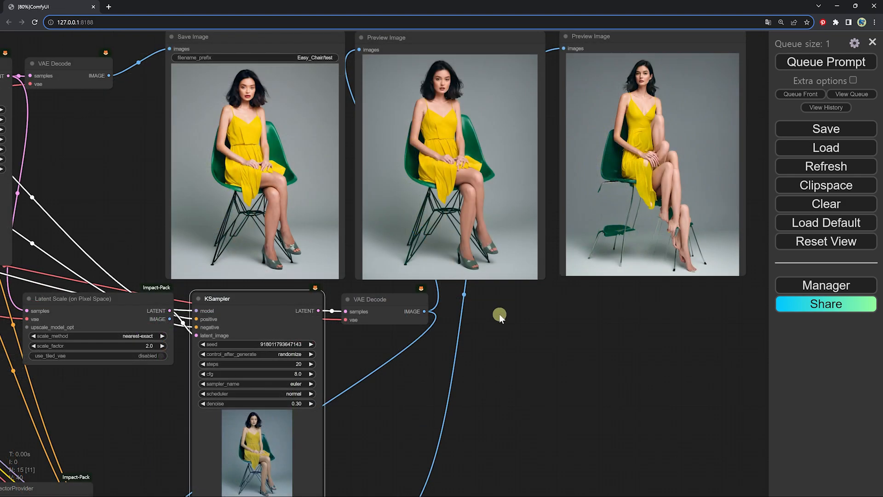
pyautogui.moveTo(498, 314); pyautogui.dragTo(482, 364)
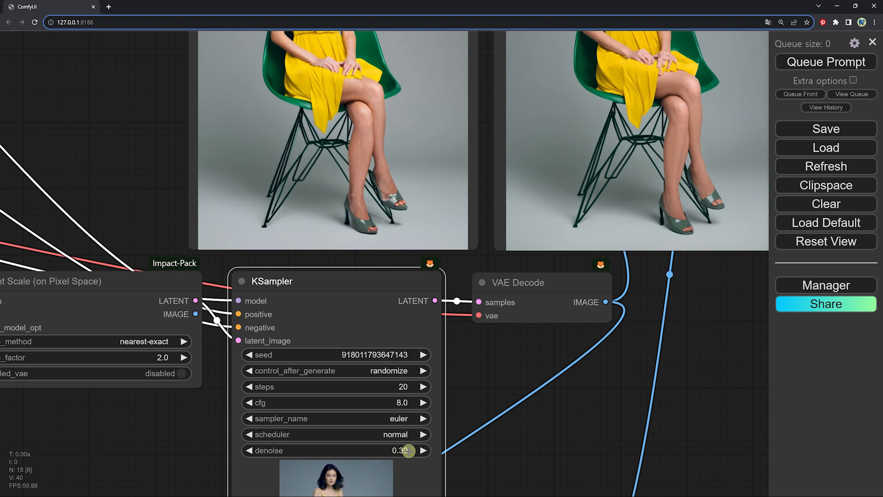
# Set the second KSampler's denoise to 0.2 and queue the prompt again
pyautogui.click(405, 452)
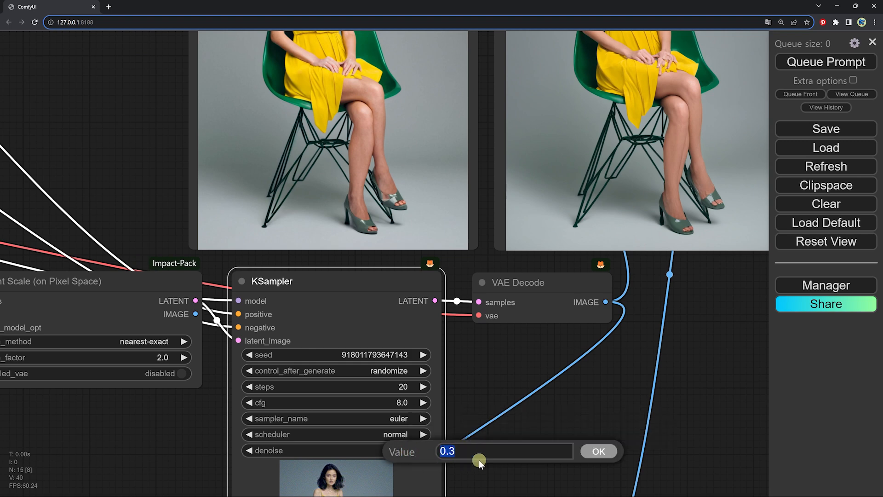
pyautogui.press('BackSpace')
pyautogui.write('2')
pyautogui.click(603, 452)
pyautogui.moveTo(659, 329); pyautogui.dragTo(517, 482)
pyautogui.scroll(1, 528, 151)
pyautogui.click(821, 63)
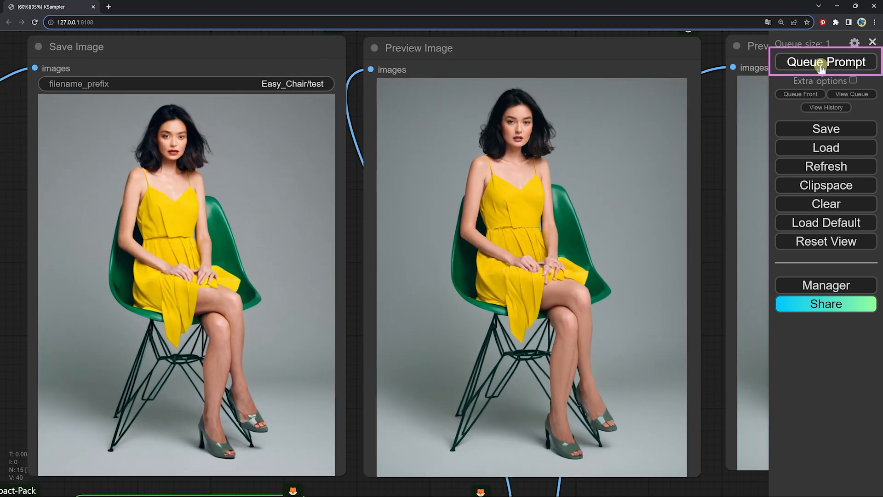
# Compare the upscaled preview with the face-corrected preview up close, examining the face and fine detail
pyautogui.scroll(-2, 427, 299)
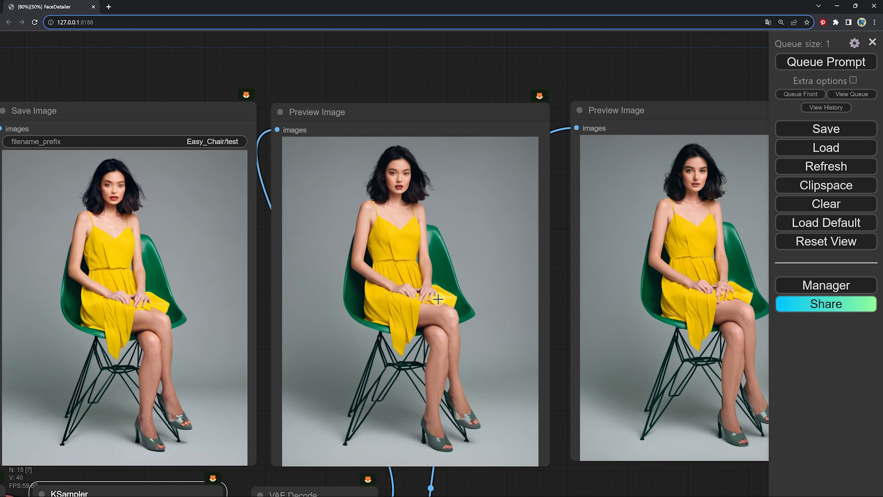
pyautogui.scroll(3, 464, 329)
pyautogui.scroll(1, 118, 310)
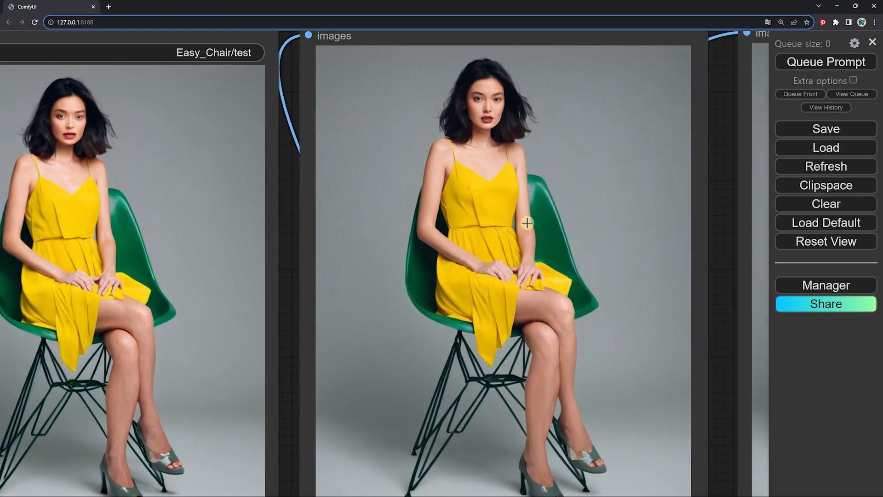
pyautogui.scroll(2, 483, 163)
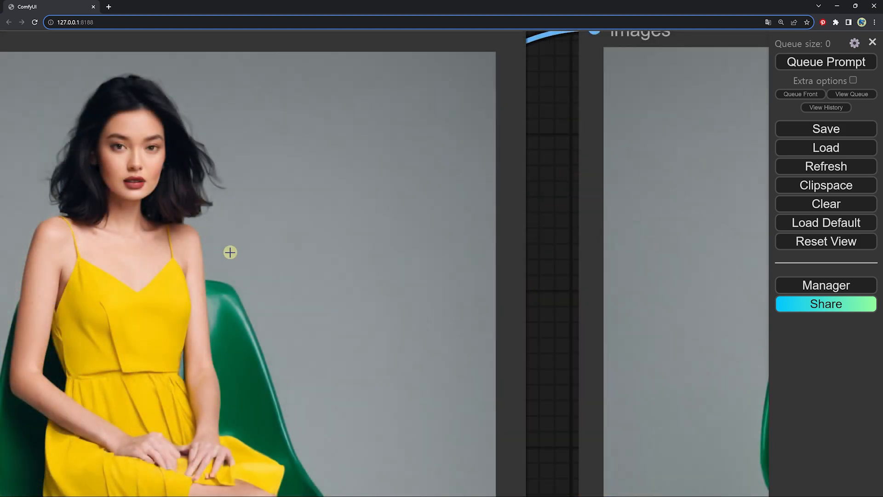
pyautogui.scroll(2, 265, 157)
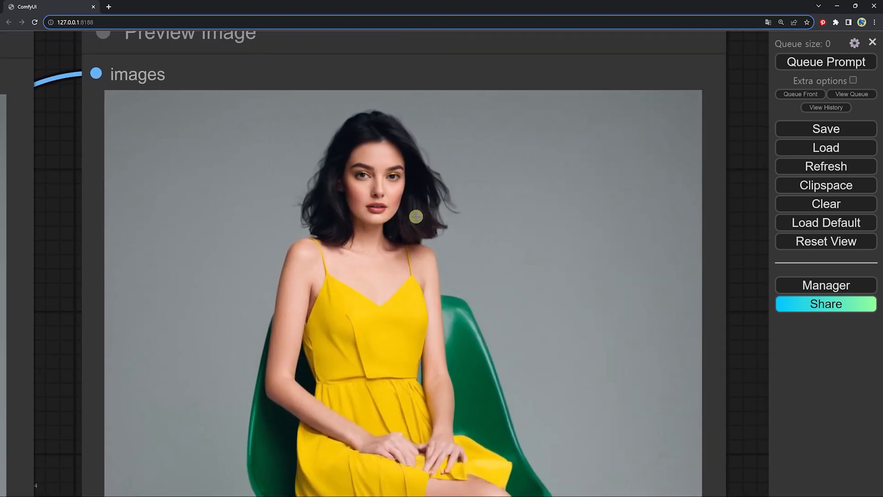
pyautogui.scroll(3, 415, 217)
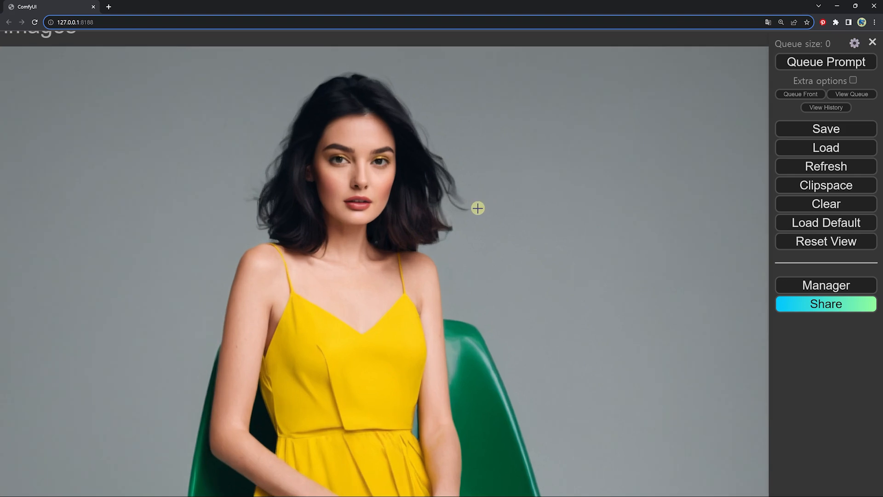
pyautogui.scroll(-3, 478, 208)
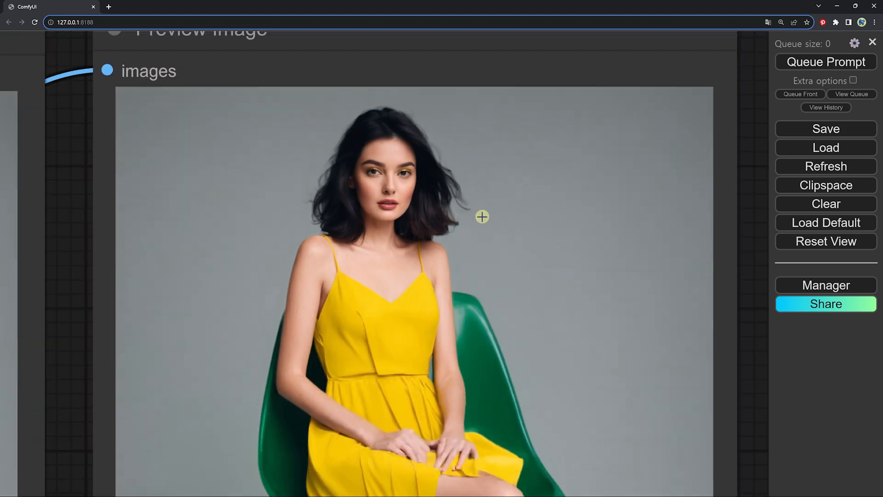